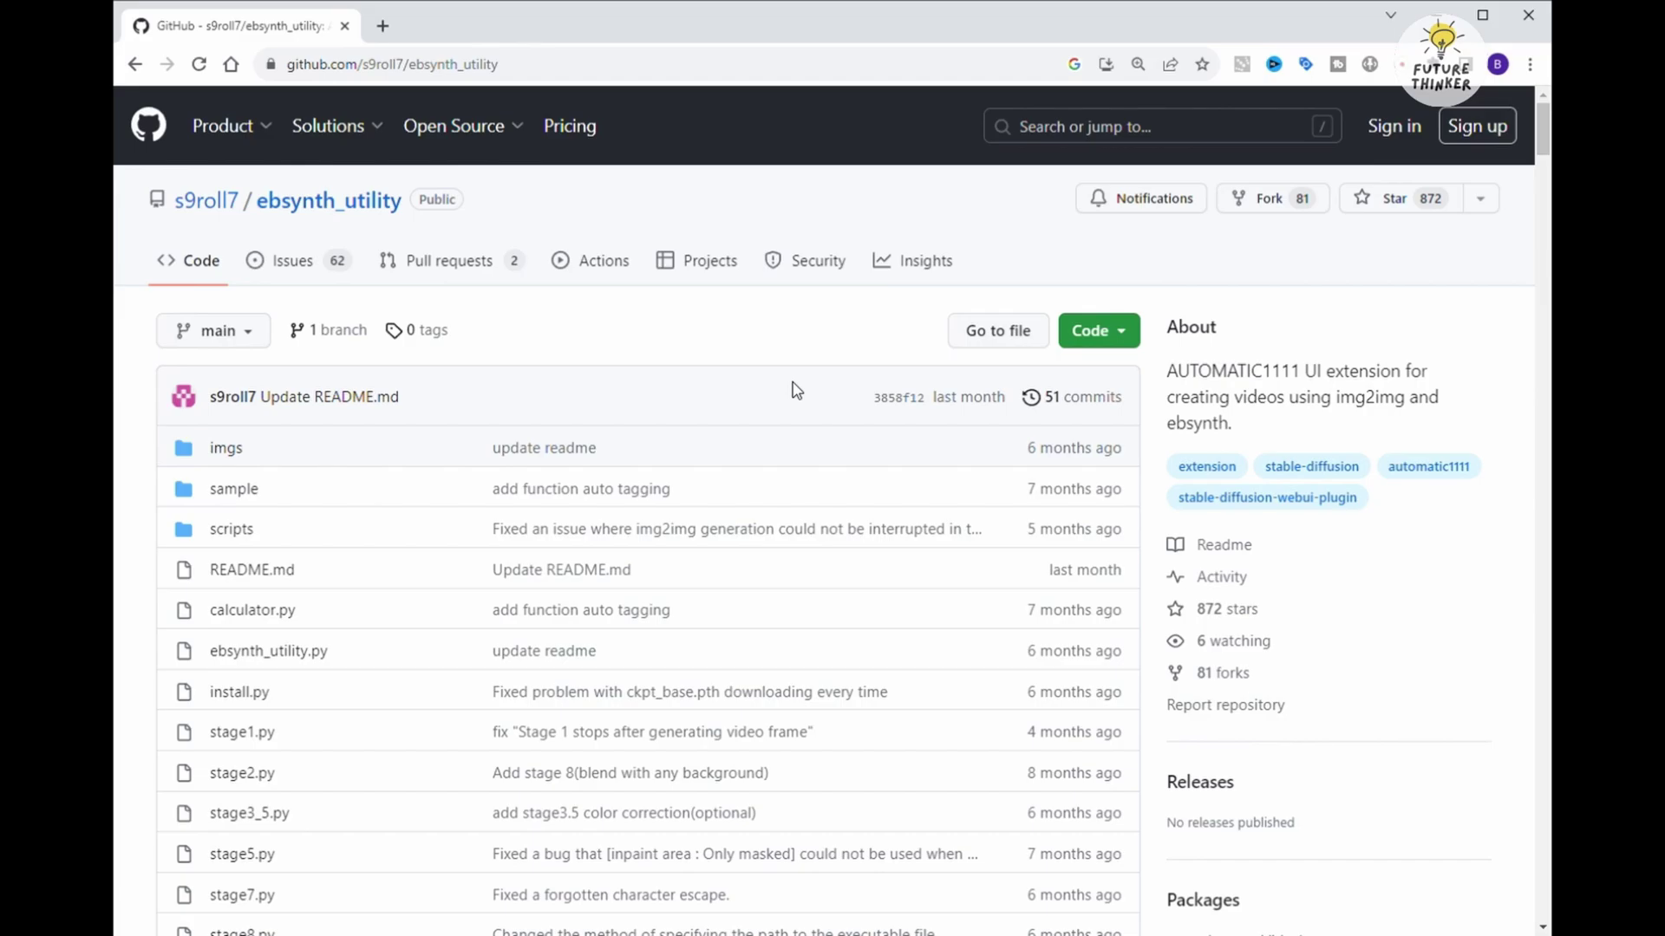
Scroll to the README's Example section and play the clipseg and colour-matcher sample video.
{"action": "scroll", "coordinate": [794, 386], "scroll_direction": "down", "scroll_amount": 9}
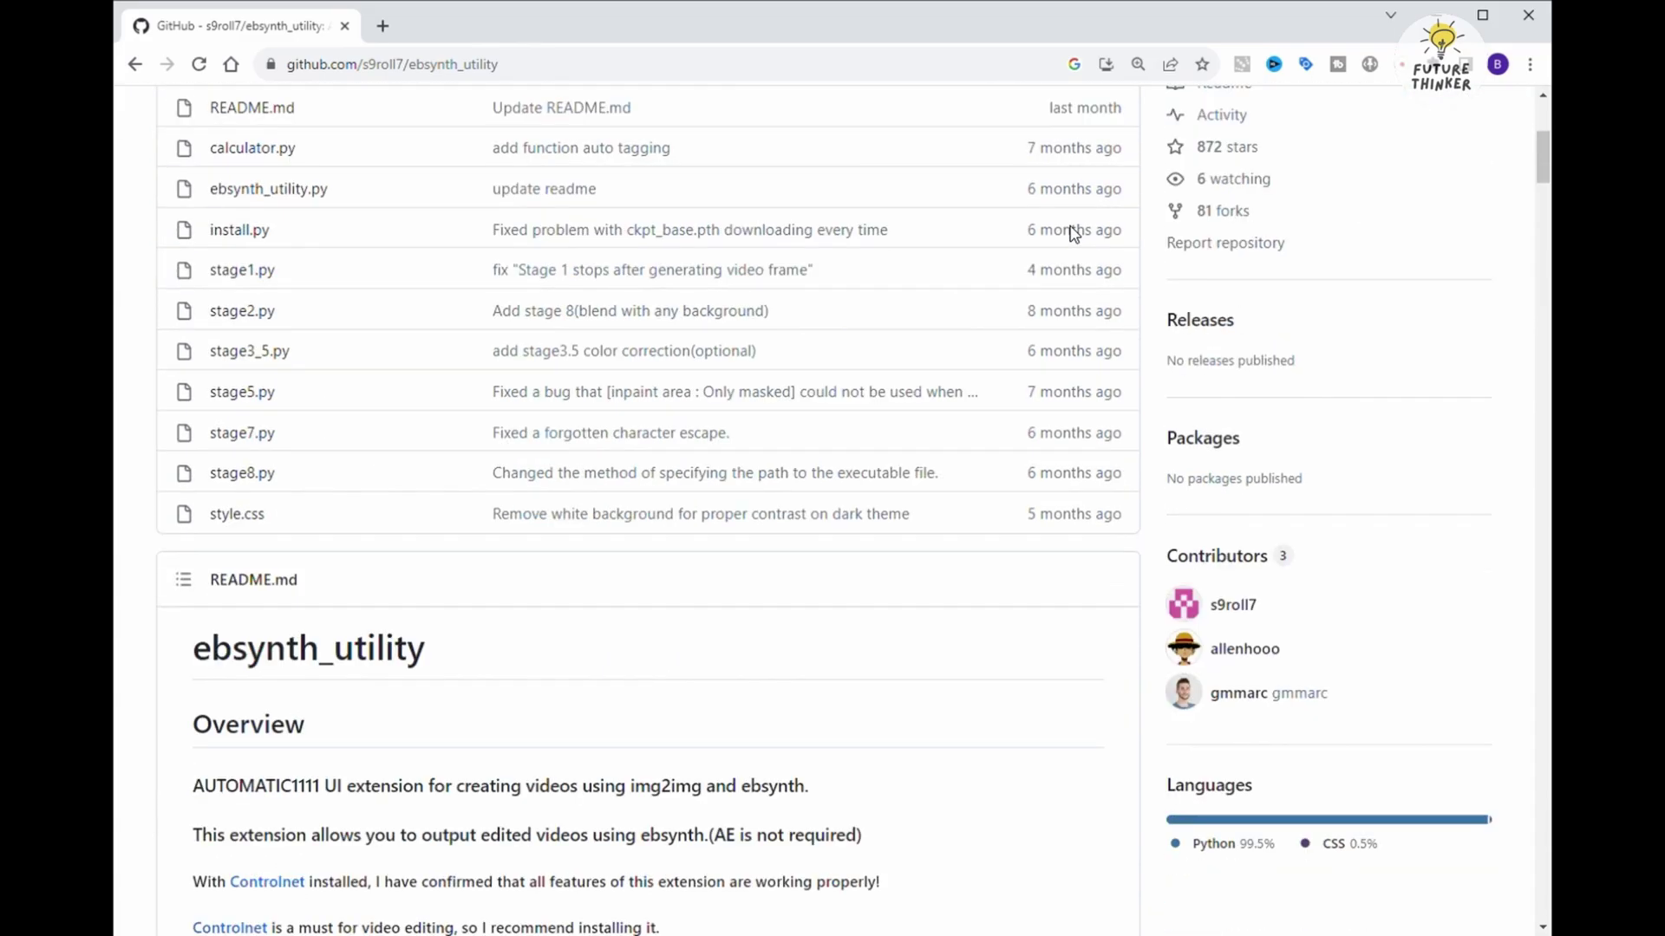
{"action": "scroll", "coordinate": [1002, 288], "scroll_direction": "down", "scroll_amount": 5}
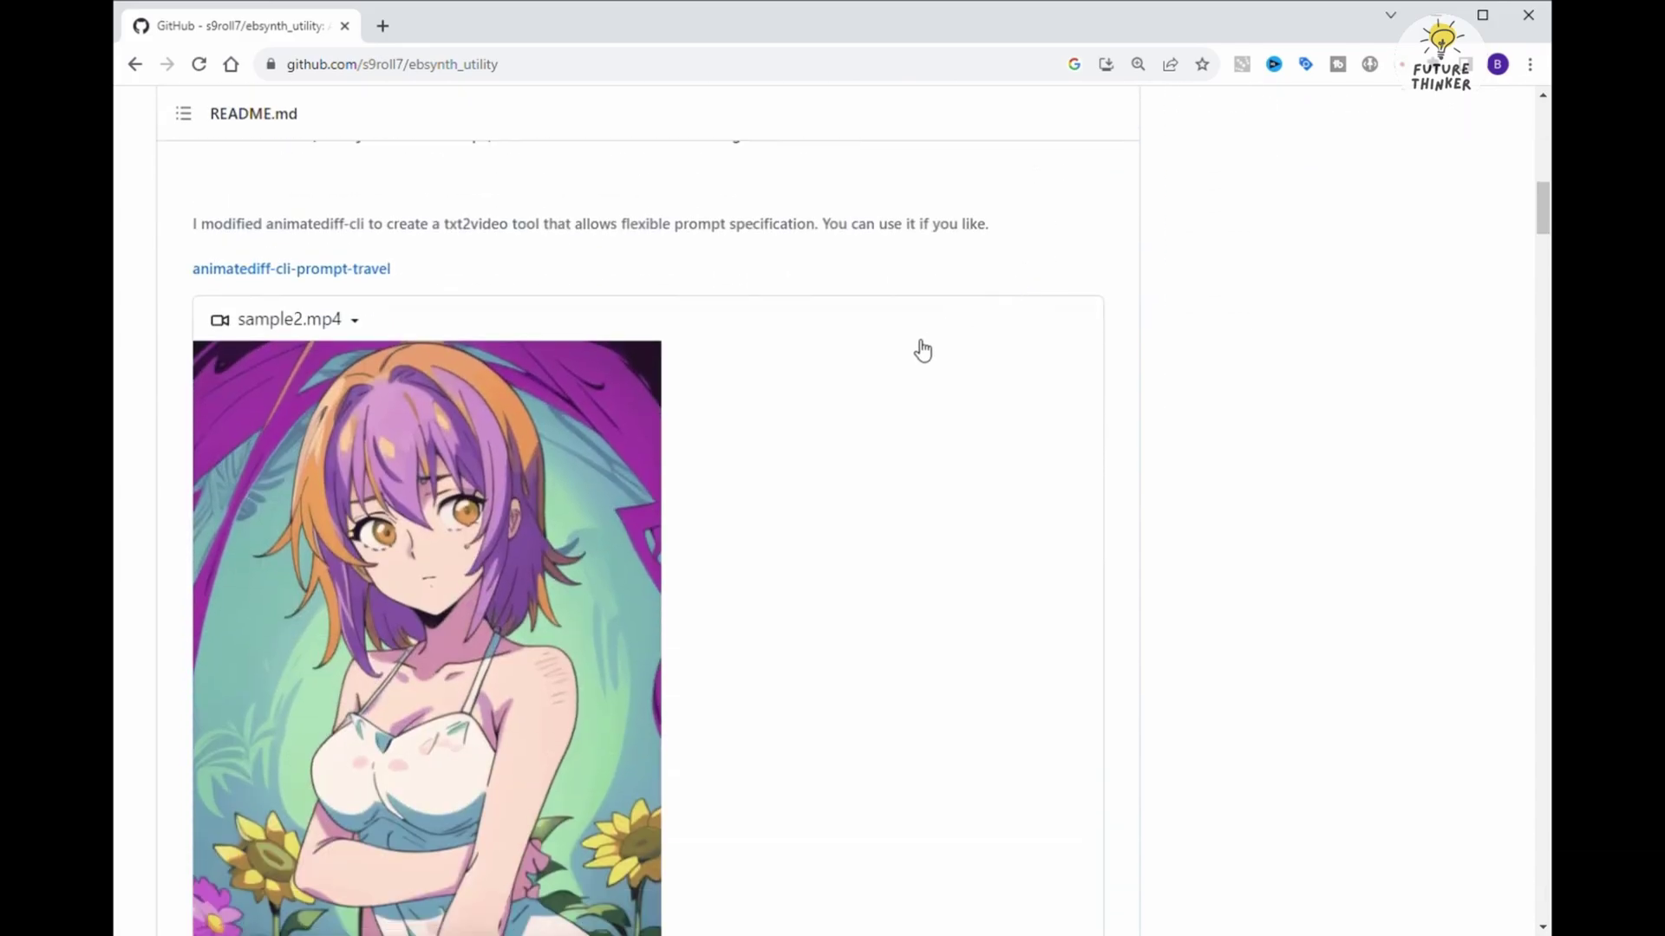
{"action": "scroll", "coordinate": [921, 350], "scroll_direction": "down", "scroll_amount": 5}
{"action": "scroll", "coordinate": [921, 350], "scroll_direction": "down", "scroll_amount": 6}
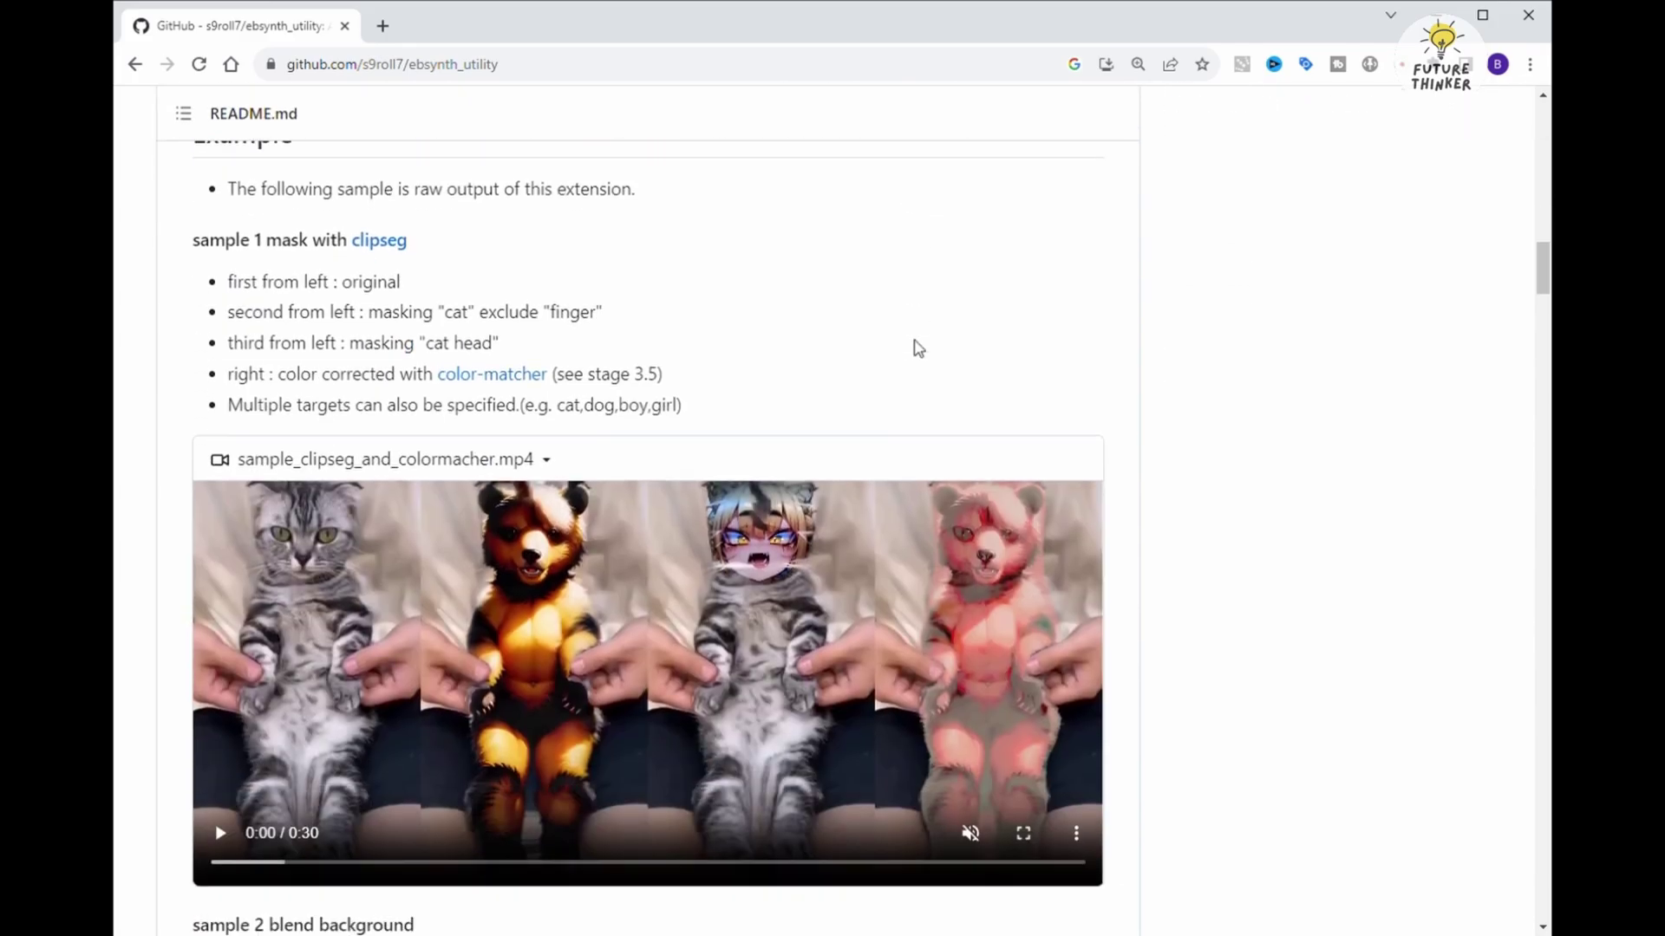
{"action": "left_click", "coordinate": [224, 834]}
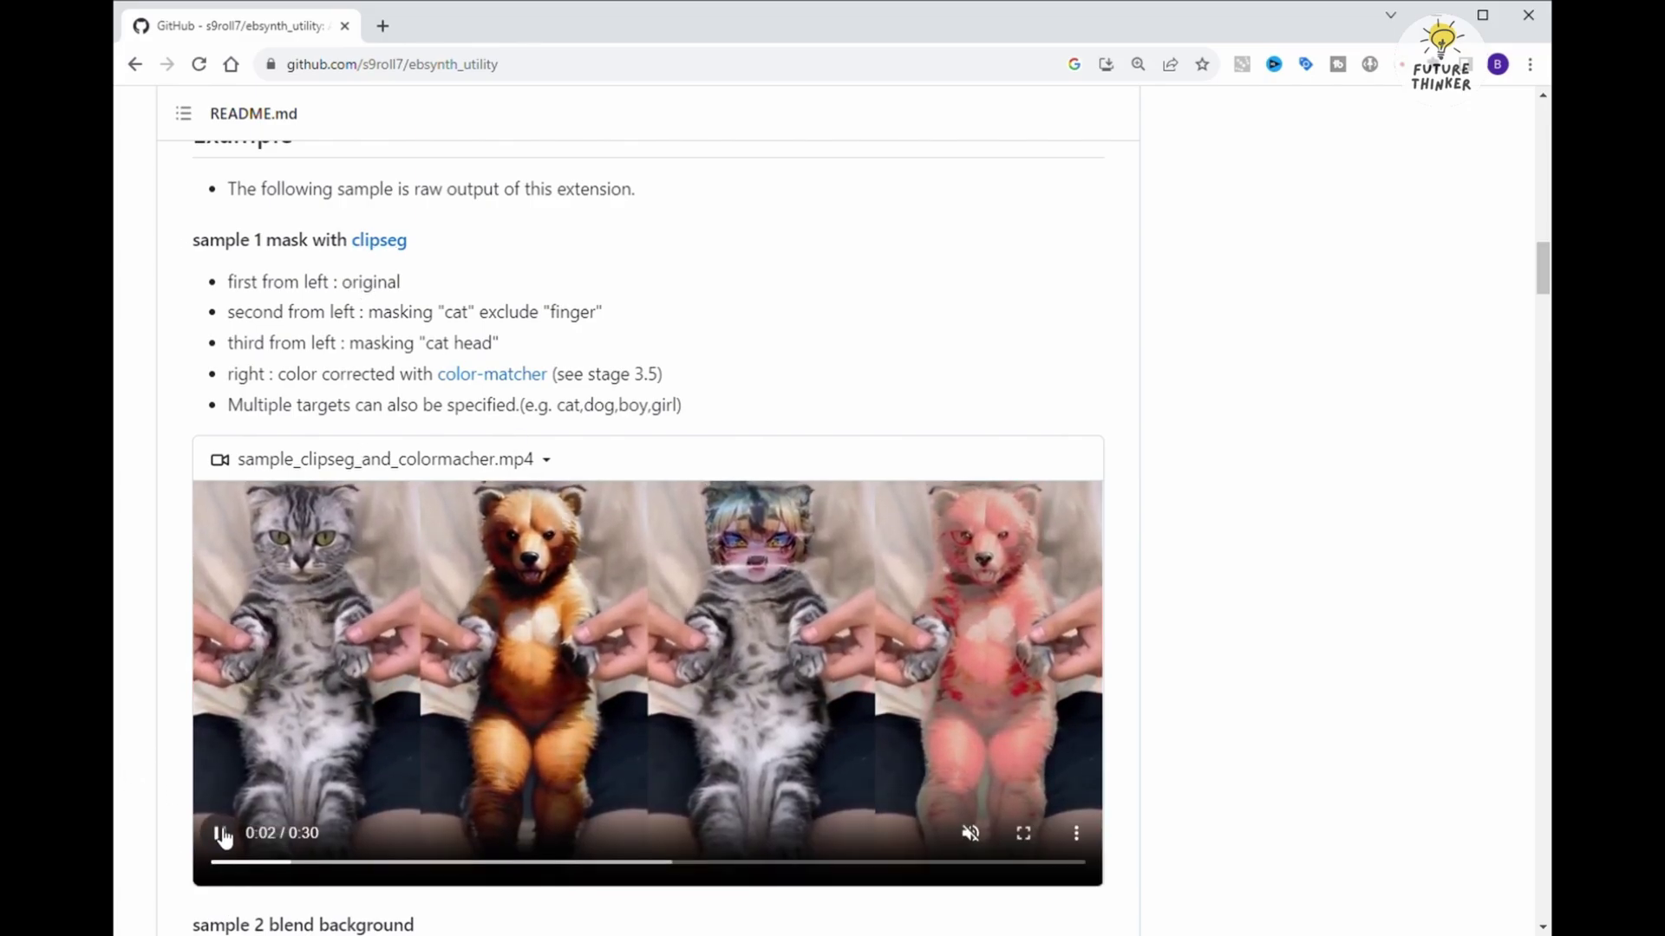
{"action": "left_click", "coordinate": [223, 835]}
Play, then pause, the sample6.mp4 blend-background video.
{"action": "scroll", "coordinate": [167, 787], "scroll_direction": "down", "scroll_amount": 2}
{"action": "scroll", "coordinate": [167, 787], "scroll_direction": "down", "scroll_amount": 7}
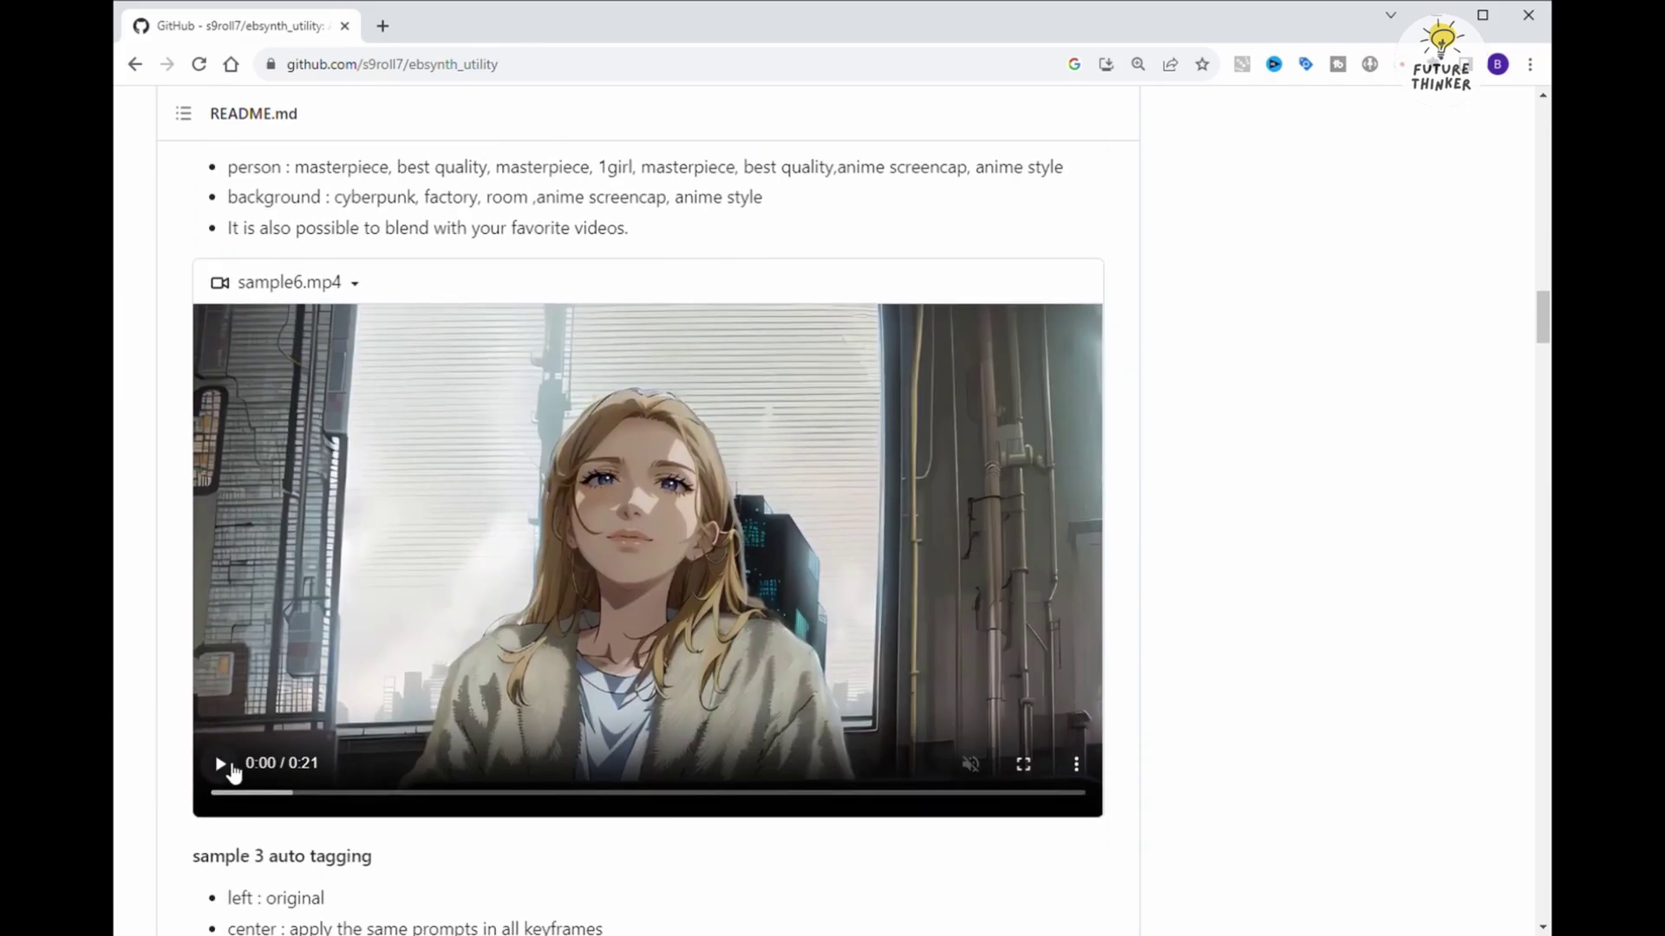
{"action": "left_click", "coordinate": [231, 770]}
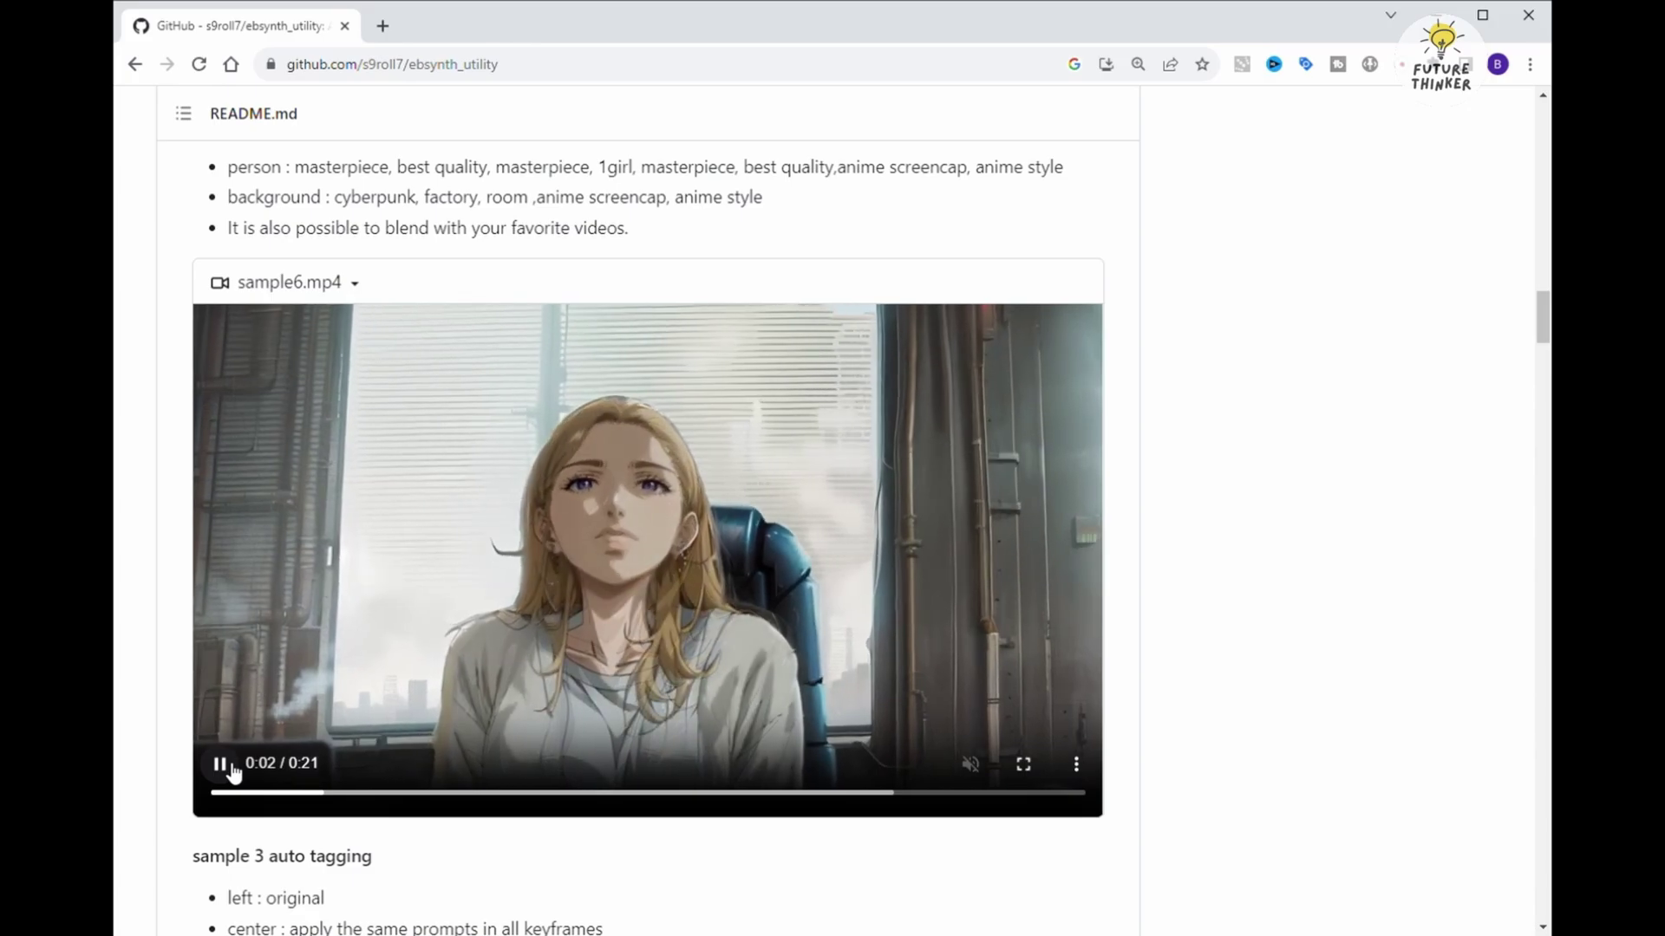
{"action": "left_click", "coordinate": [220, 766]}
Play, then pause, the sample_autotag.mp4 auto-tagging video.
{"action": "scroll", "coordinate": [227, 766], "scroll_direction": "down", "scroll_amount": 9}
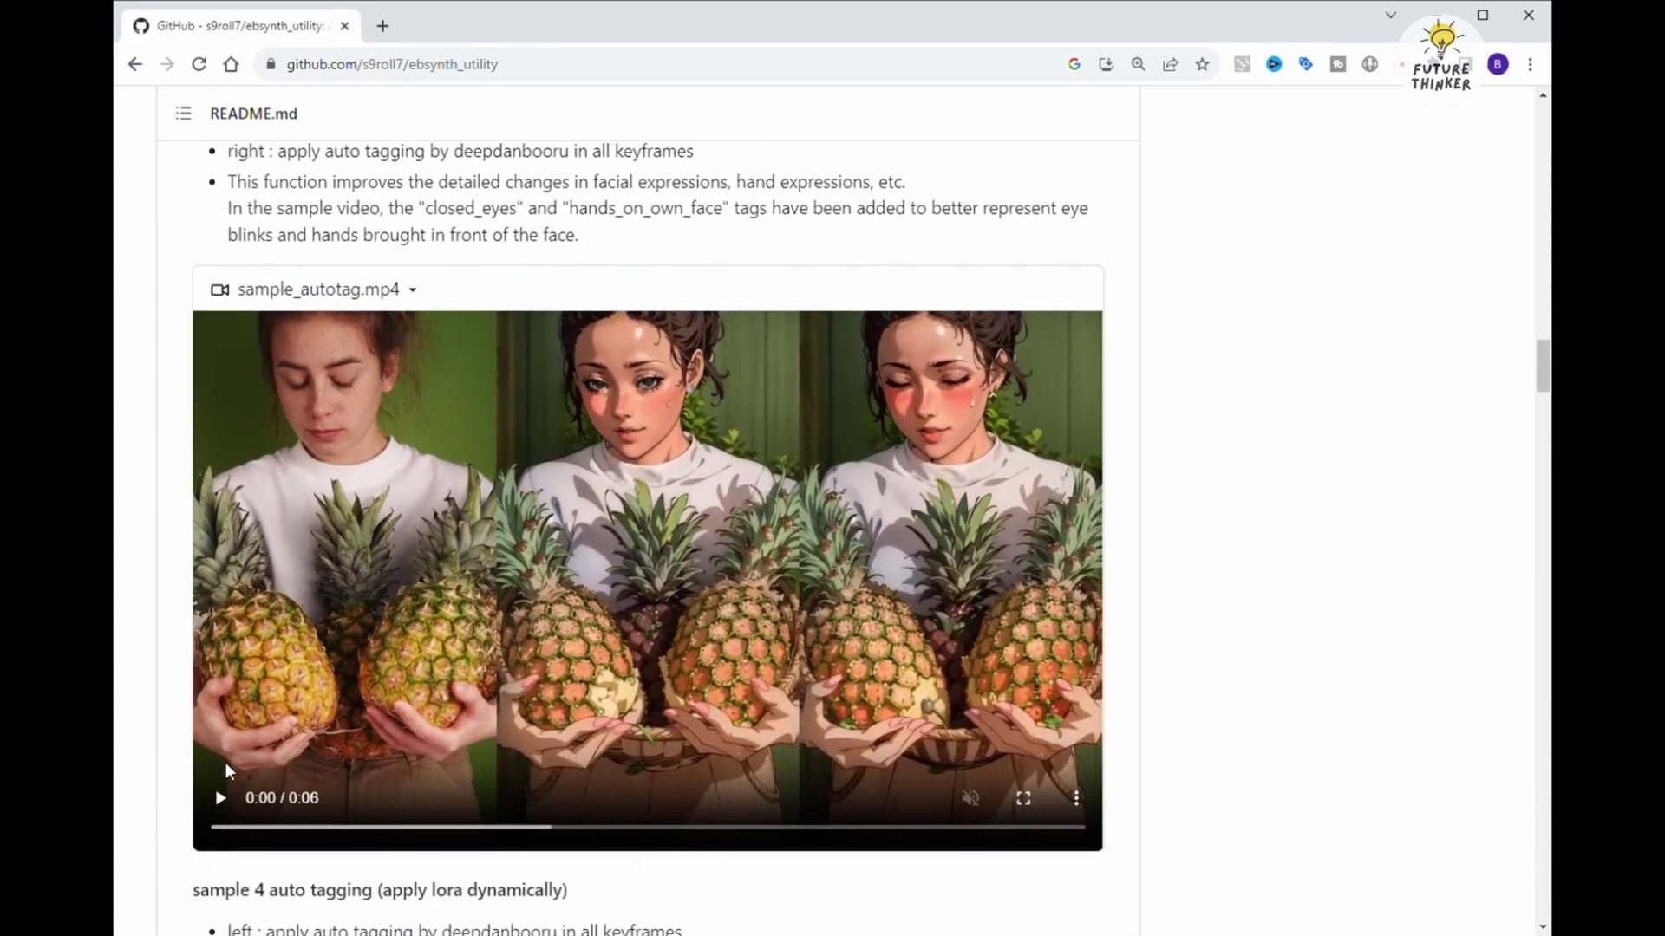
{"action": "scroll", "coordinate": [225, 762], "scroll_direction": "down", "scroll_amount": 2}
{"action": "left_click", "coordinate": [218, 603]}
{"action": "scroll", "coordinate": [216, 606], "scroll_direction": "up", "scroll_amount": 1}
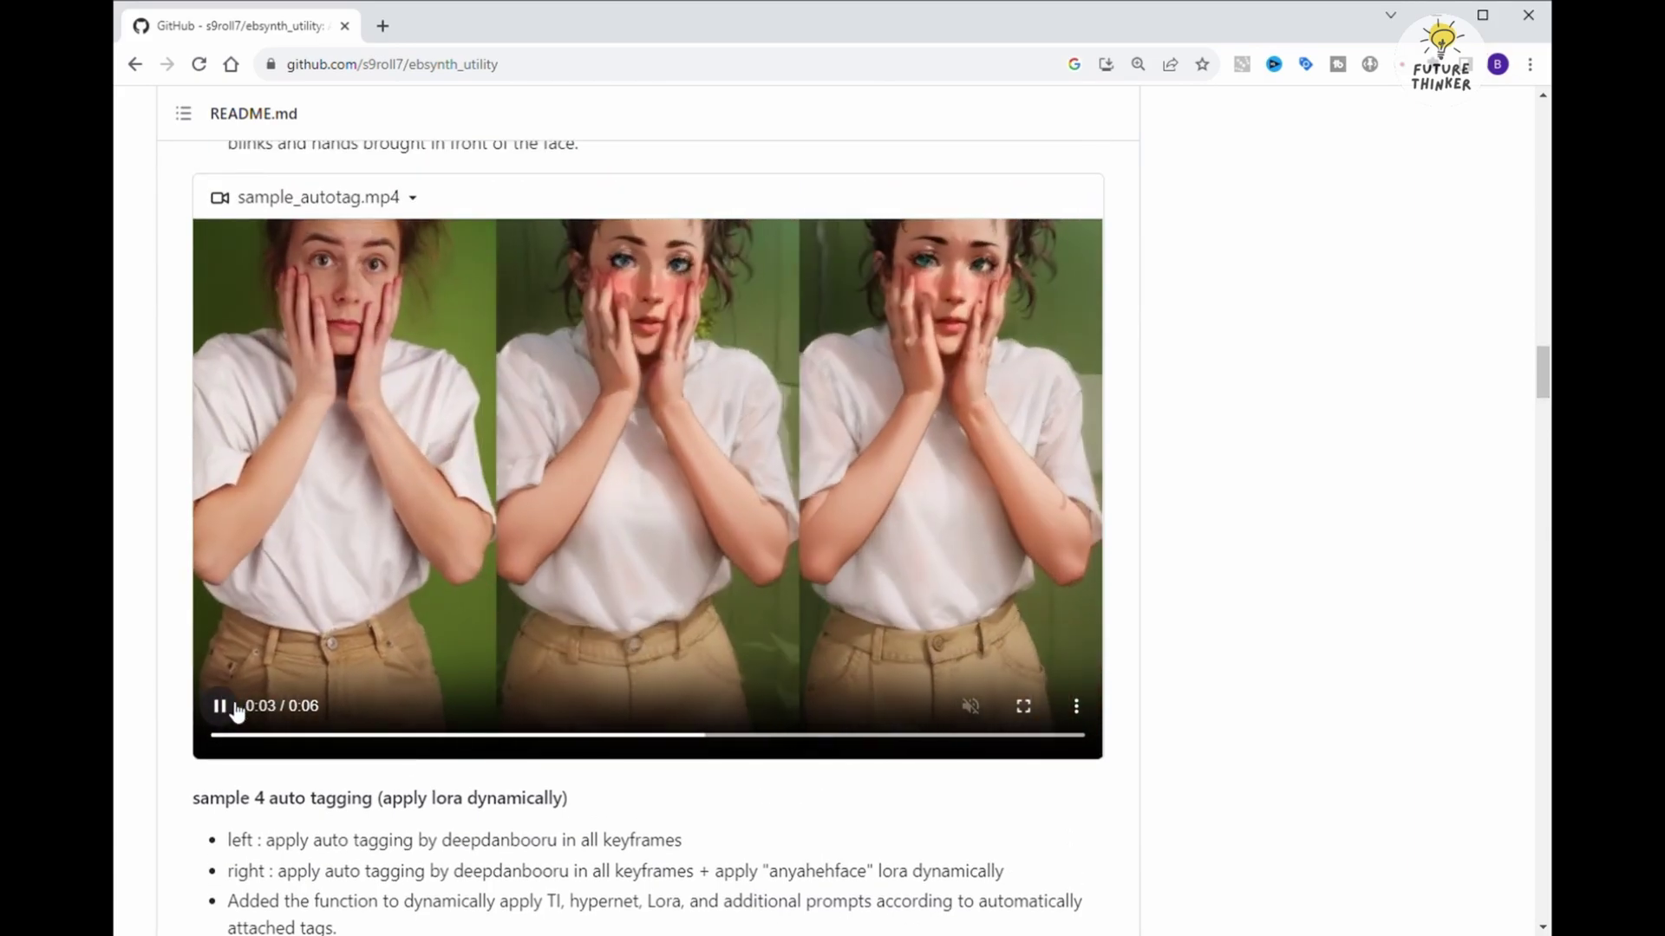
{"action": "left_click", "coordinate": [236, 712]}
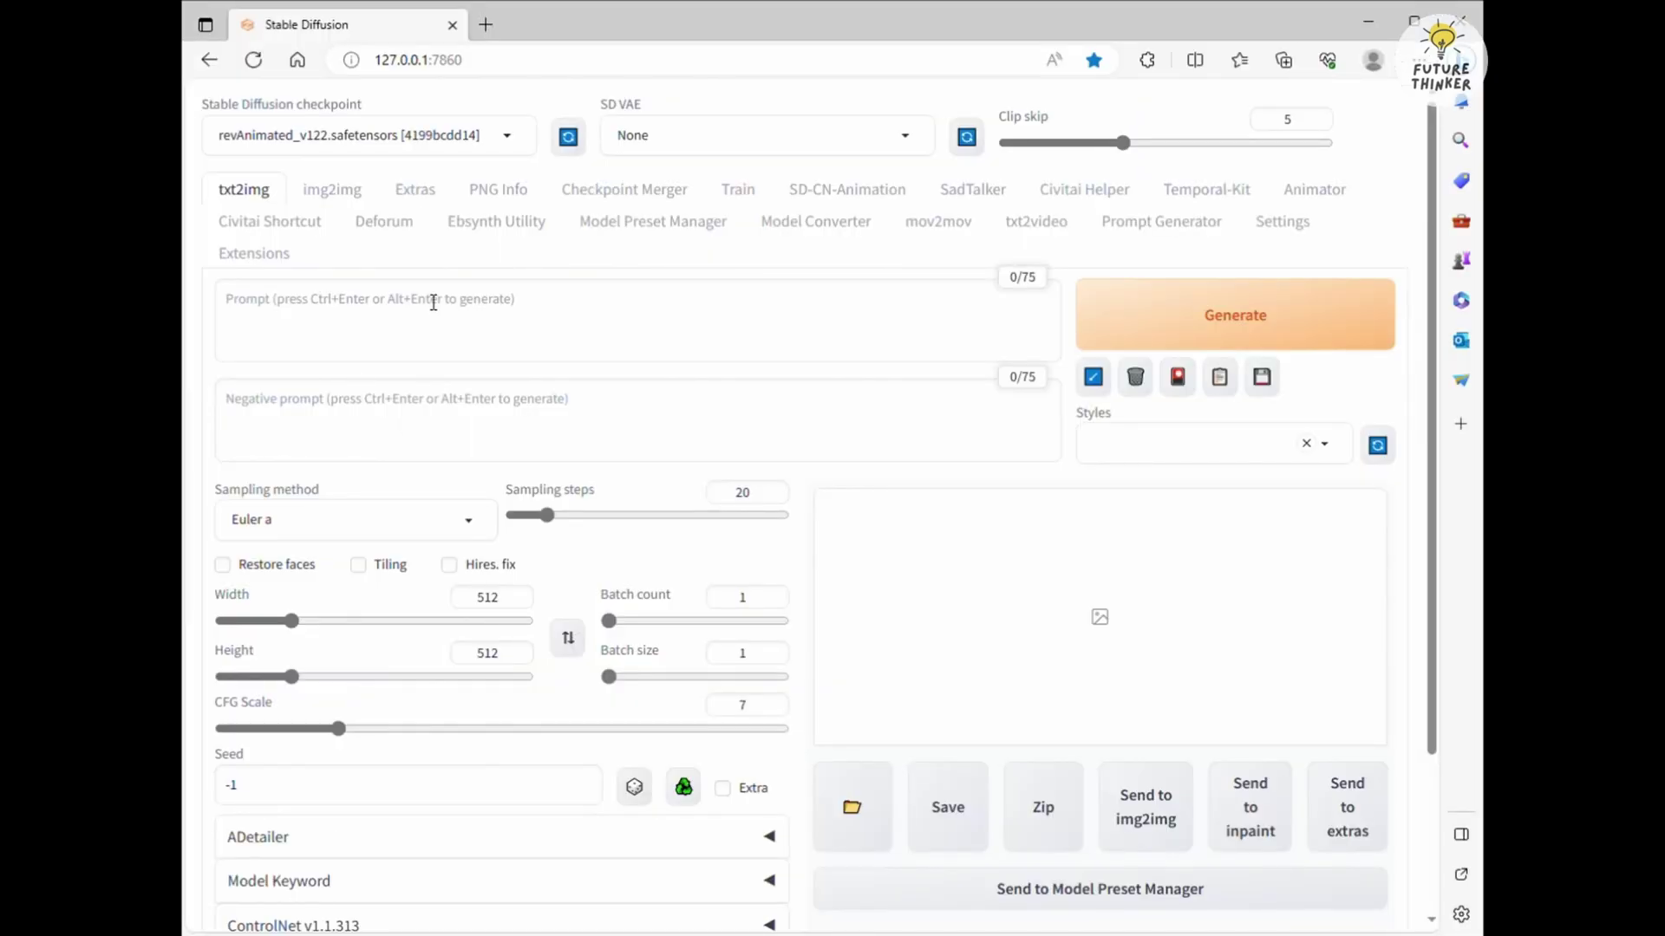
Go to the WebUI Extensions page and copy the ebsynth_utility repository URL from GitHub.
{"action": "left_click", "coordinate": [434, 302]}
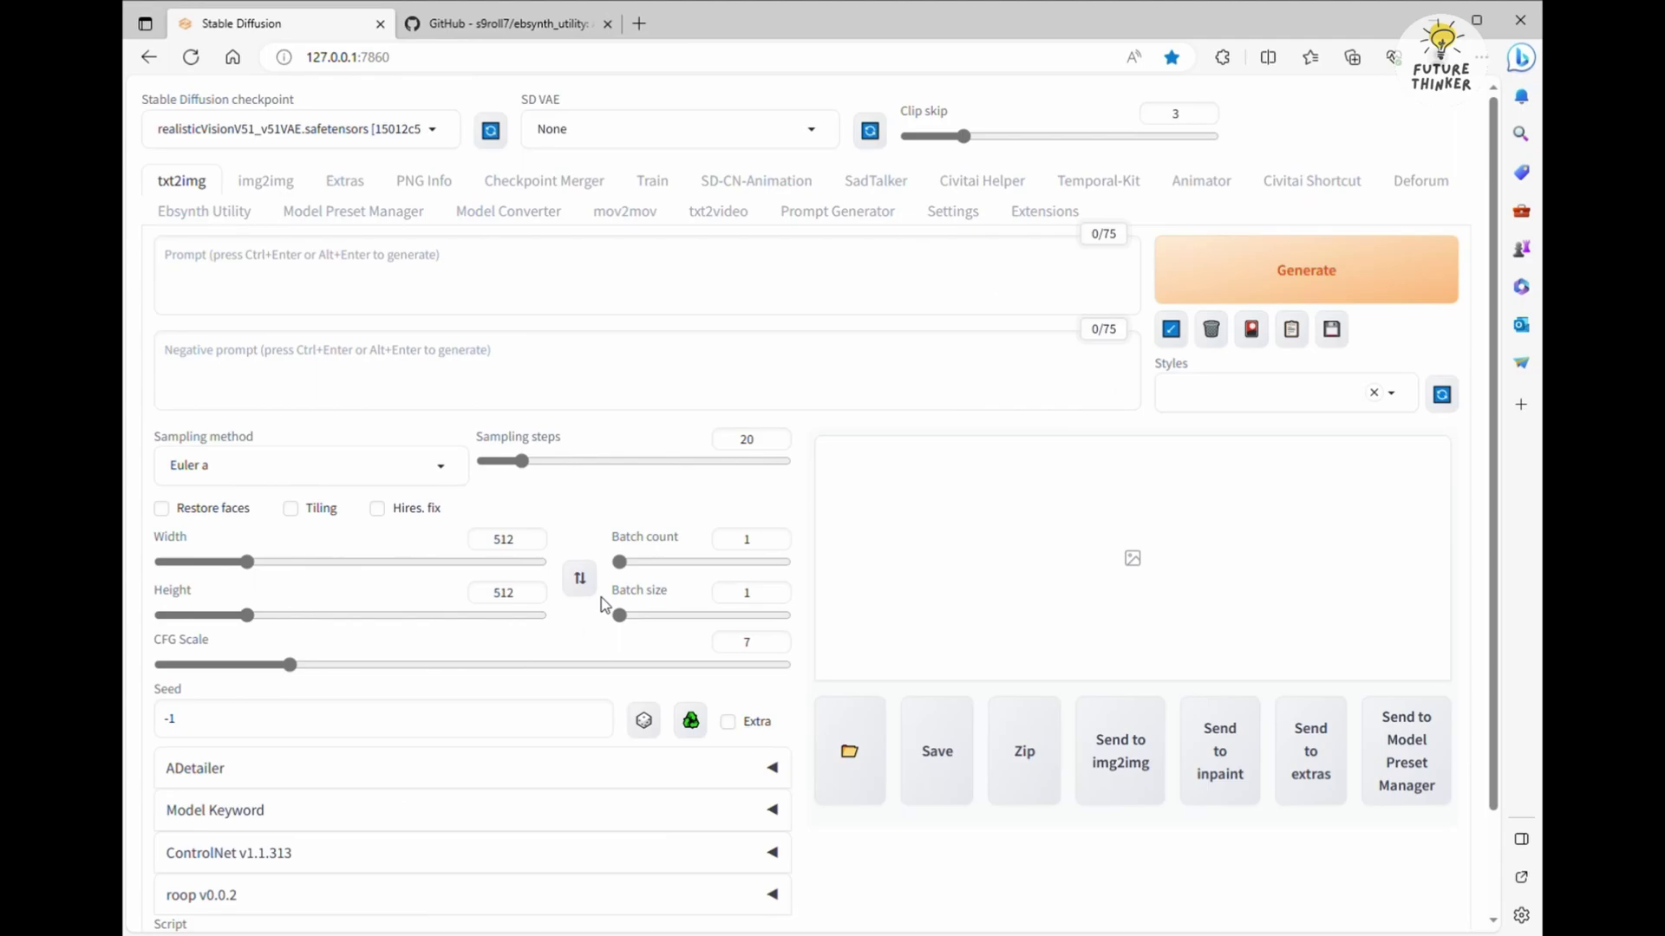
{"action": "left_click", "coordinate": [1025, 217]}
{"action": "left_click", "coordinate": [496, 26]}
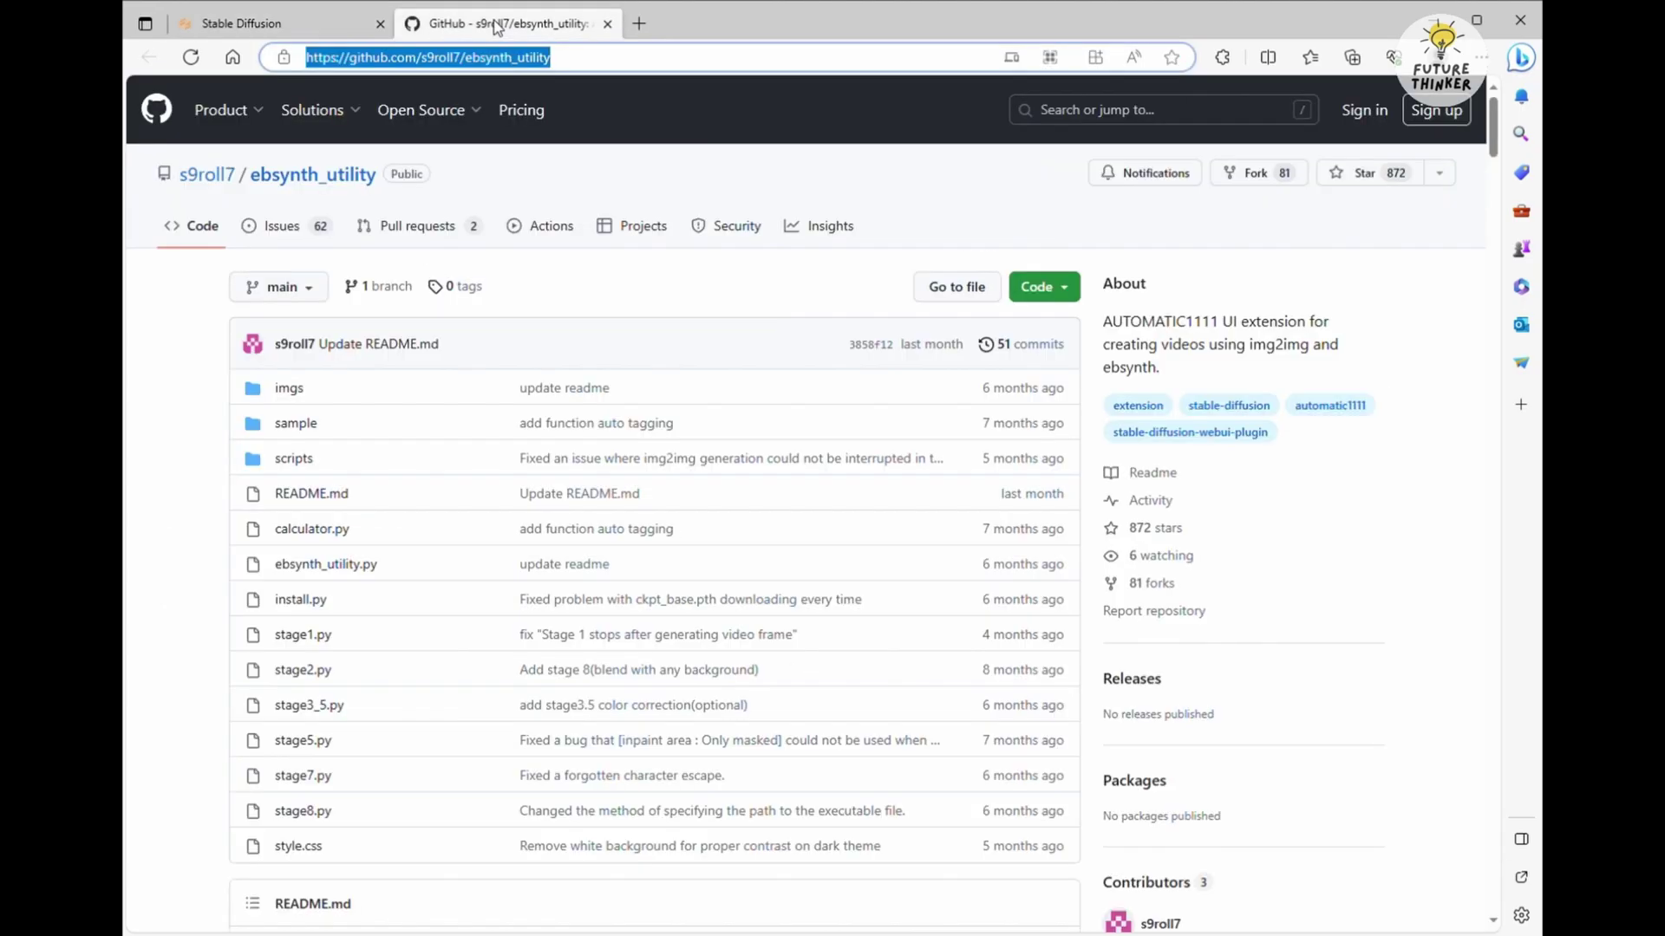
{"action": "left_click", "coordinate": [501, 59]}
{"action": "key", "text": "ctrl+c"}
Paste the repository URL into Install from URL and install ebsynth_utility.
{"action": "left_click", "coordinate": [333, 28]}
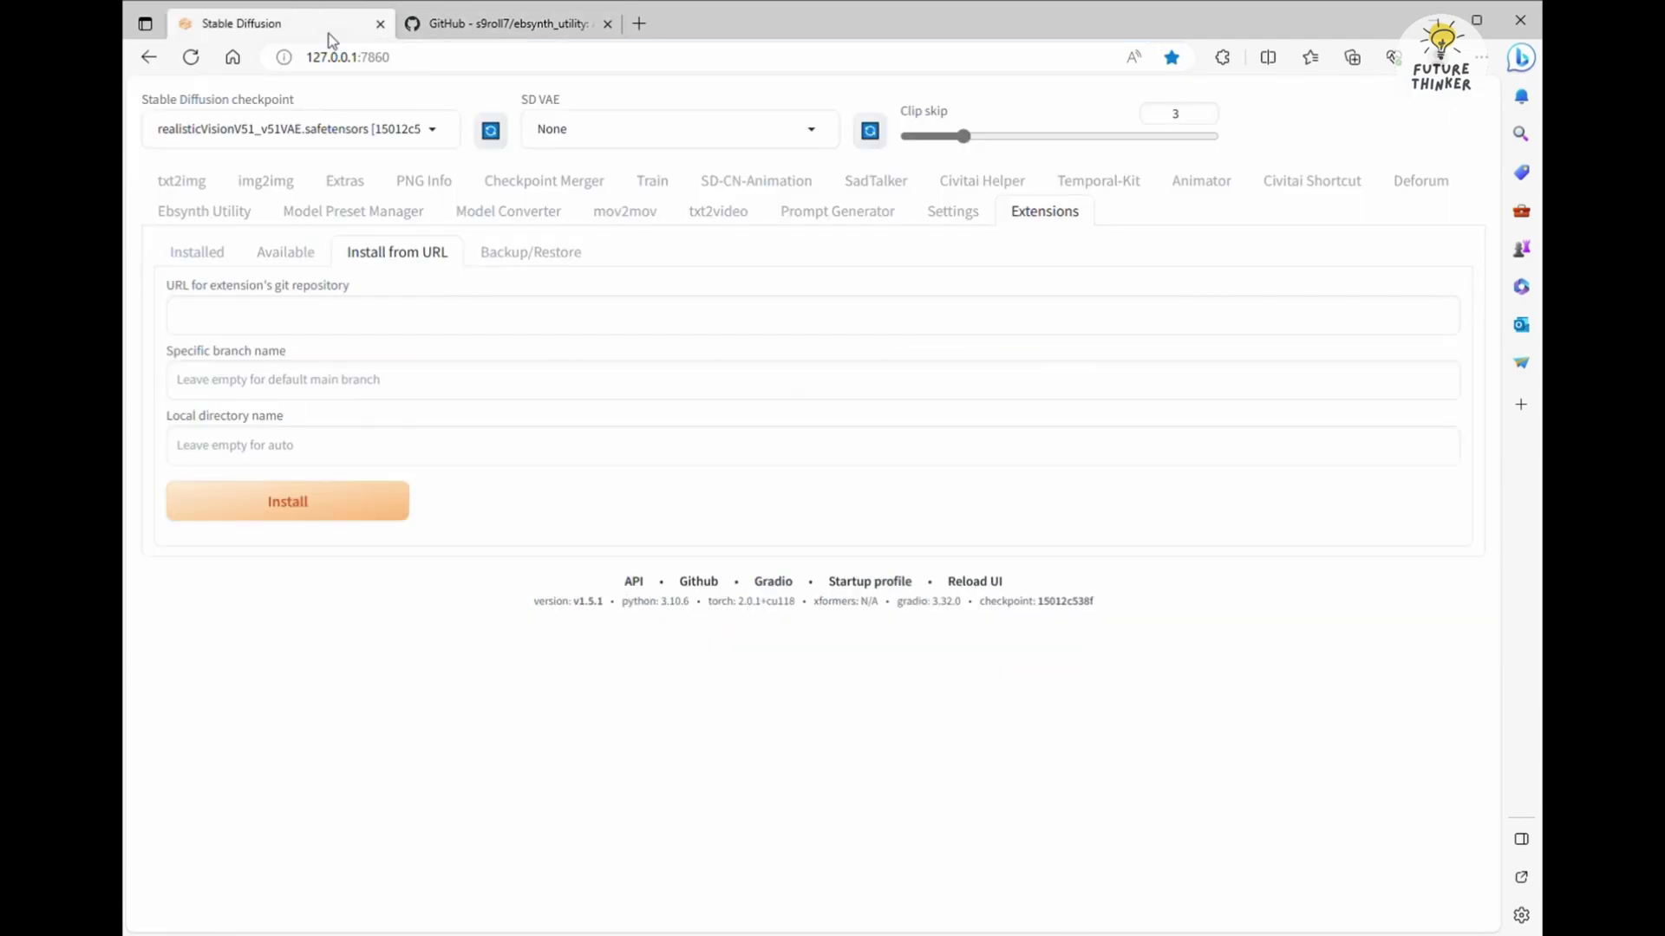
{"action": "left_click", "coordinate": [329, 335]}
{"action": "key", "text": "ctrl+v"}
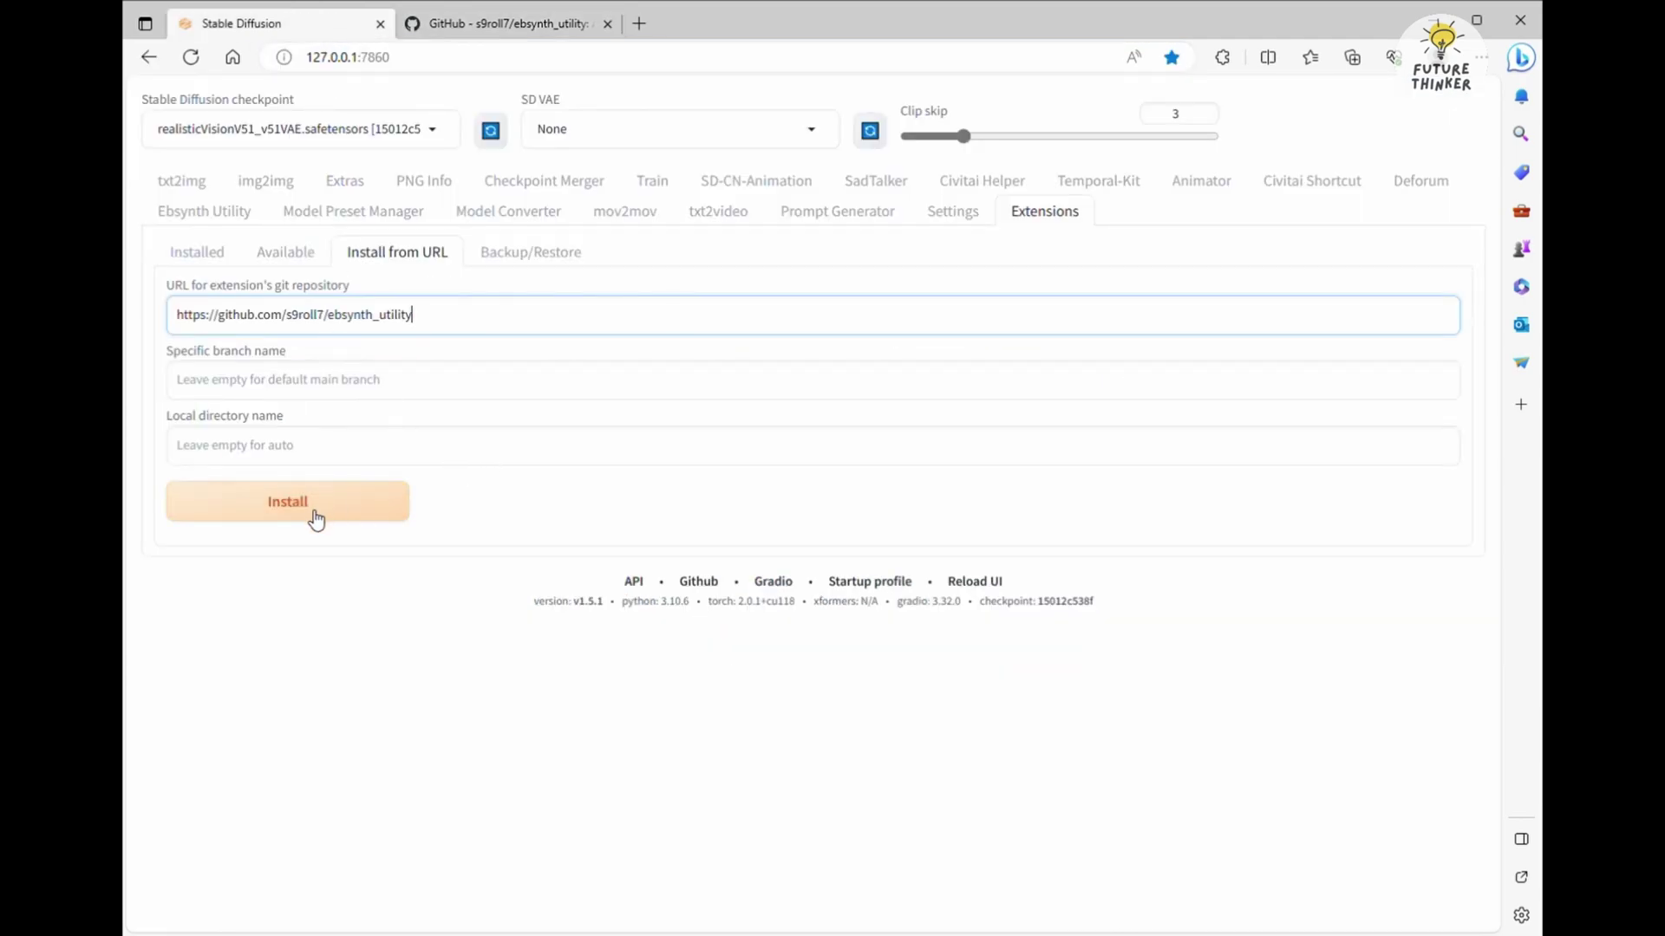
{"action": "left_click", "coordinate": [316, 520]}
Confirm ebsynth_utility and its repository address appear in the Installed extensions list.
{"action": "left_click", "coordinate": [204, 252]}
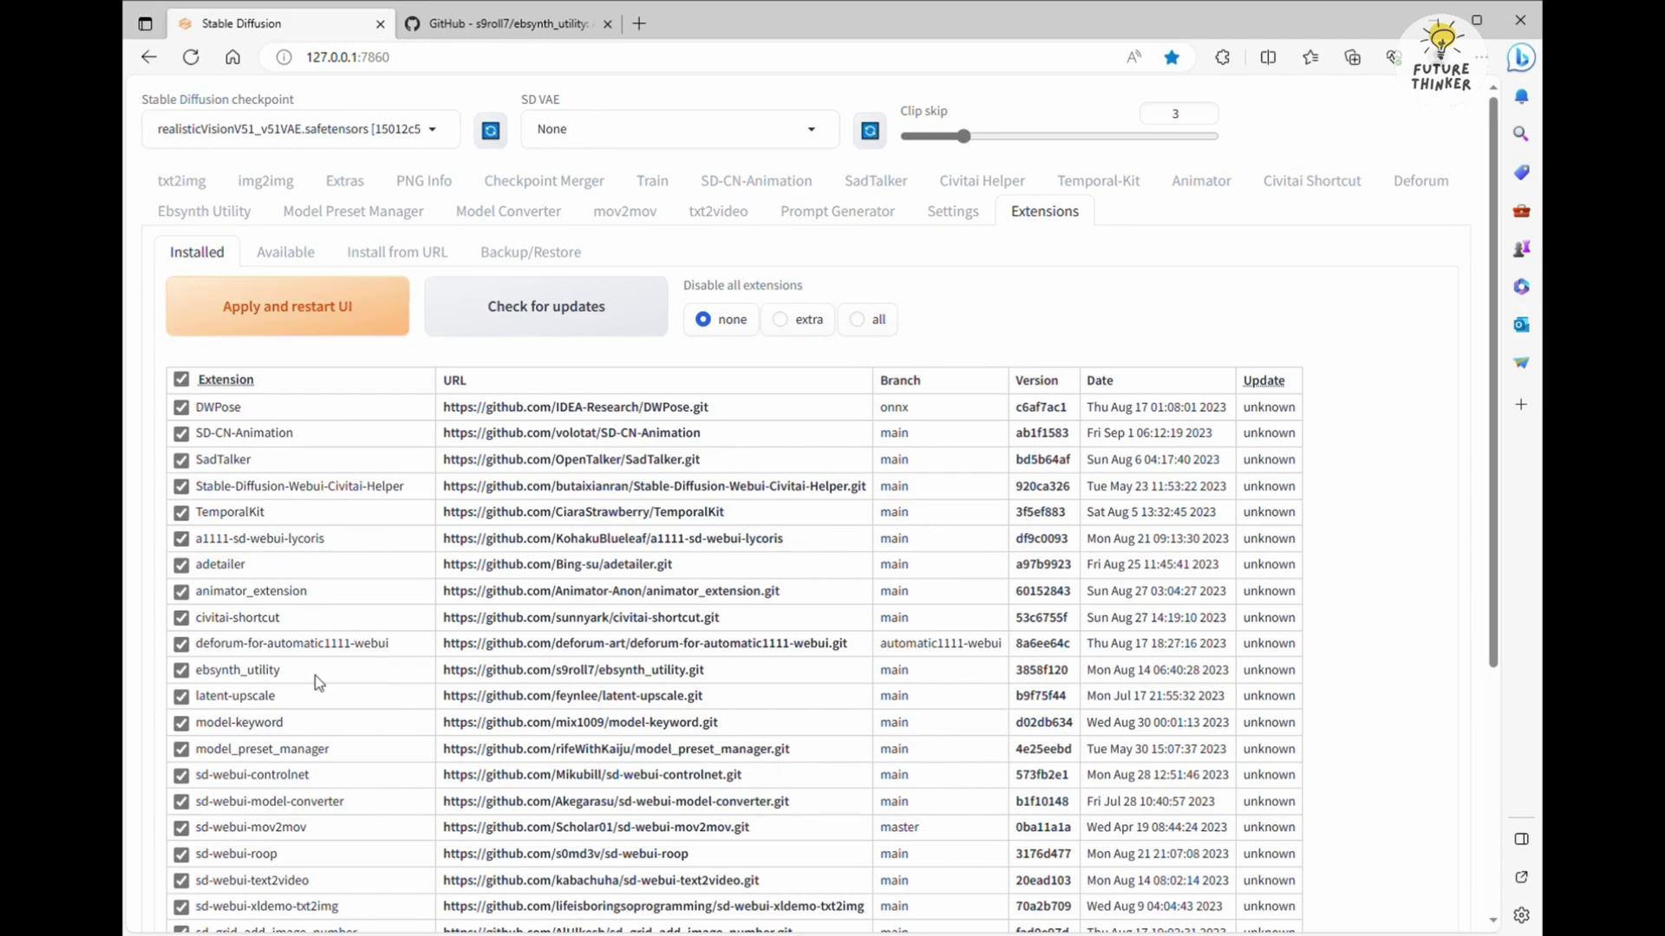
{"action": "left_click_drag", "start_coordinate": [438, 679], "coordinate": [715, 690]}
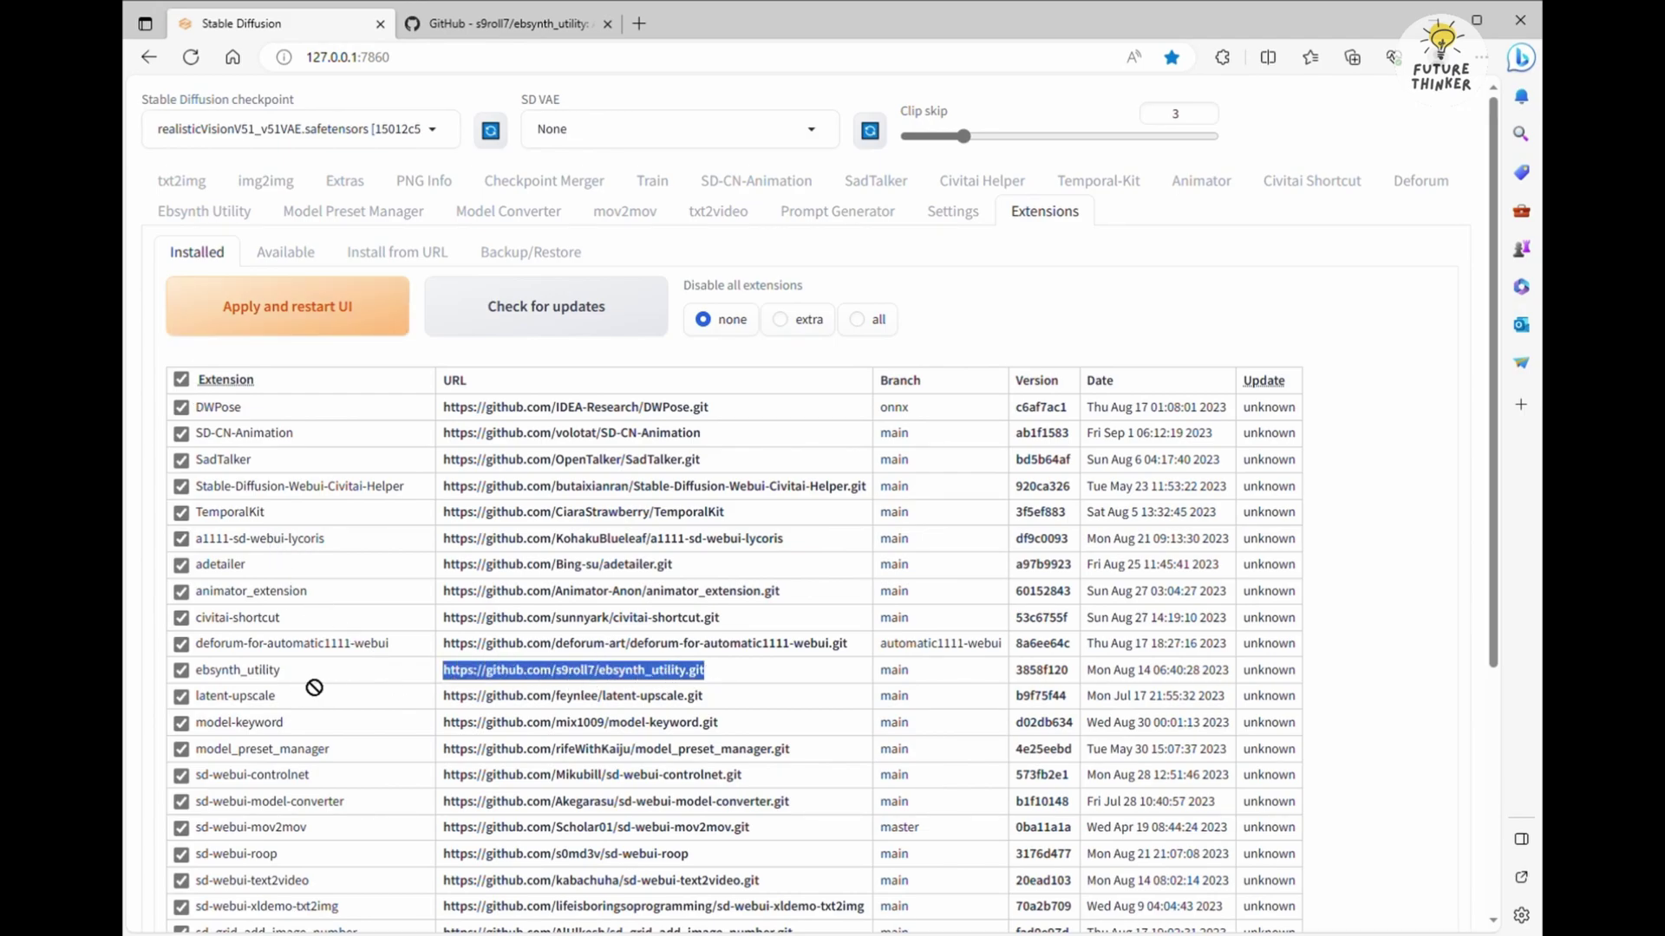
{"action": "left_click_drag", "start_coordinate": [292, 679], "coordinate": [195, 677]}
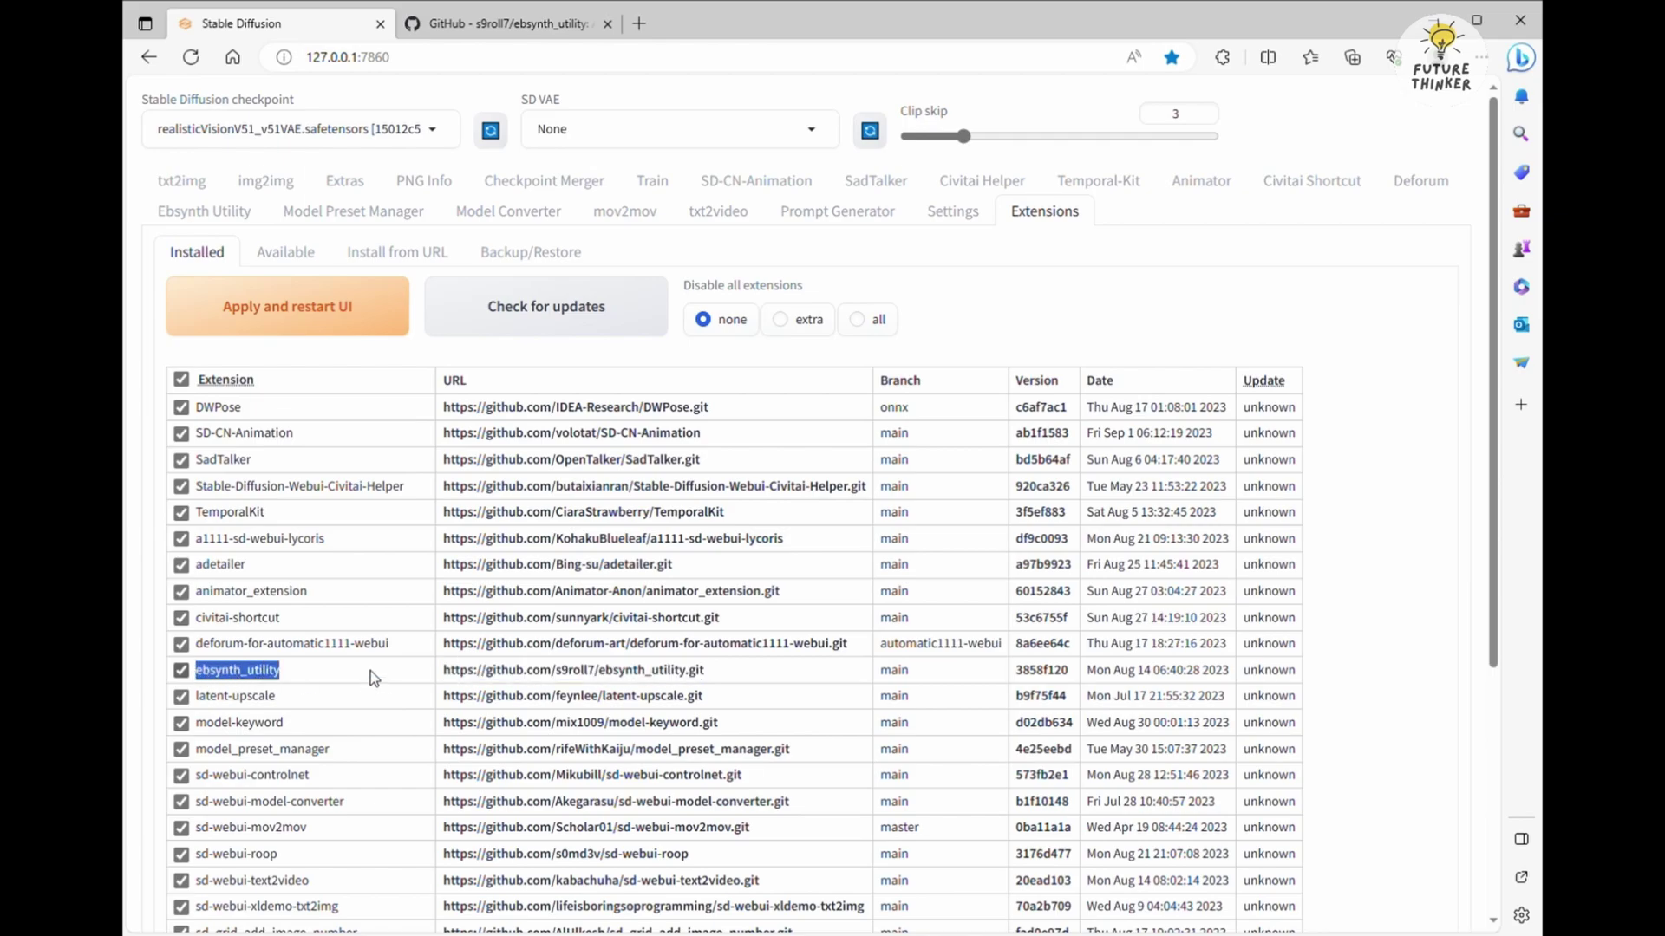
{"action": "left_click", "coordinate": [372, 578]}
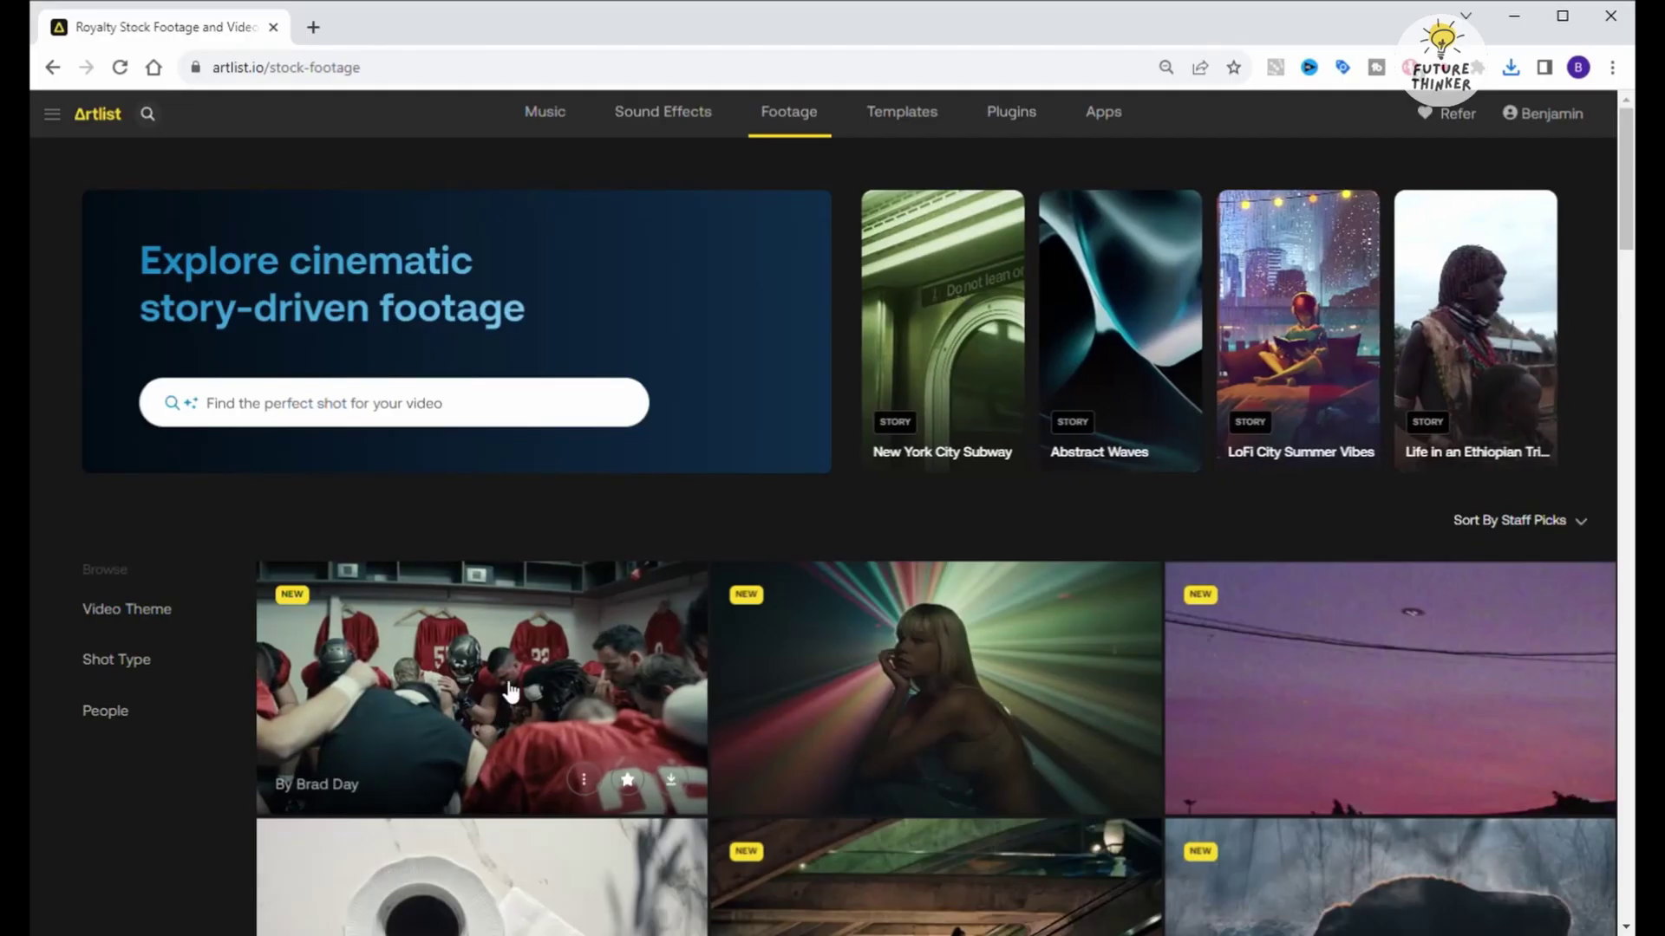
Open the Light Beam clip and the longboarding downhill clip in new tabs.
{"action": "mouse_move", "coordinate": [942, 672]}
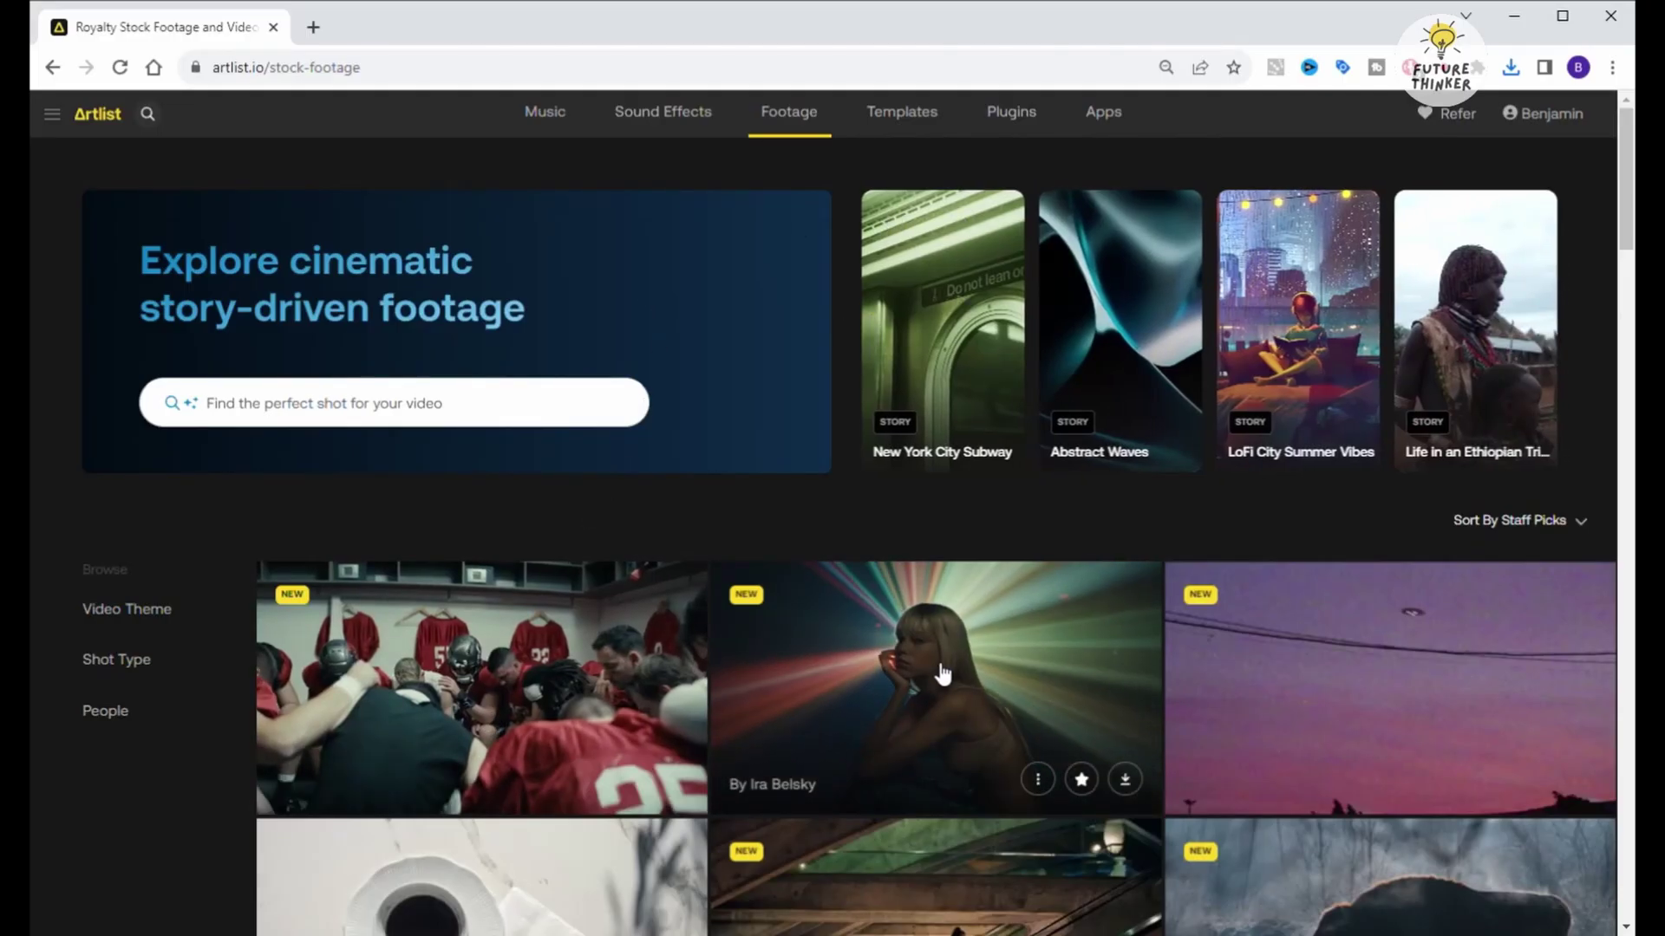
{"action": "middle_click", "coordinate": [992, 621]}
{"action": "scroll", "coordinate": [625, 558], "scroll_direction": "down", "scroll_amount": 10}
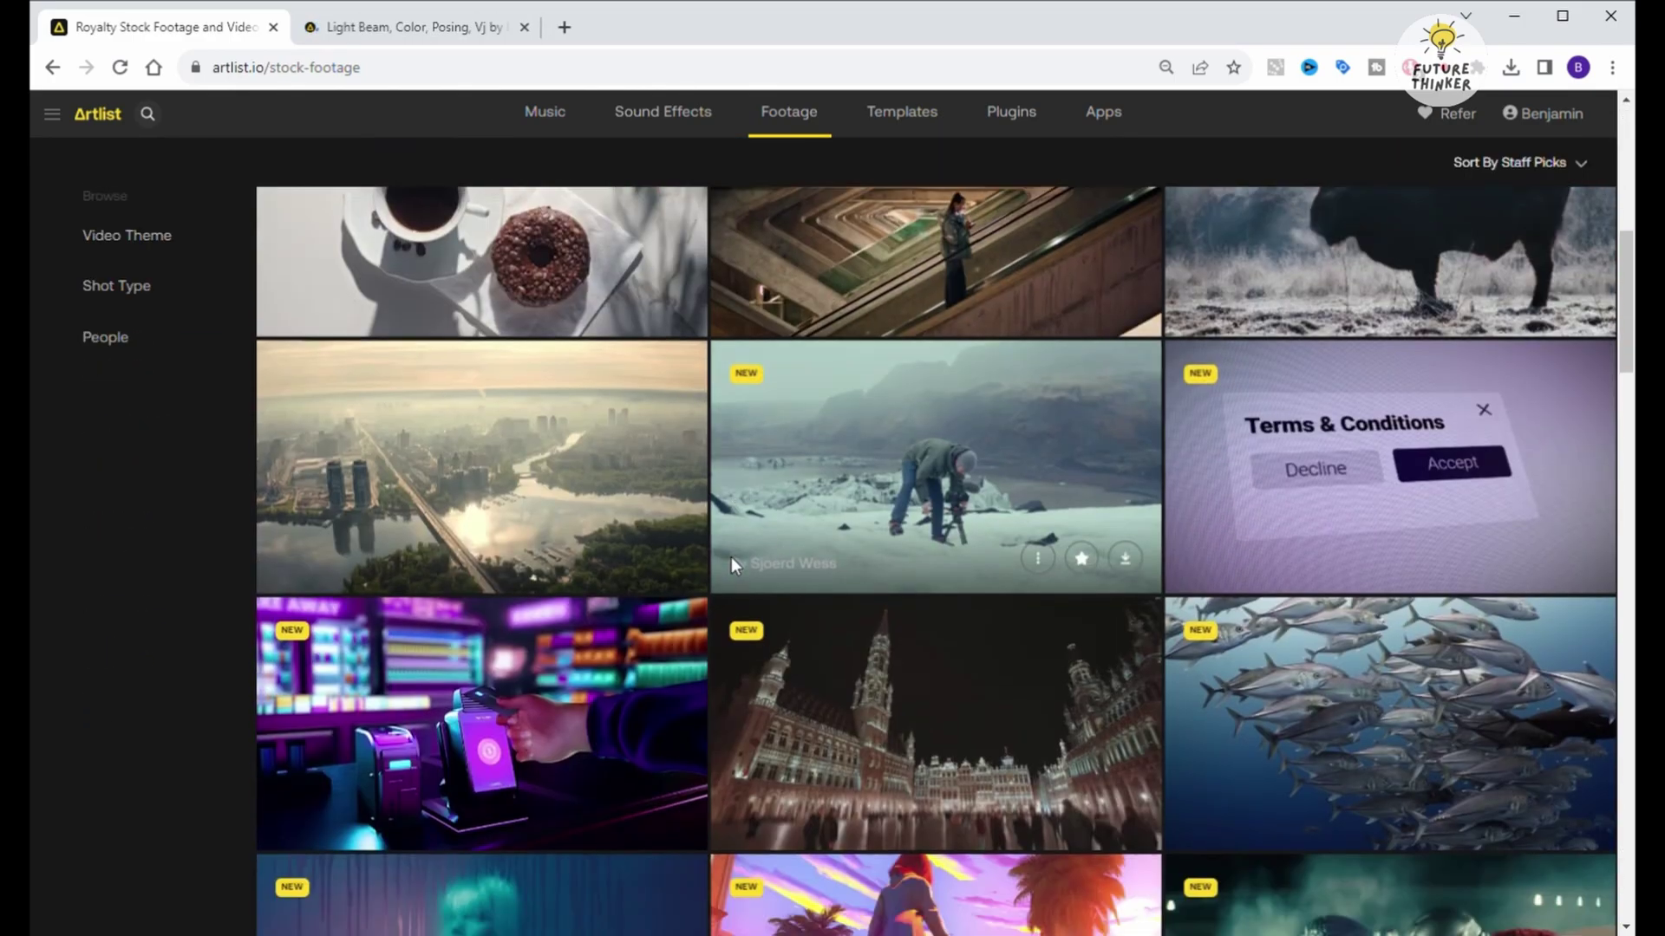
{"action": "scroll", "coordinate": [738, 568], "scroll_direction": "down", "scroll_amount": 9}
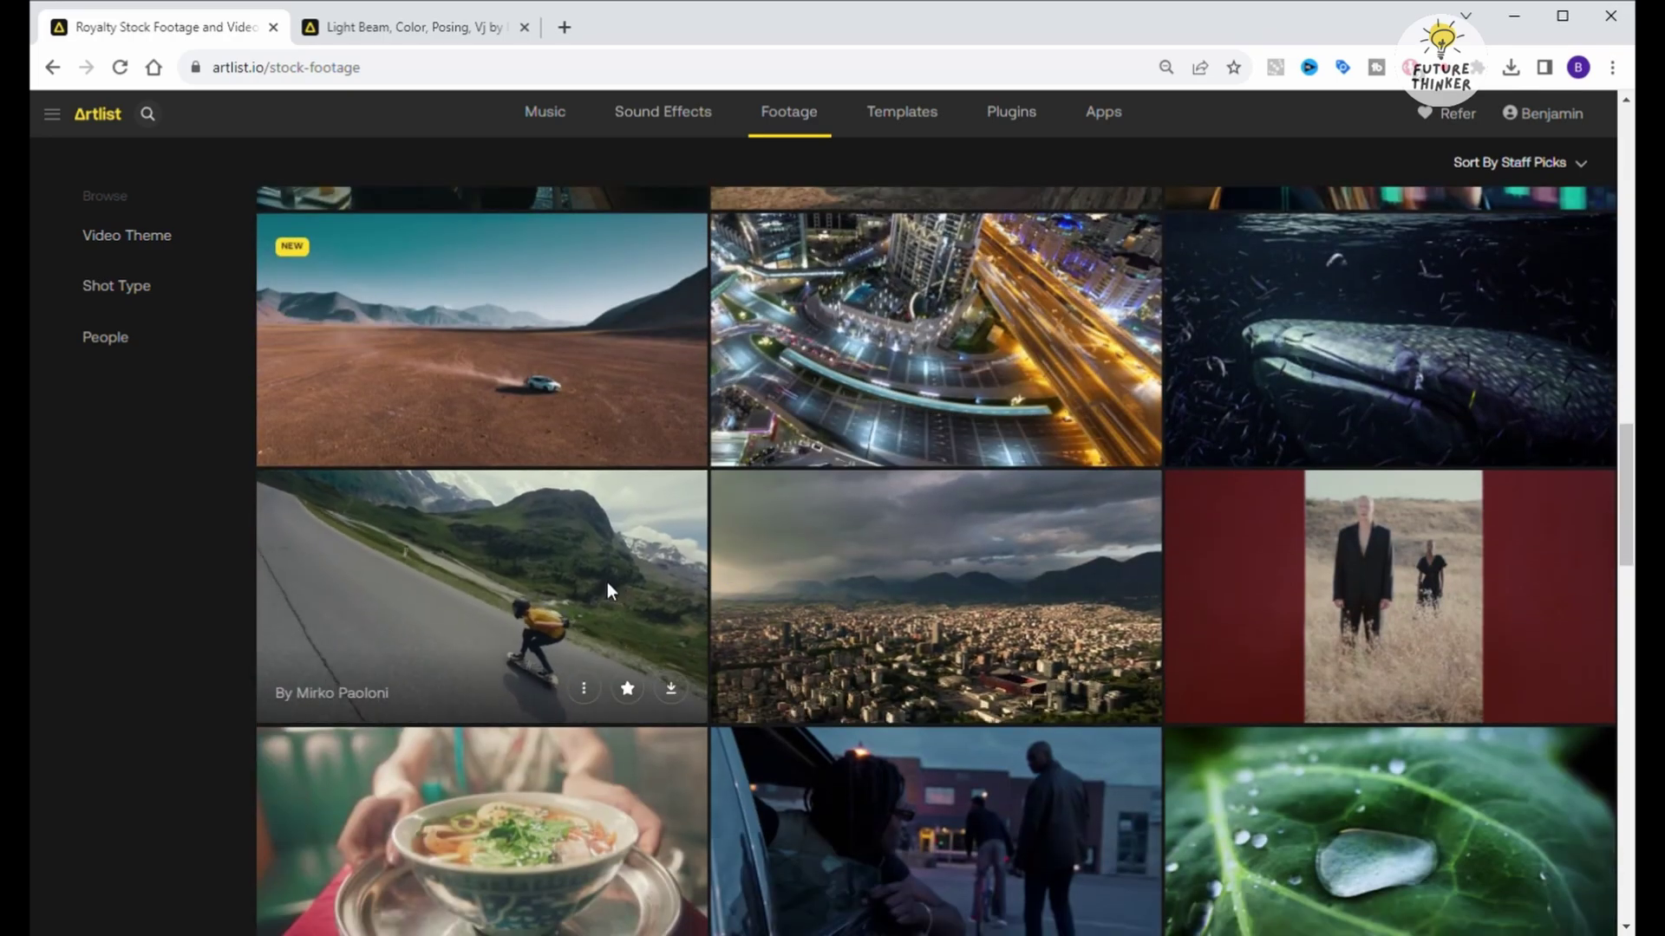
{"action": "middle_click", "coordinate": [612, 583]}
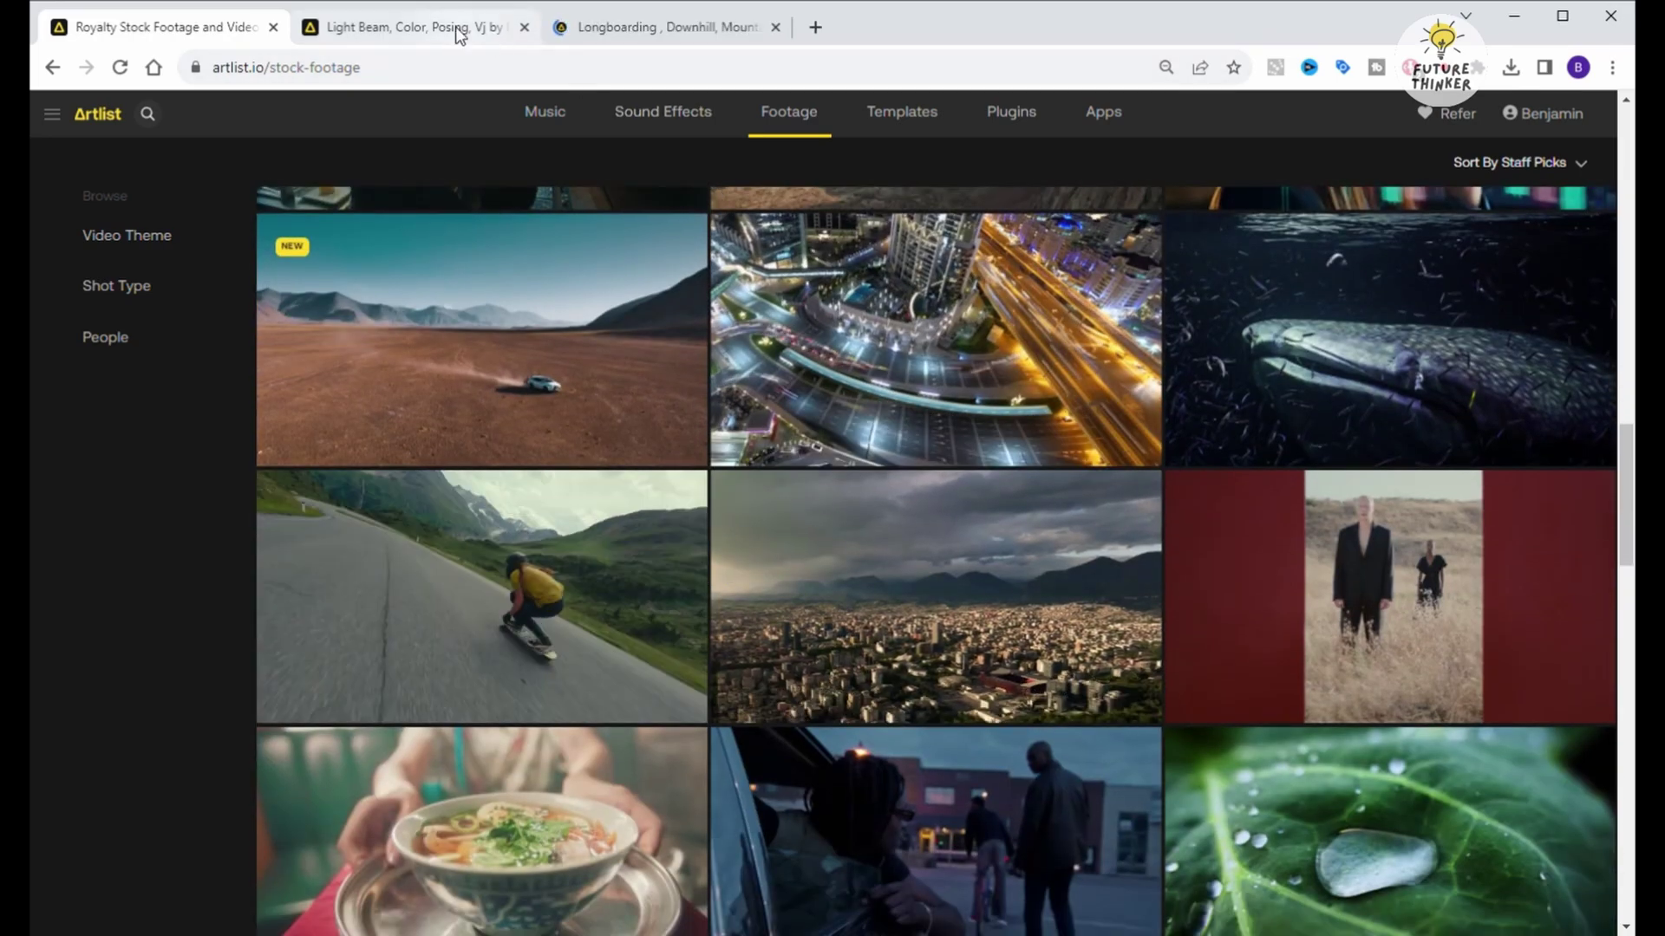
Download both the Light Beam clip and the longboarding clip in HD.
{"action": "left_click", "coordinate": [423, 27]}
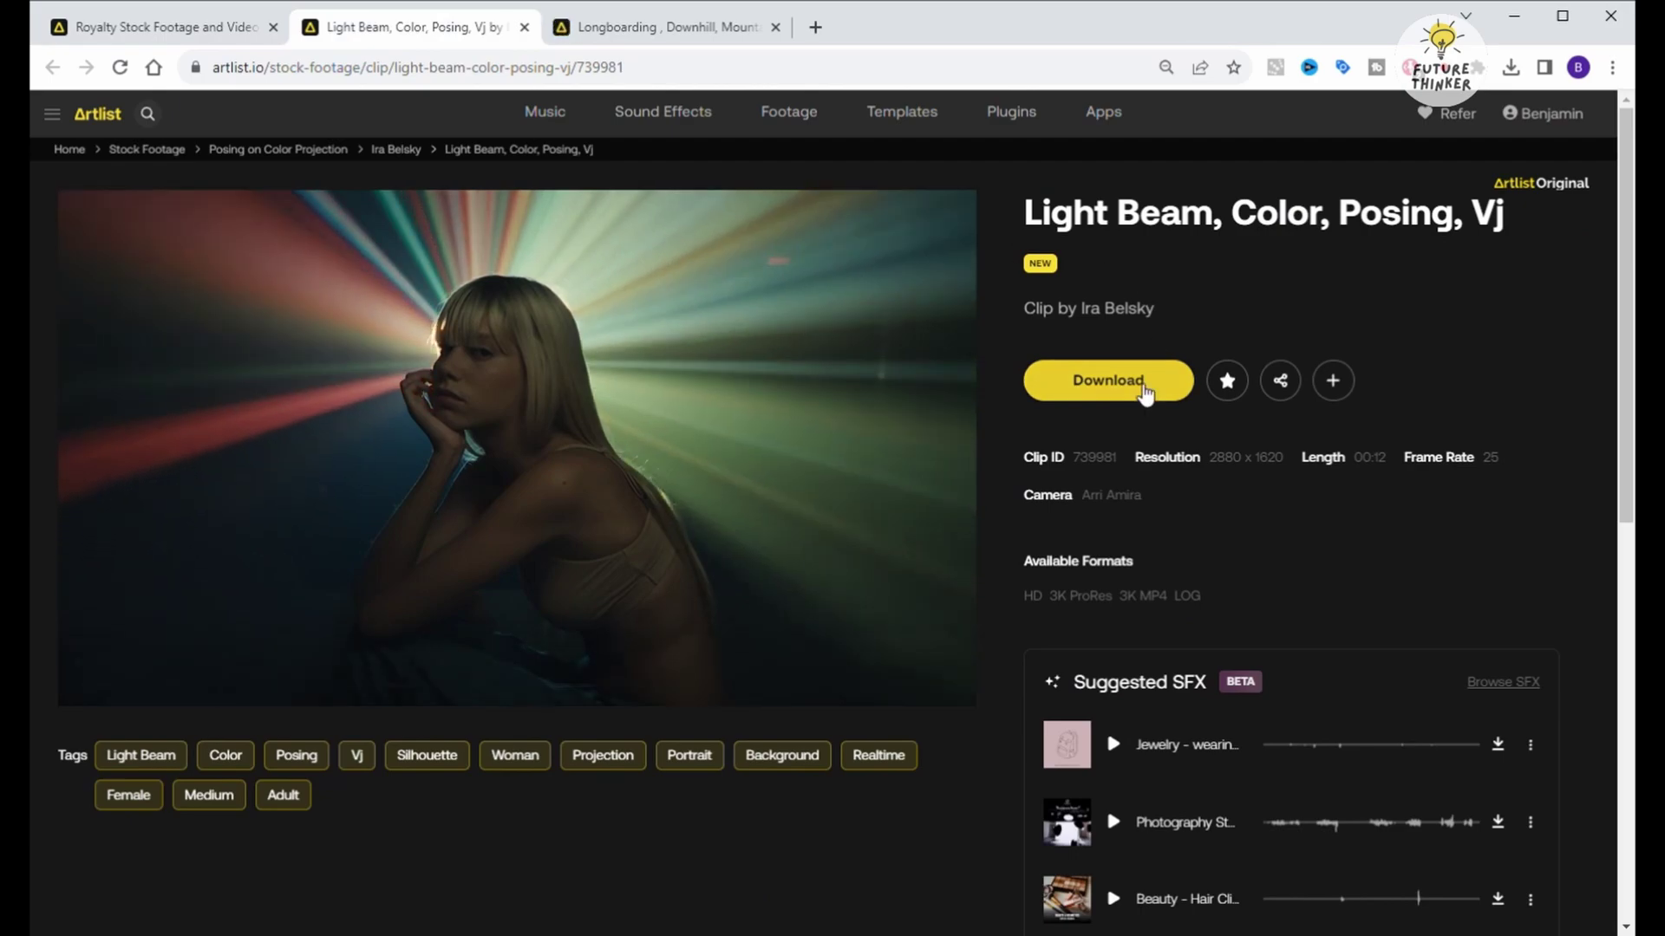
{"action": "left_click", "coordinate": [1084, 381]}
{"action": "left_click", "coordinate": [1070, 378]}
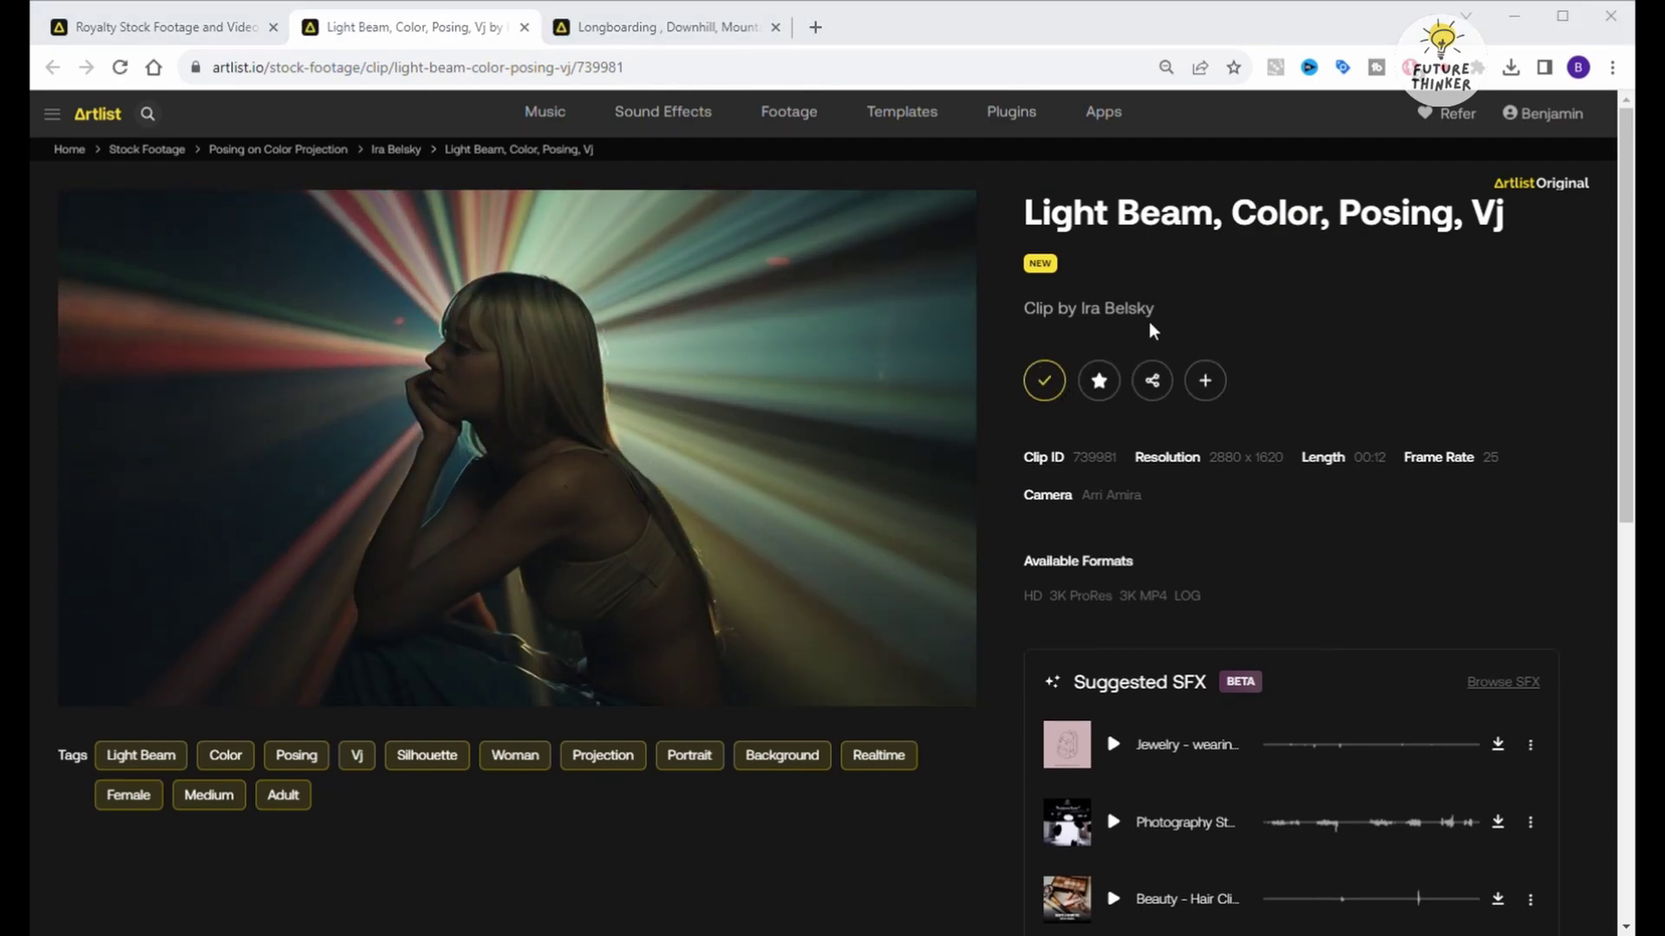
{"action": "left_click", "coordinate": [680, 35]}
{"action": "left_click", "coordinate": [1073, 380]}
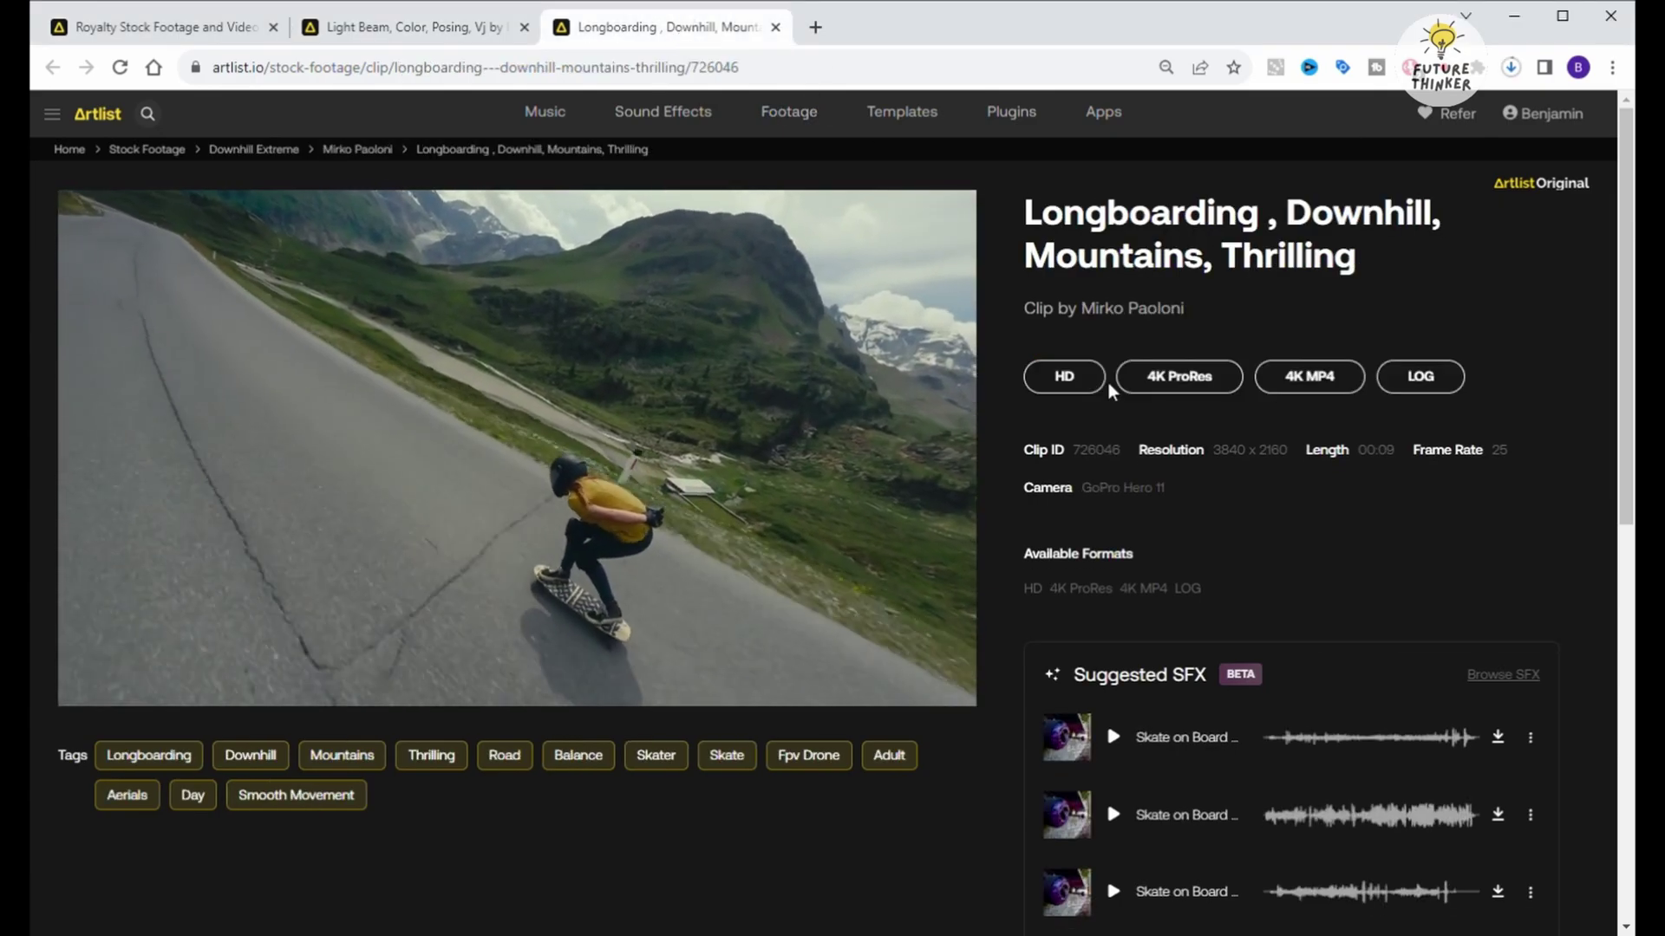
{"action": "left_click", "coordinate": [1064, 378]}
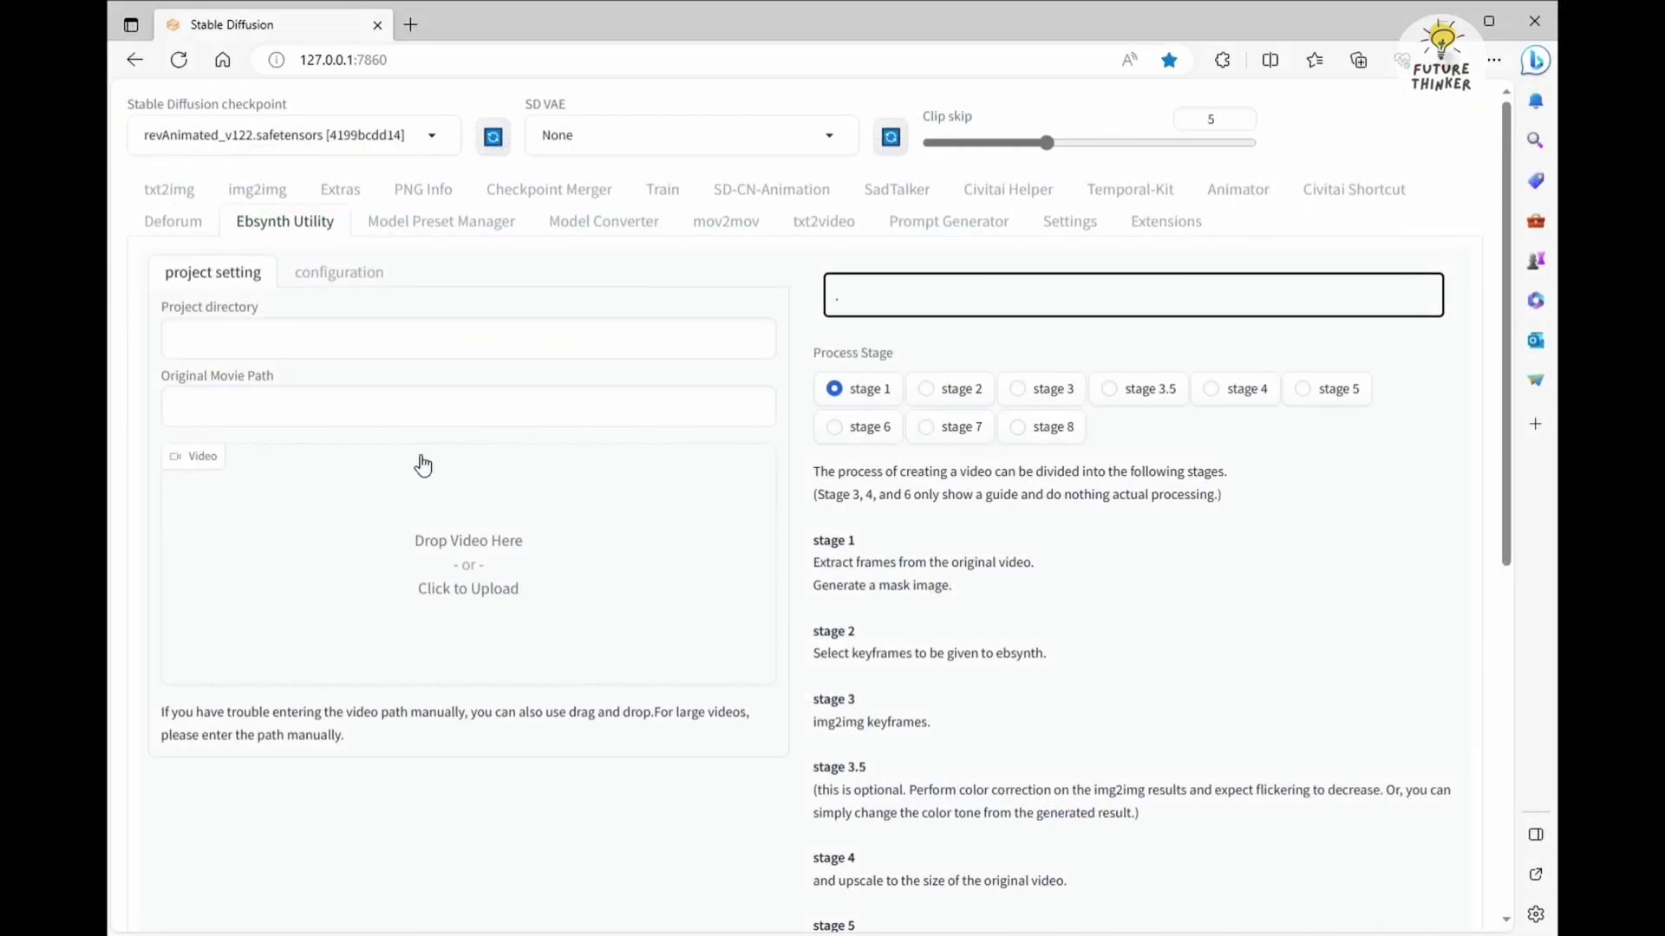
Set the project directory to the ebdemoTutorial folder and load the skateboard clip as the original movie.
{"action": "left_click", "coordinate": [369, 341]}
{"action": "type", "text": "C:\\Users\\Ben\\Desktop\\ebdemoTutorial\\demo"}
{"action": "left_click", "coordinate": [368, 414]}
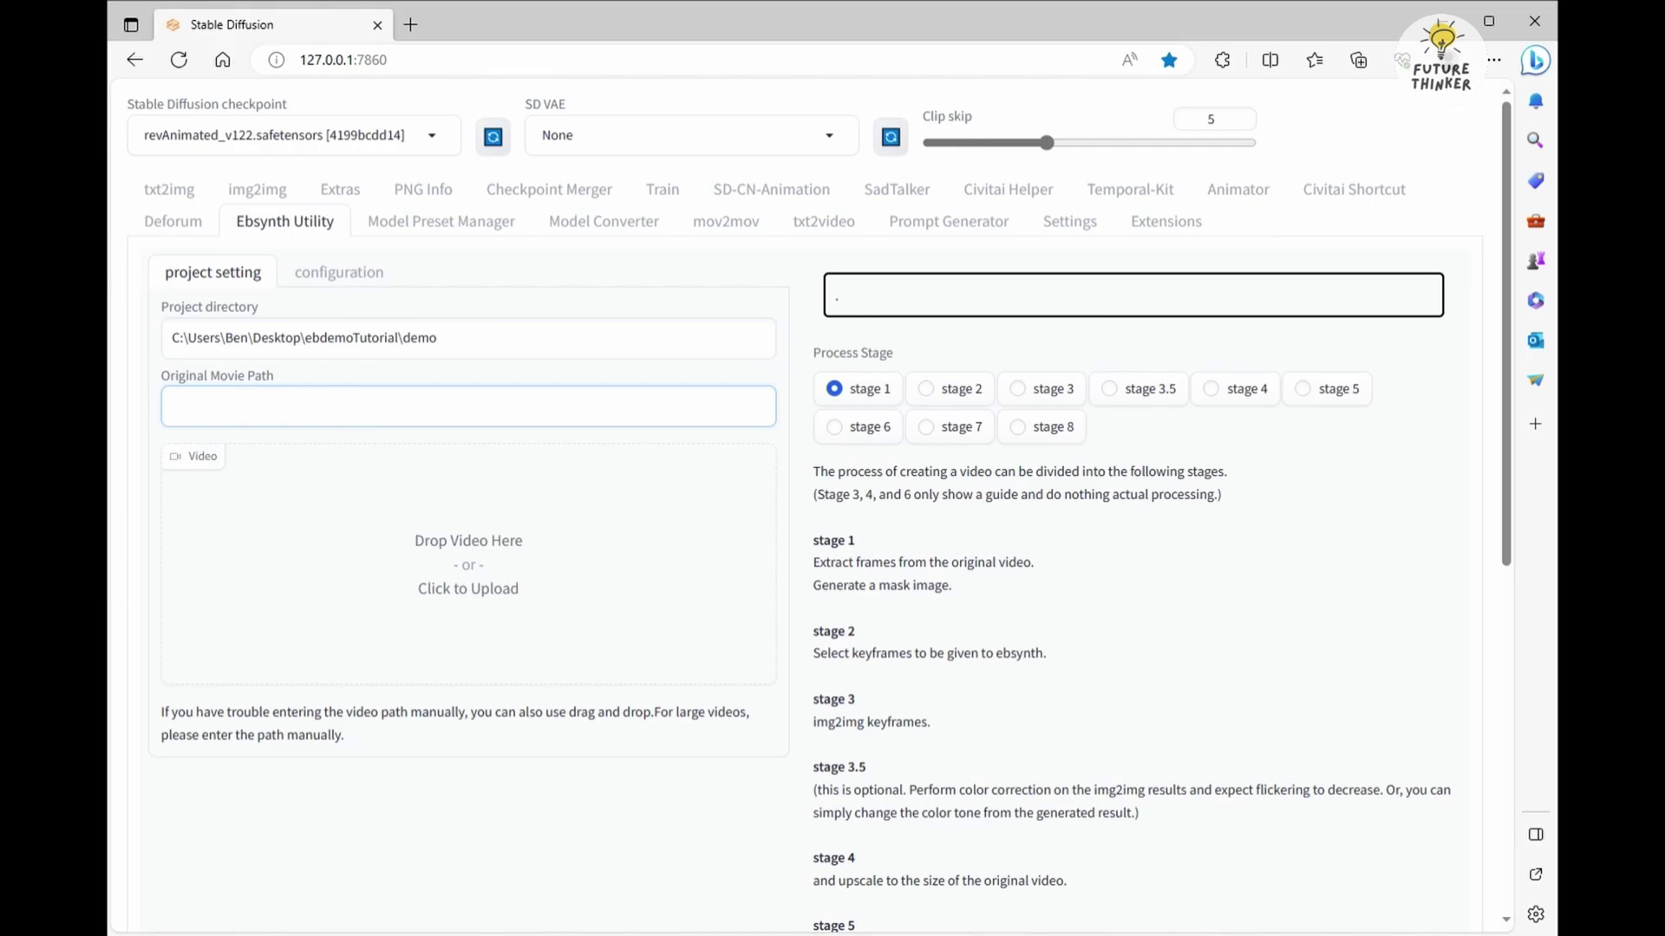
{"action": "left_click_drag", "start_coordinate": [1558, 572], "coordinate": [762, 580]}
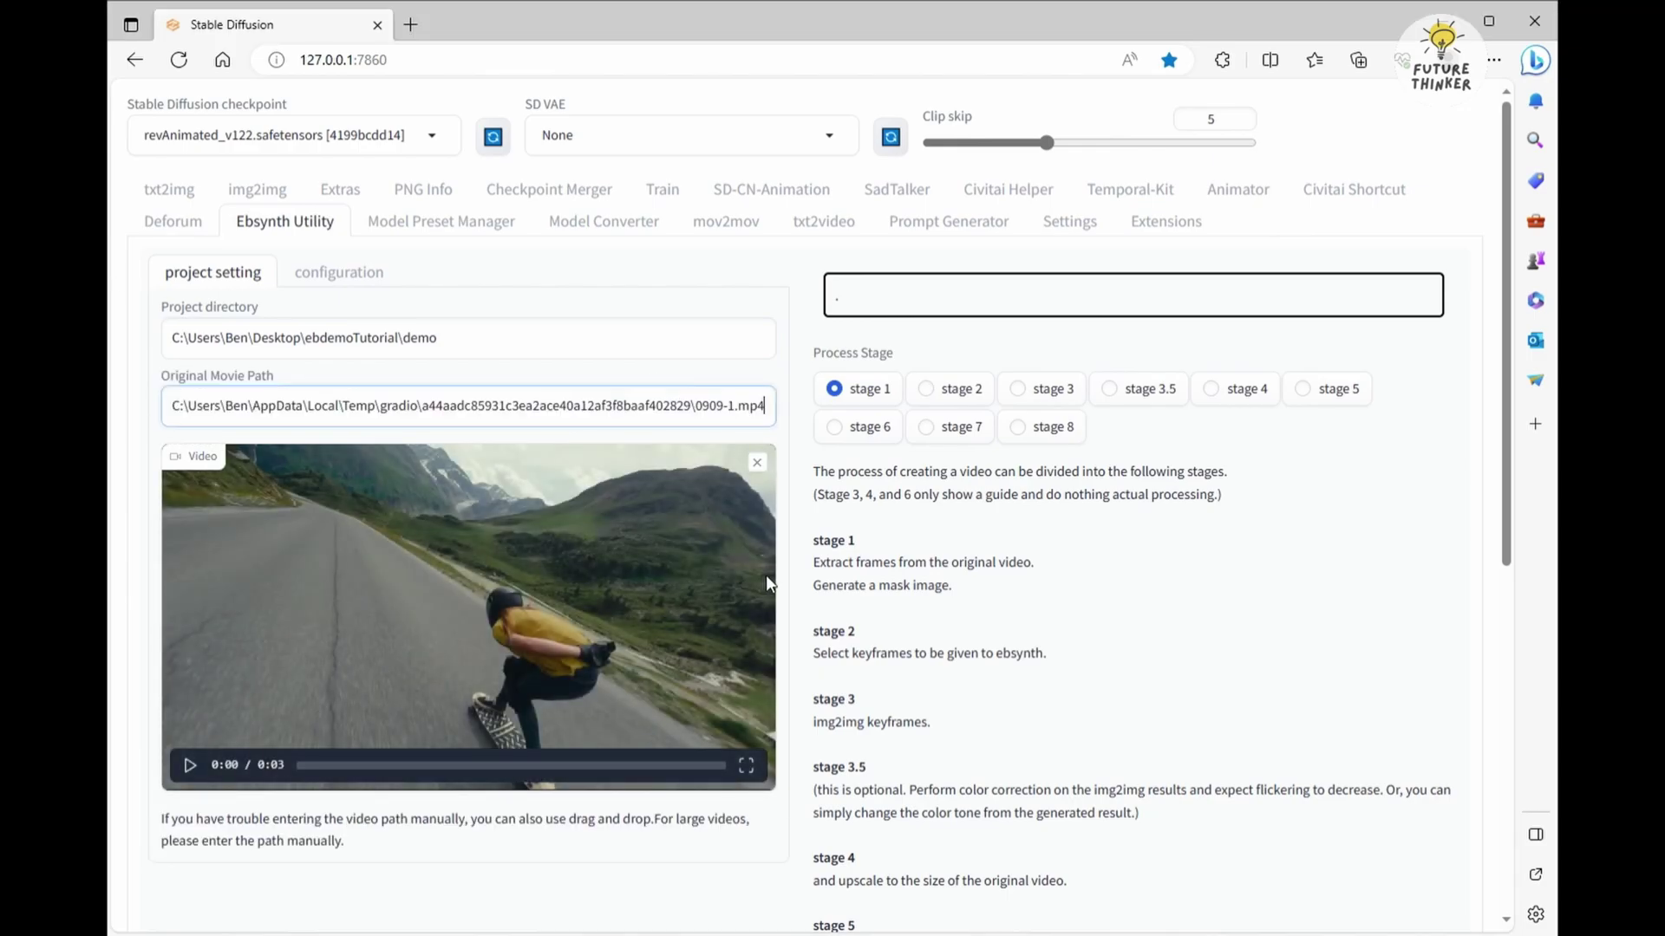
{"action": "left_click", "coordinate": [187, 768]}
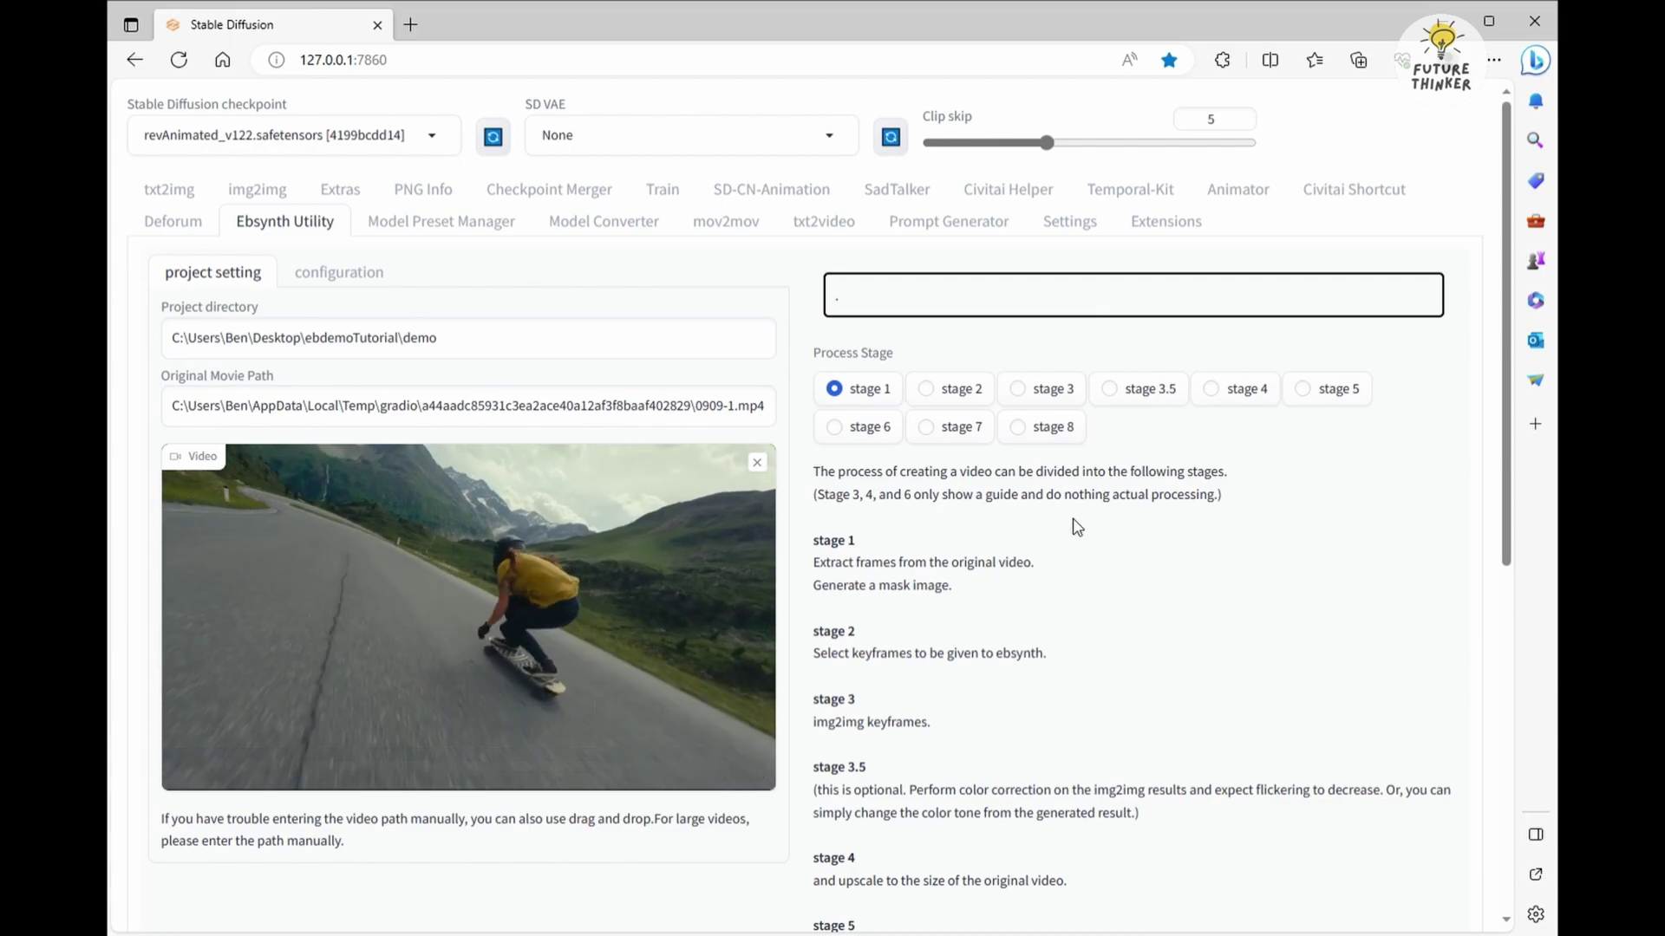
Run stage 1 and check the report of extracted frames and created masks.
{"action": "scroll", "coordinate": [1149, 574], "scroll_direction": "down", "scroll_amount": 4}
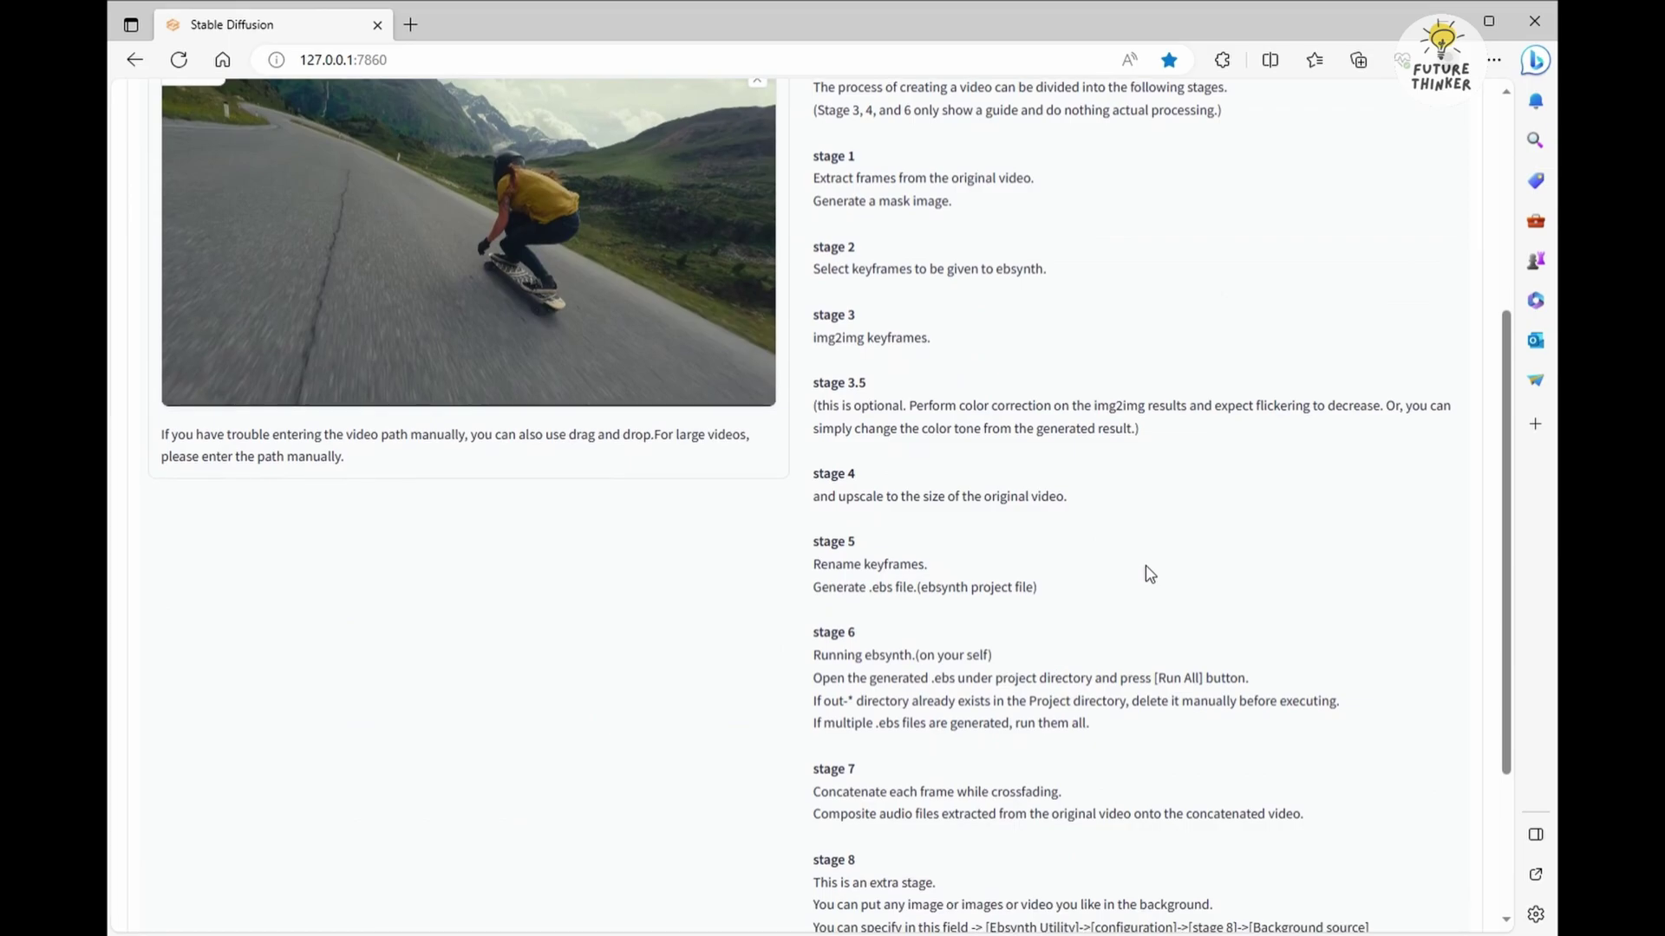
{"action": "scroll", "coordinate": [1149, 574], "scroll_direction": "down", "scroll_amount": 3}
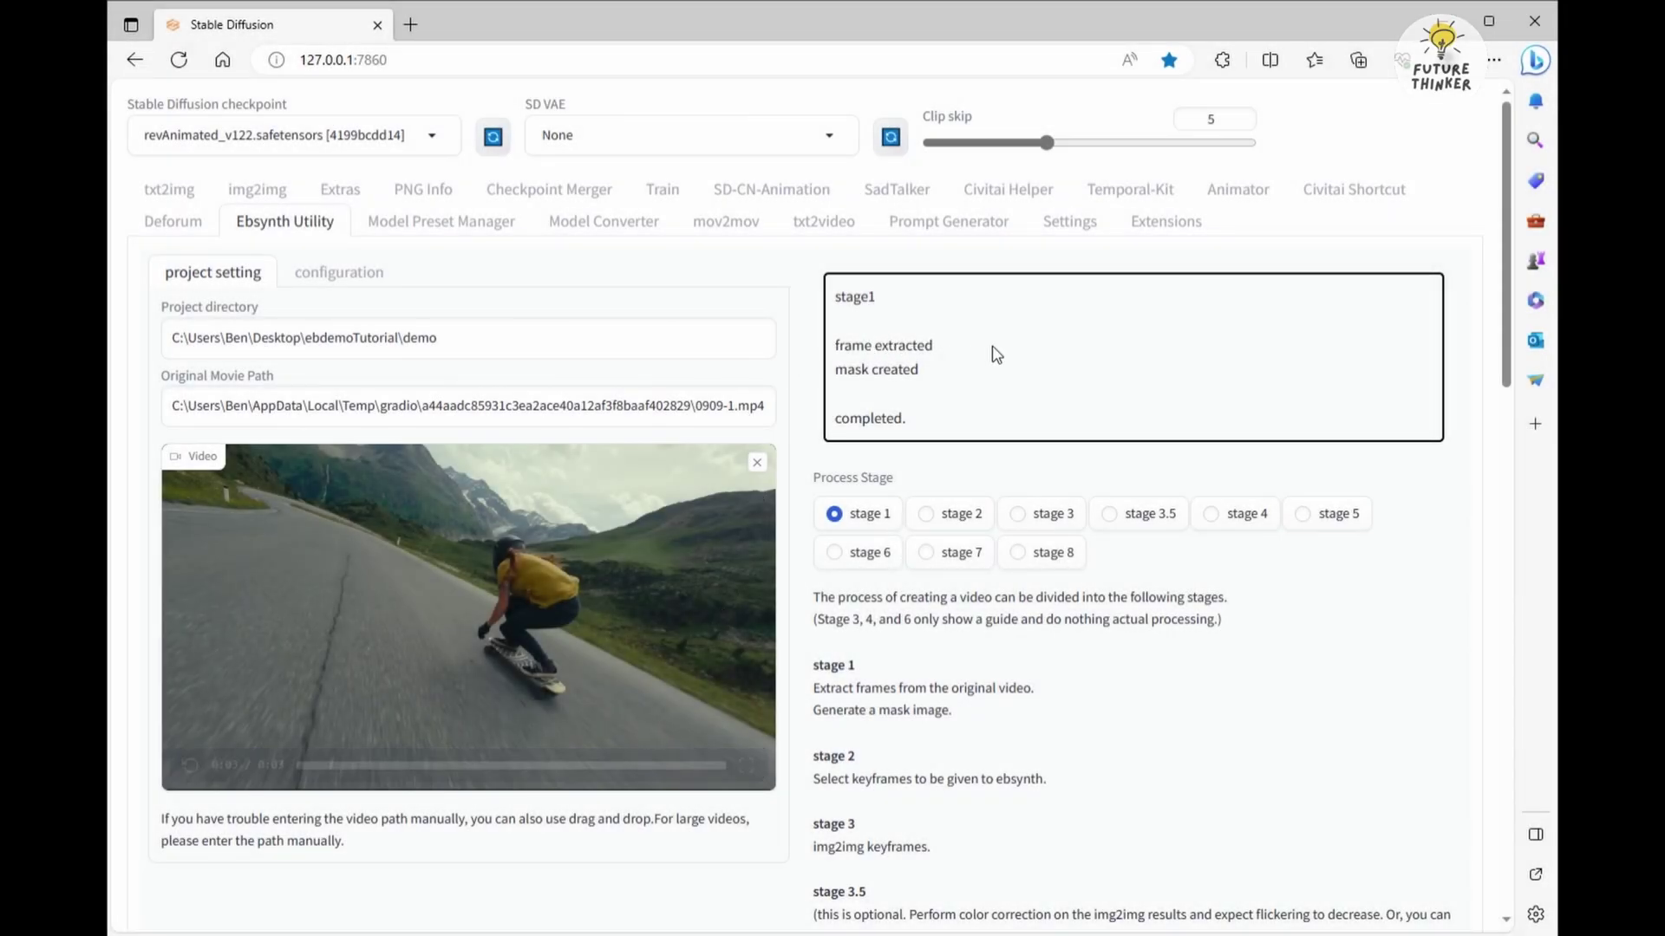
{"action": "left_click_drag", "start_coordinate": [922, 419], "coordinate": [832, 297]}
Choose stage 2 and review its keyframe gap settings in the configuration.
{"action": "left_click", "coordinate": [1125, 446]}
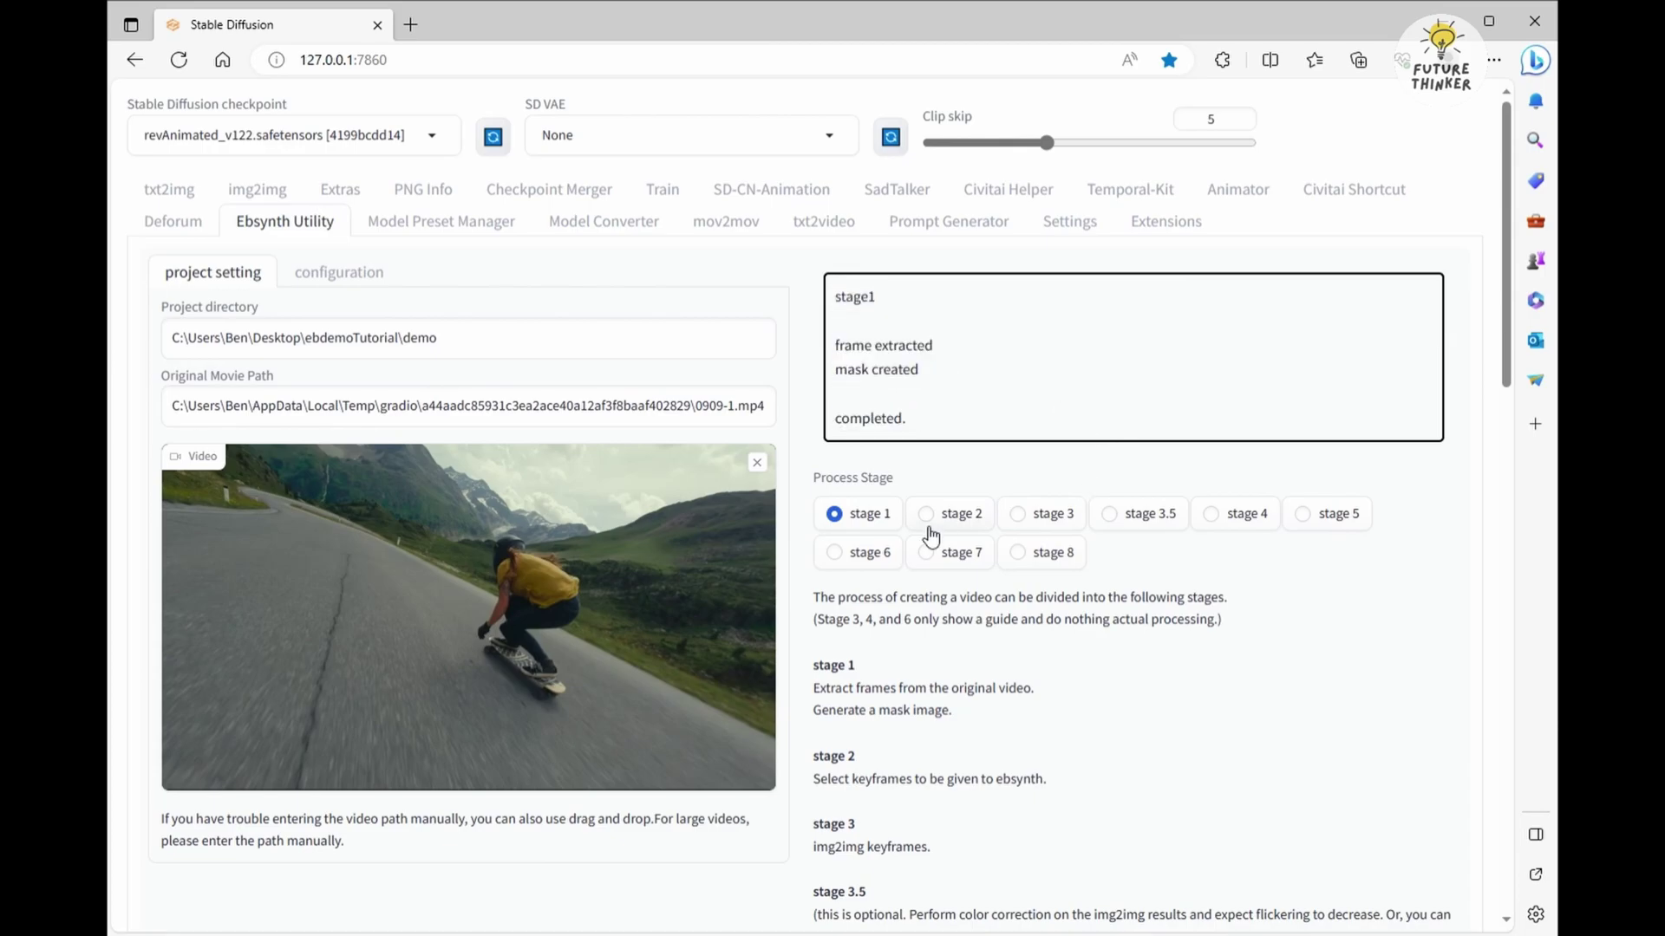
{"action": "left_click", "coordinate": [926, 513]}
{"action": "left_click", "coordinate": [359, 273]}
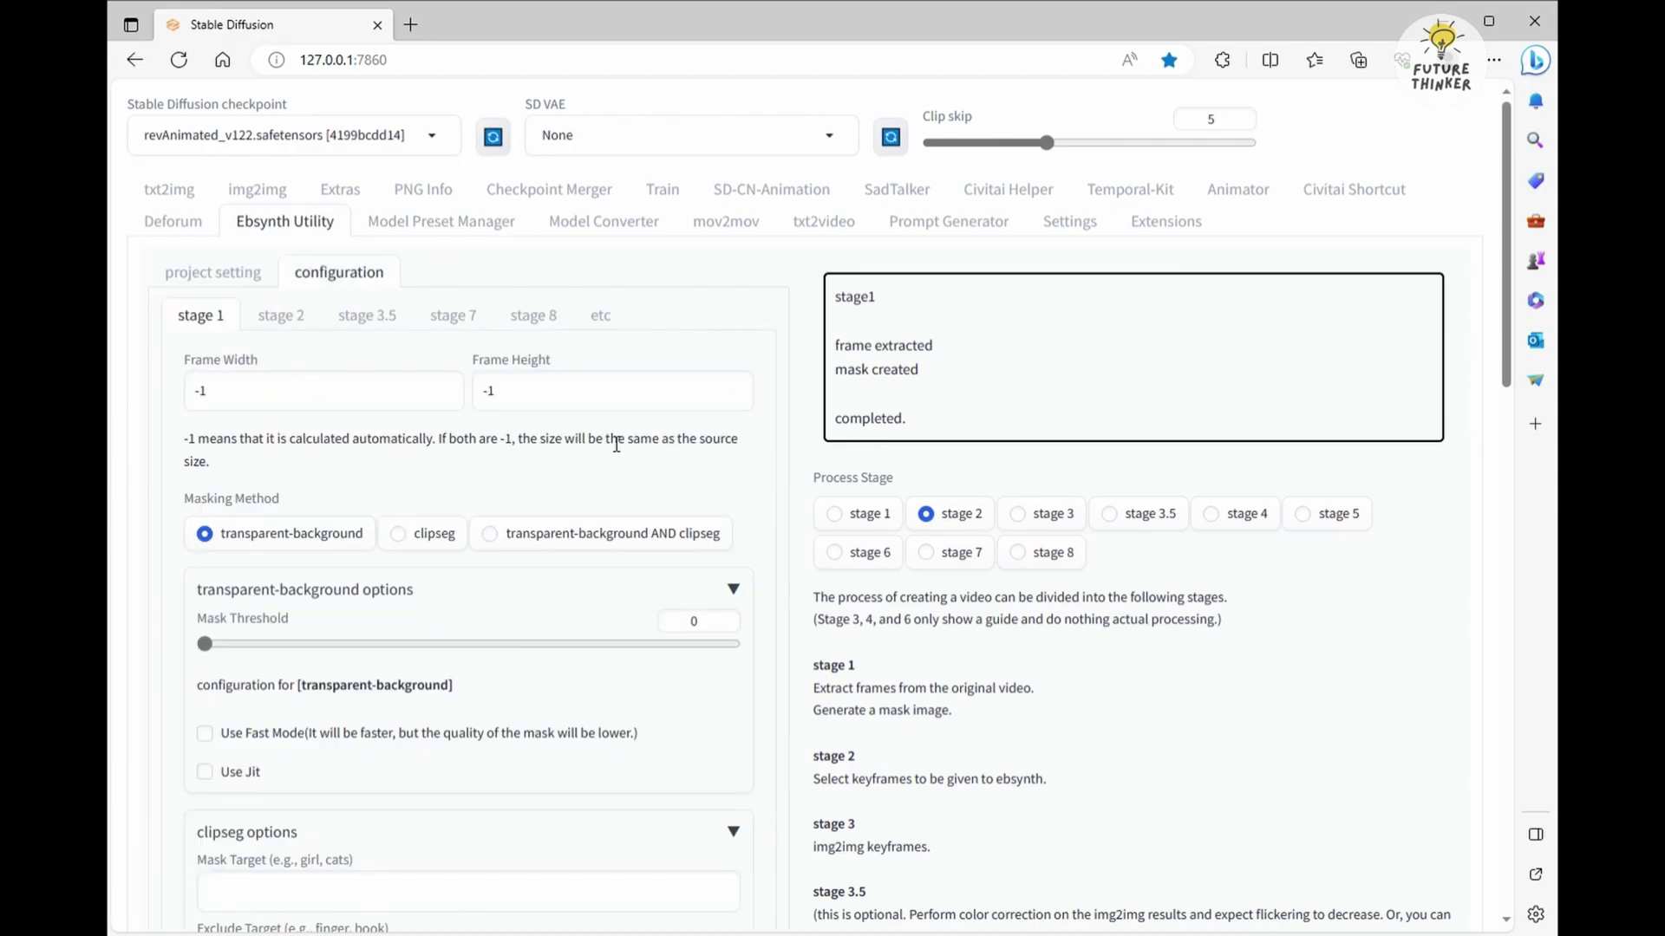
{"action": "left_click", "coordinate": [295, 318]}
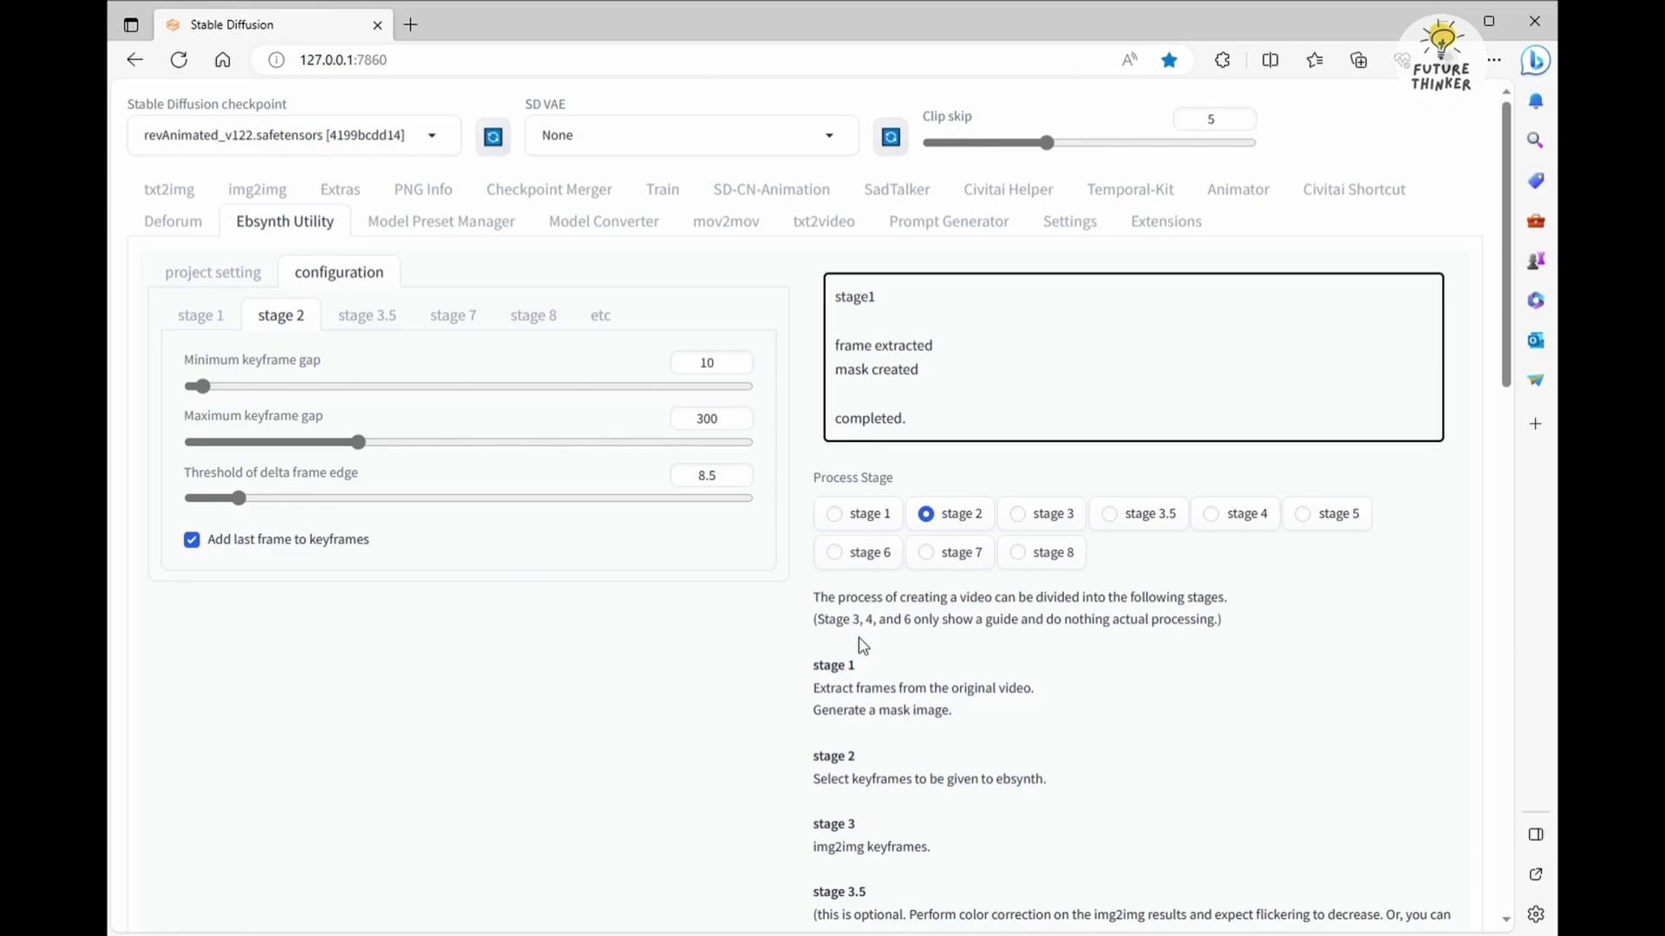
Run stage 2 and review the log listing keyframes 1, 20, 40, 71, 110, 167, 180.
{"action": "scroll", "coordinate": [867, 650], "scroll_direction": "down", "scroll_amount": 3}
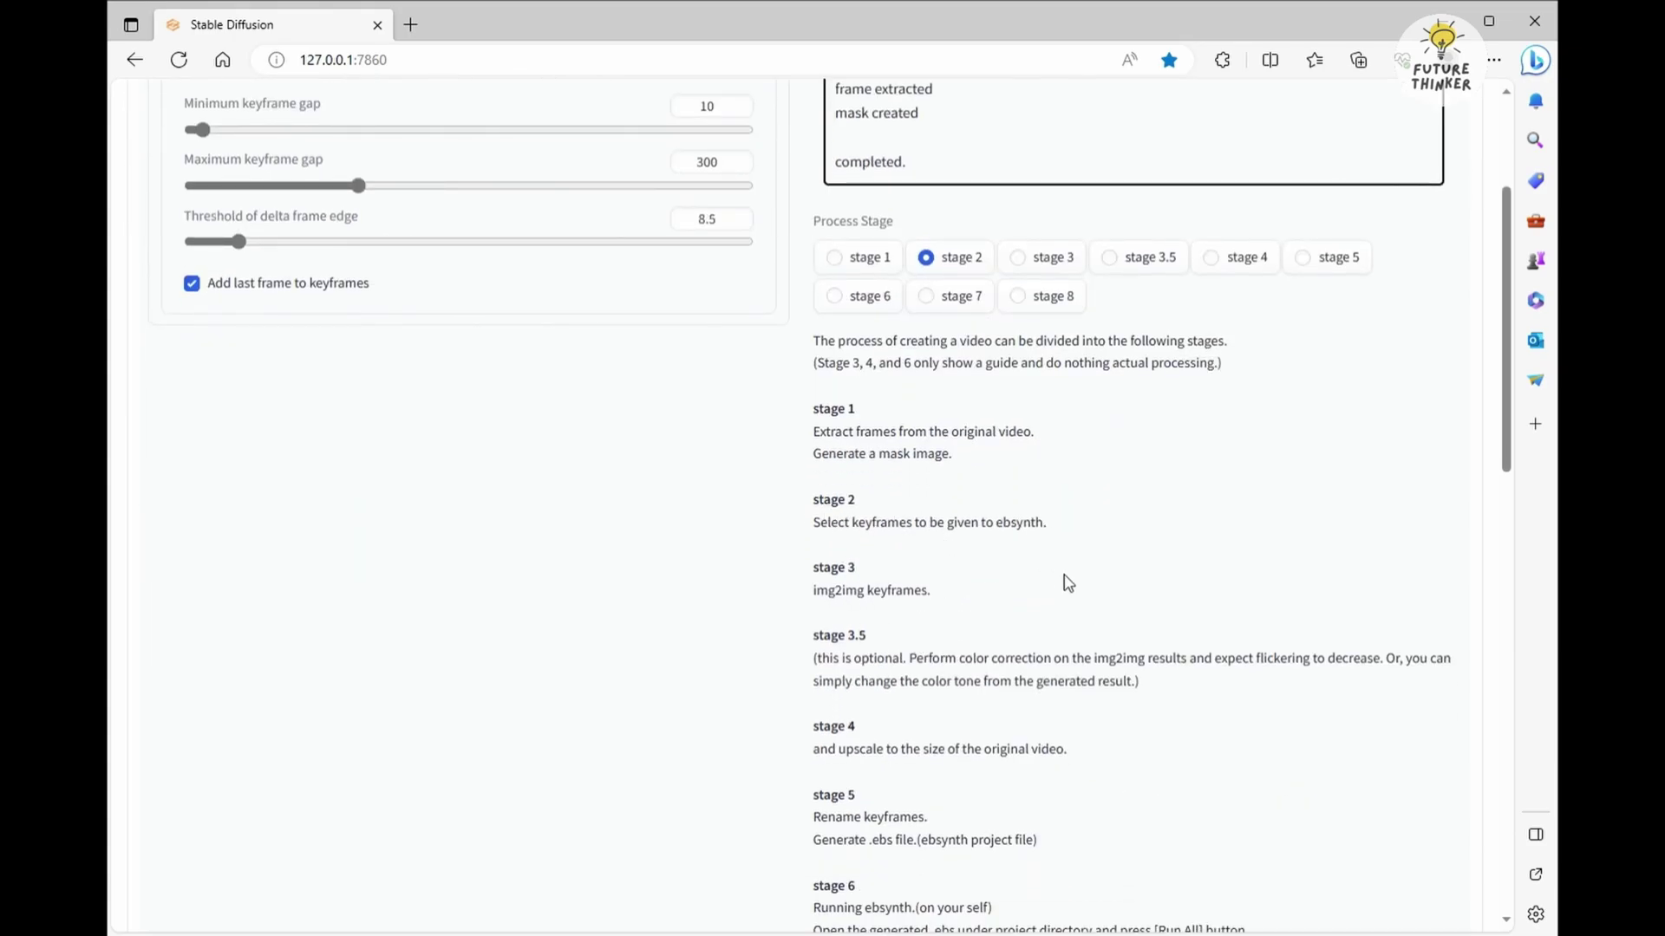
{"action": "scroll", "coordinate": [1068, 583], "scroll_direction": "down", "scroll_amount": 9}
{"action": "left_click", "coordinate": [1076, 552]}
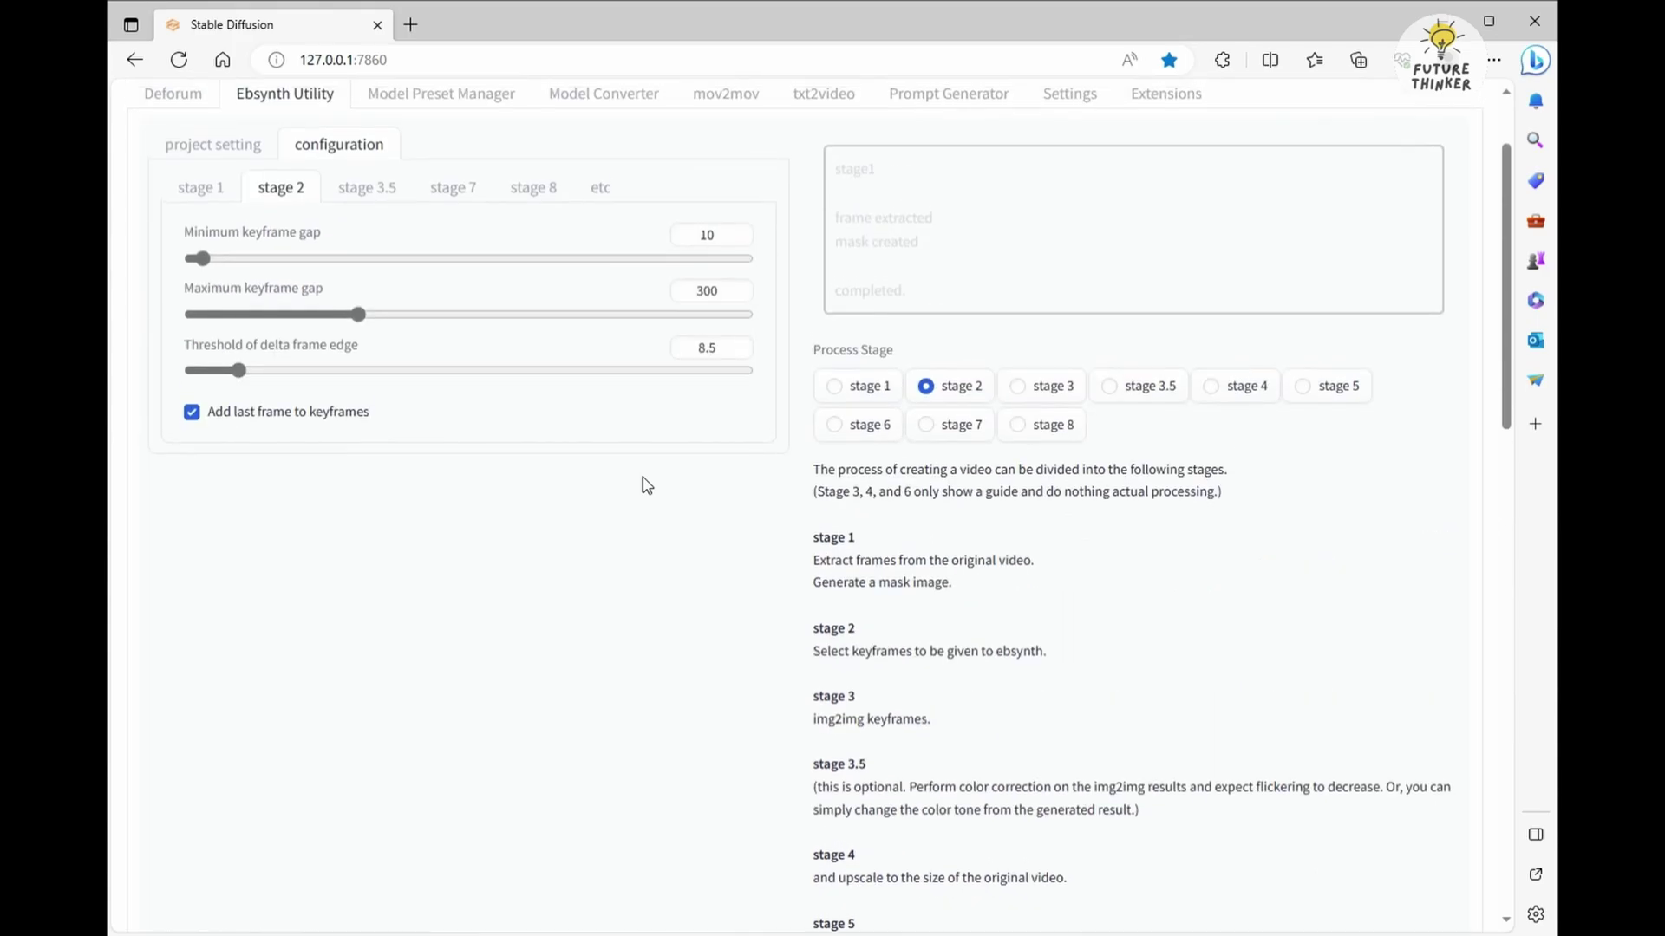
{"action": "left_click_drag", "start_coordinate": [838, 172], "coordinate": [1189, 613]}
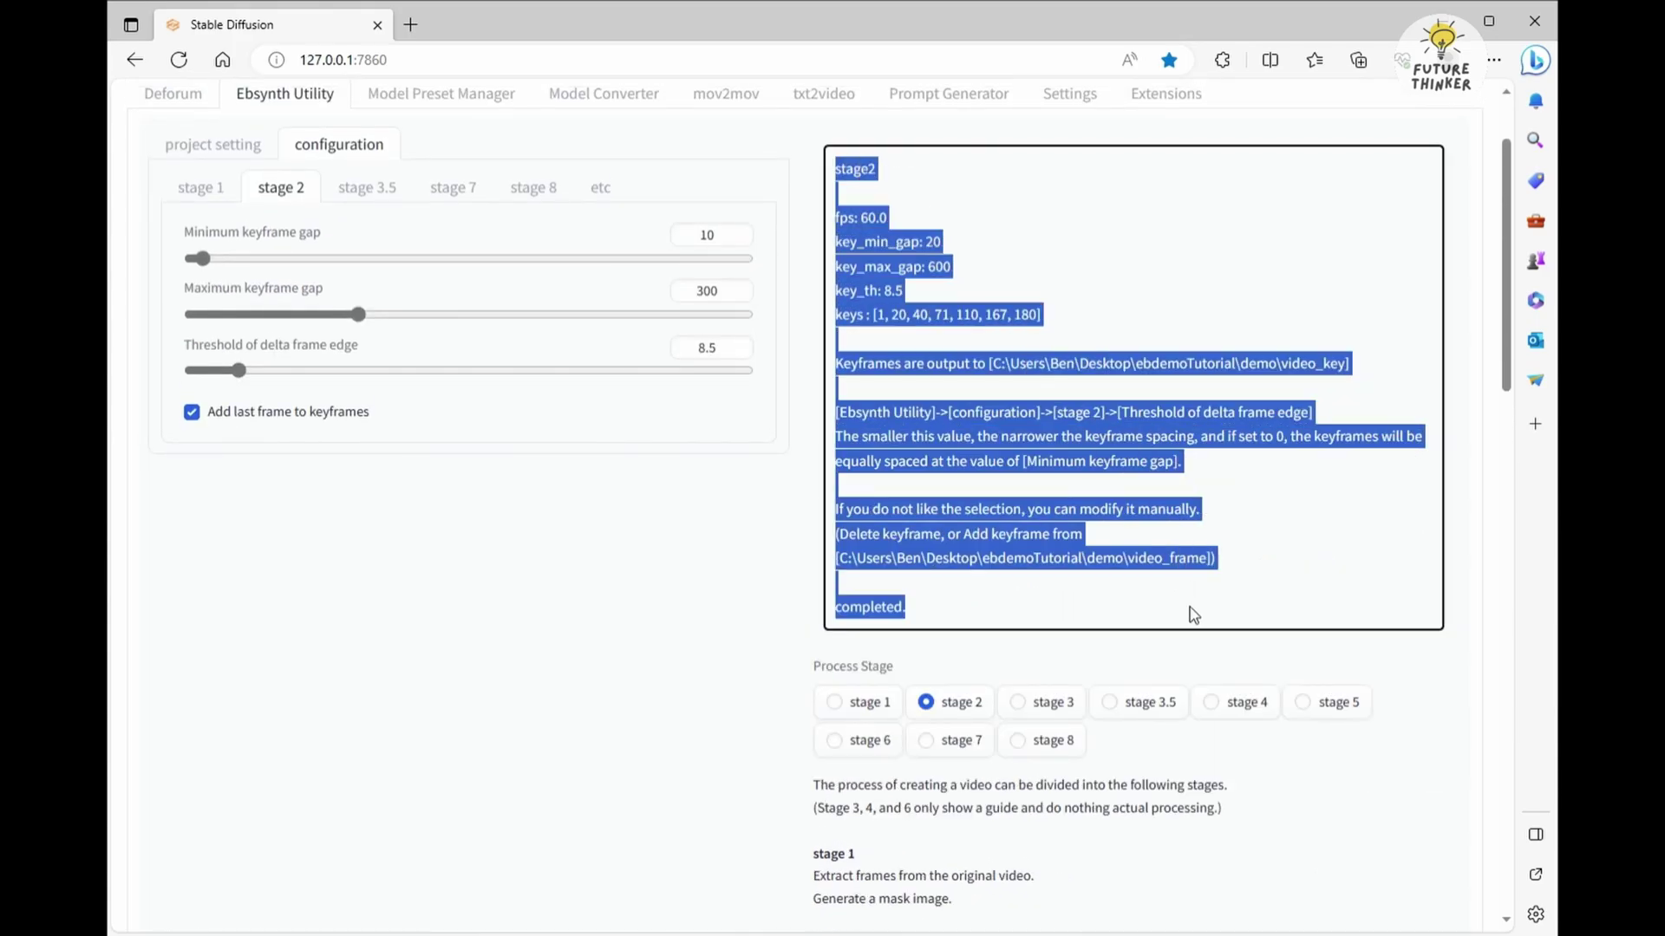
{"action": "left_click", "coordinate": [944, 601]}
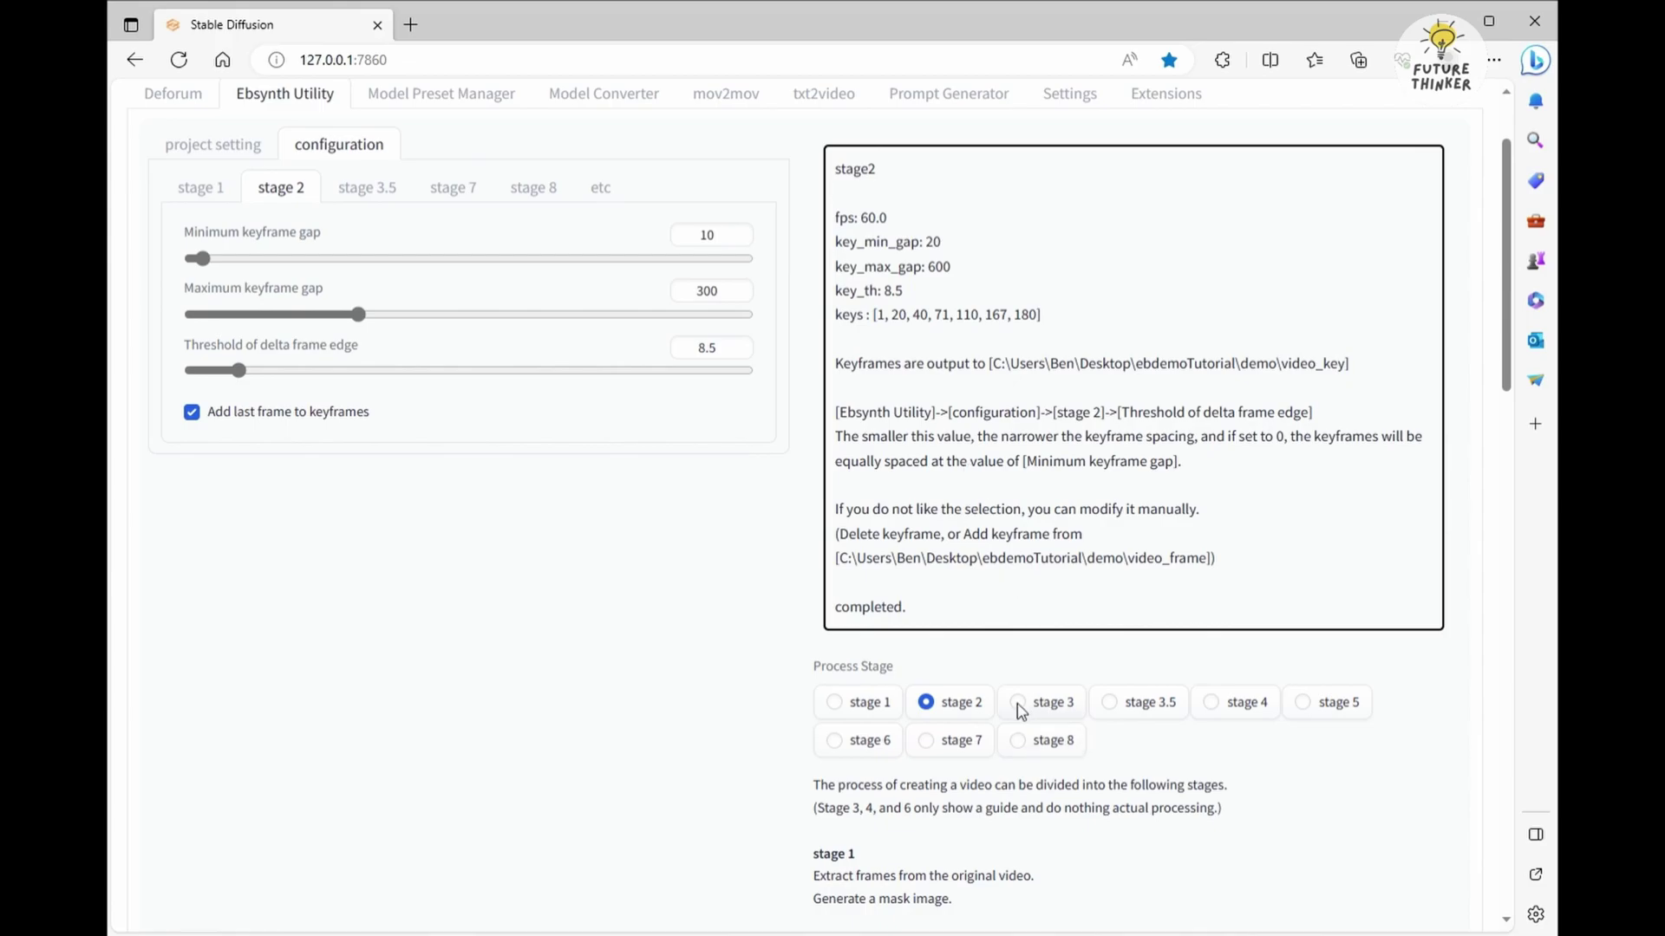
Choose stage 3 and run it to produce the img2img guide.
{"action": "scroll", "coordinate": [1020, 711], "scroll_direction": "down", "scroll_amount": 5}
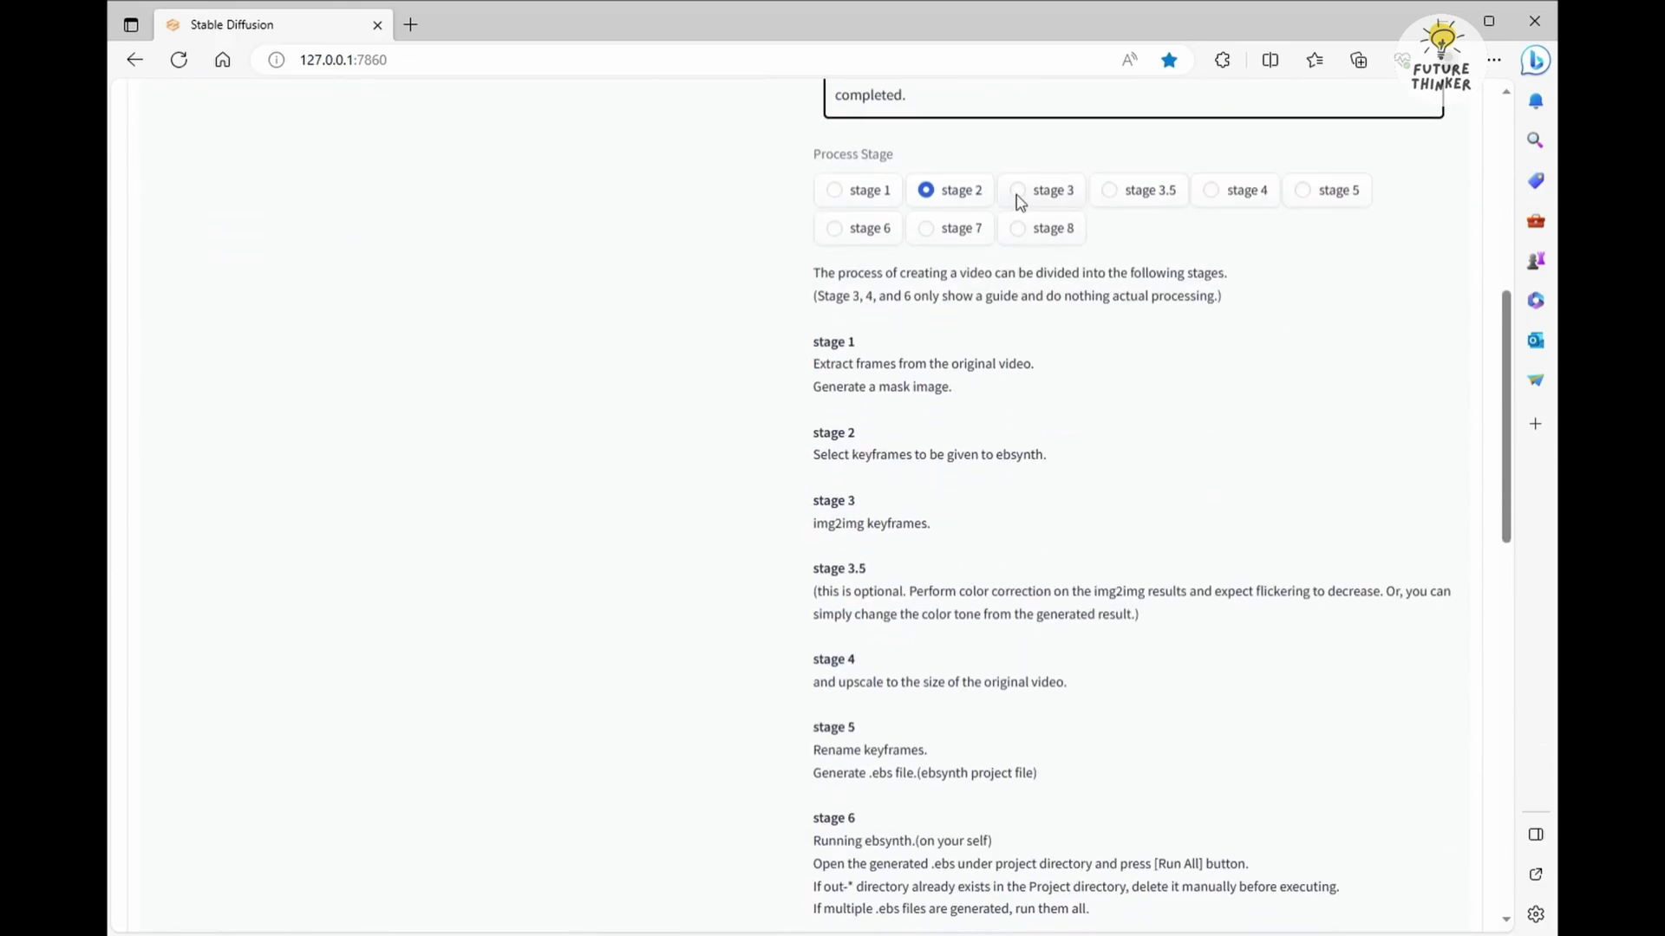
{"action": "left_click", "coordinate": [1021, 200]}
{"action": "scroll", "coordinate": [1076, 603], "scroll_direction": "up", "scroll_amount": 4}
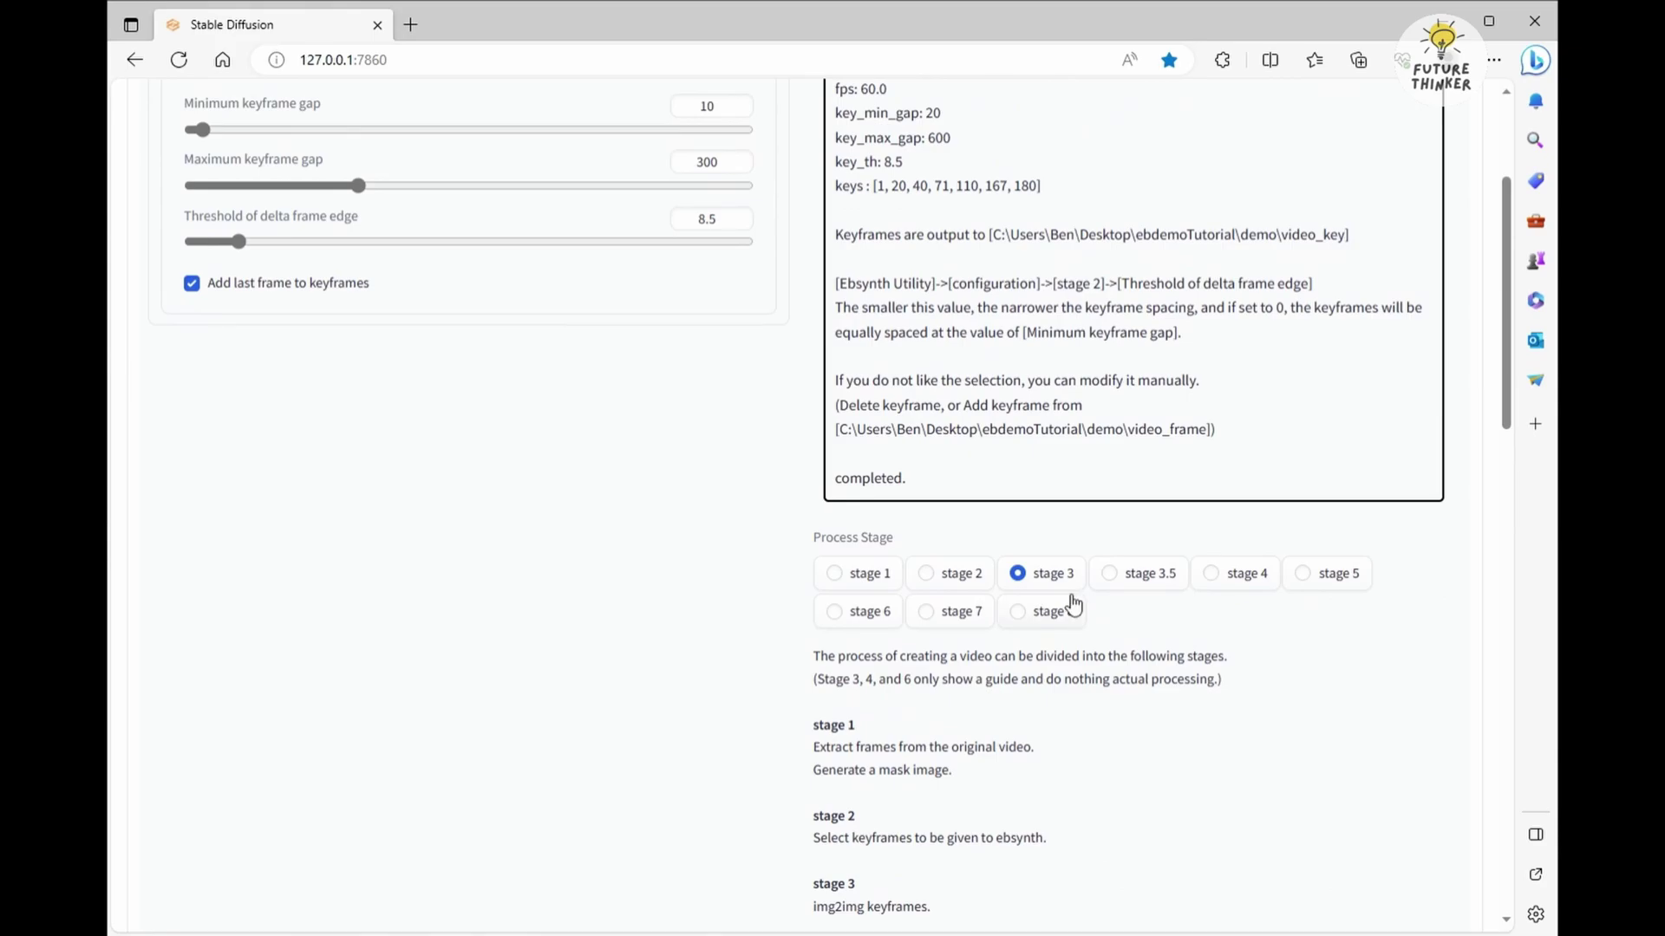
{"action": "scroll", "coordinate": [1075, 604], "scroll_direction": "down", "scroll_amount": 10}
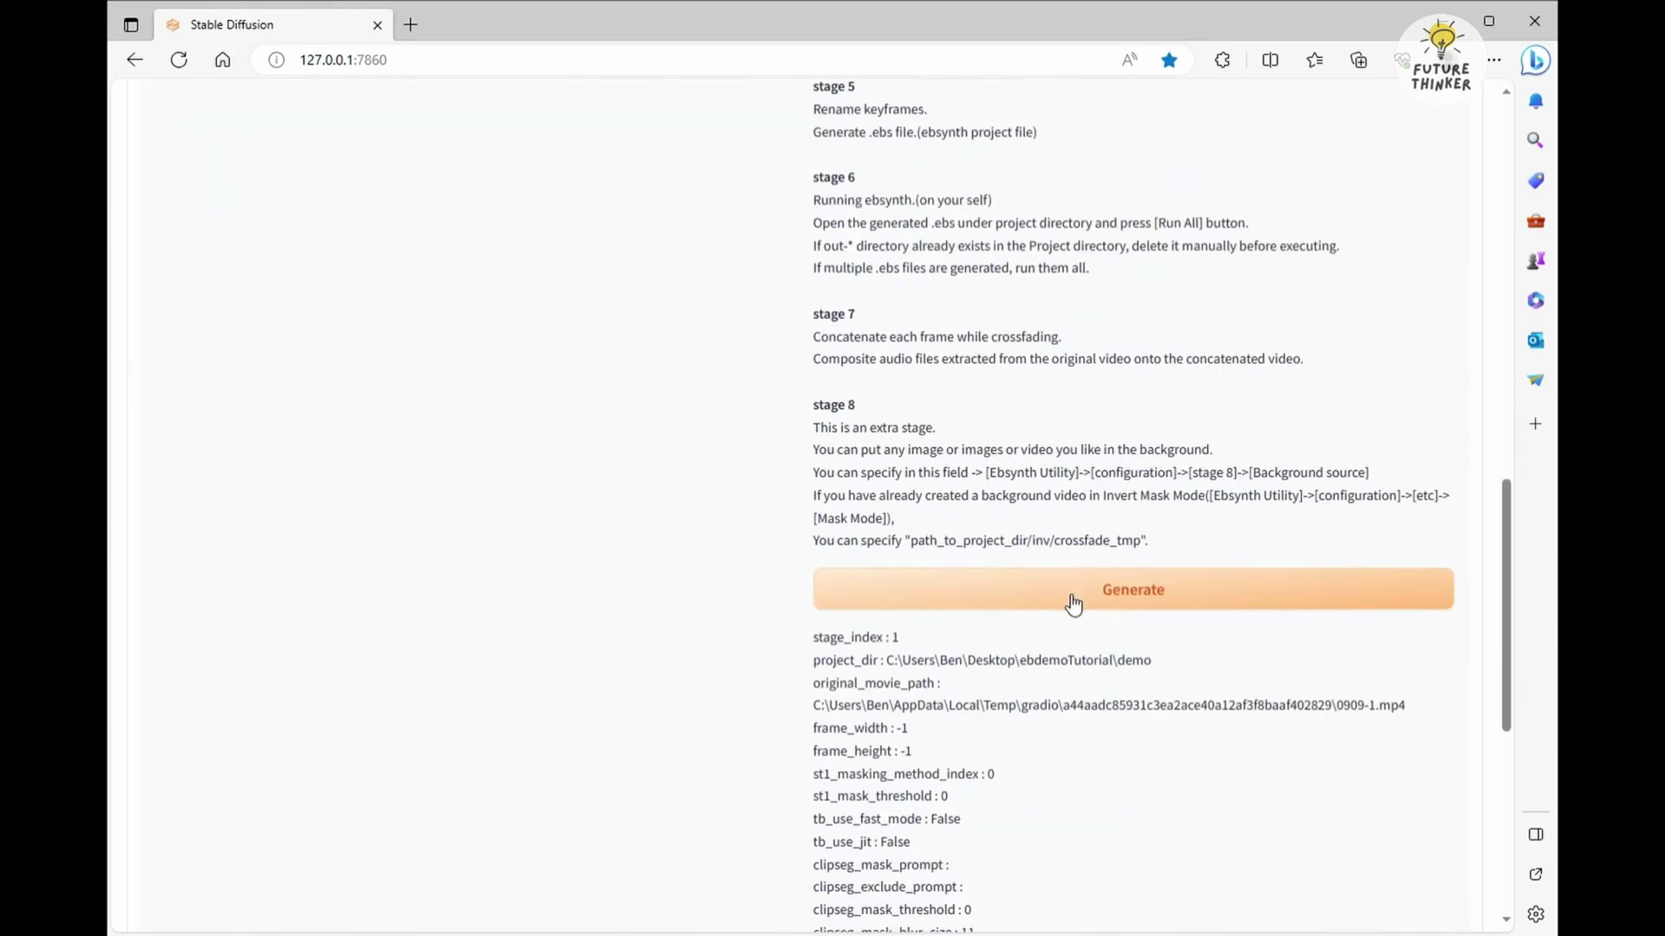
{"action": "left_click", "coordinate": [1076, 604]}
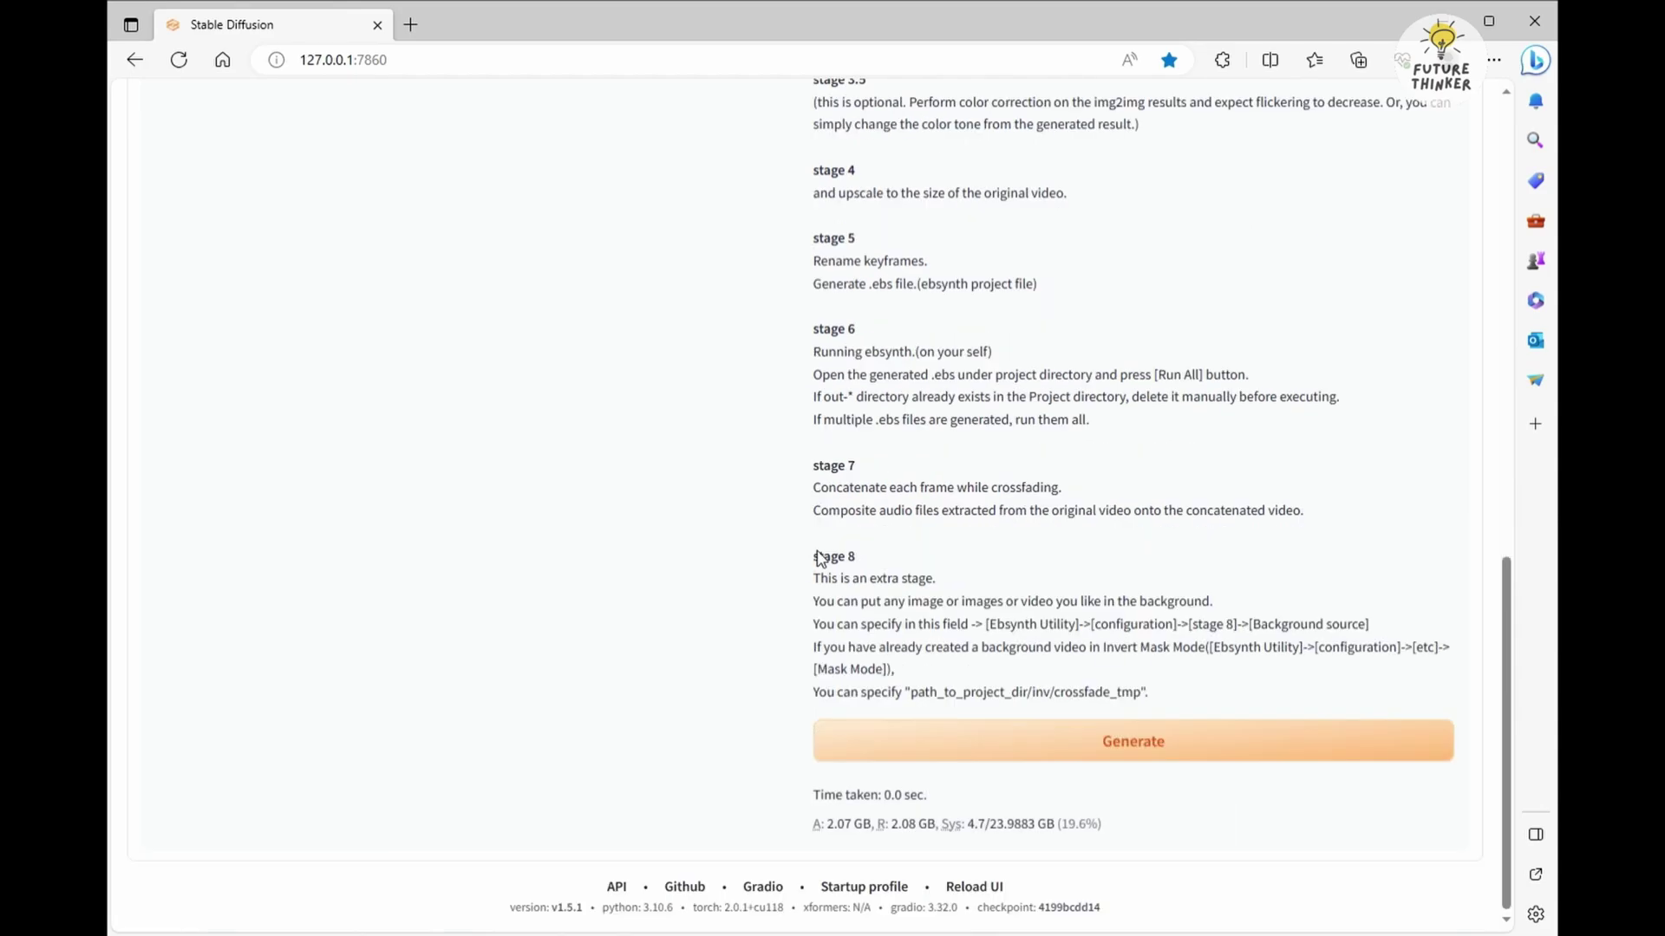
Read the stage 3 guide, noting the recommended width 960 and height 512.
{"action": "scroll", "coordinate": [824, 562], "scroll_direction": "up", "scroll_amount": 5}
{"action": "scroll", "coordinate": [841, 561], "scroll_direction": "up", "scroll_amount": 5}
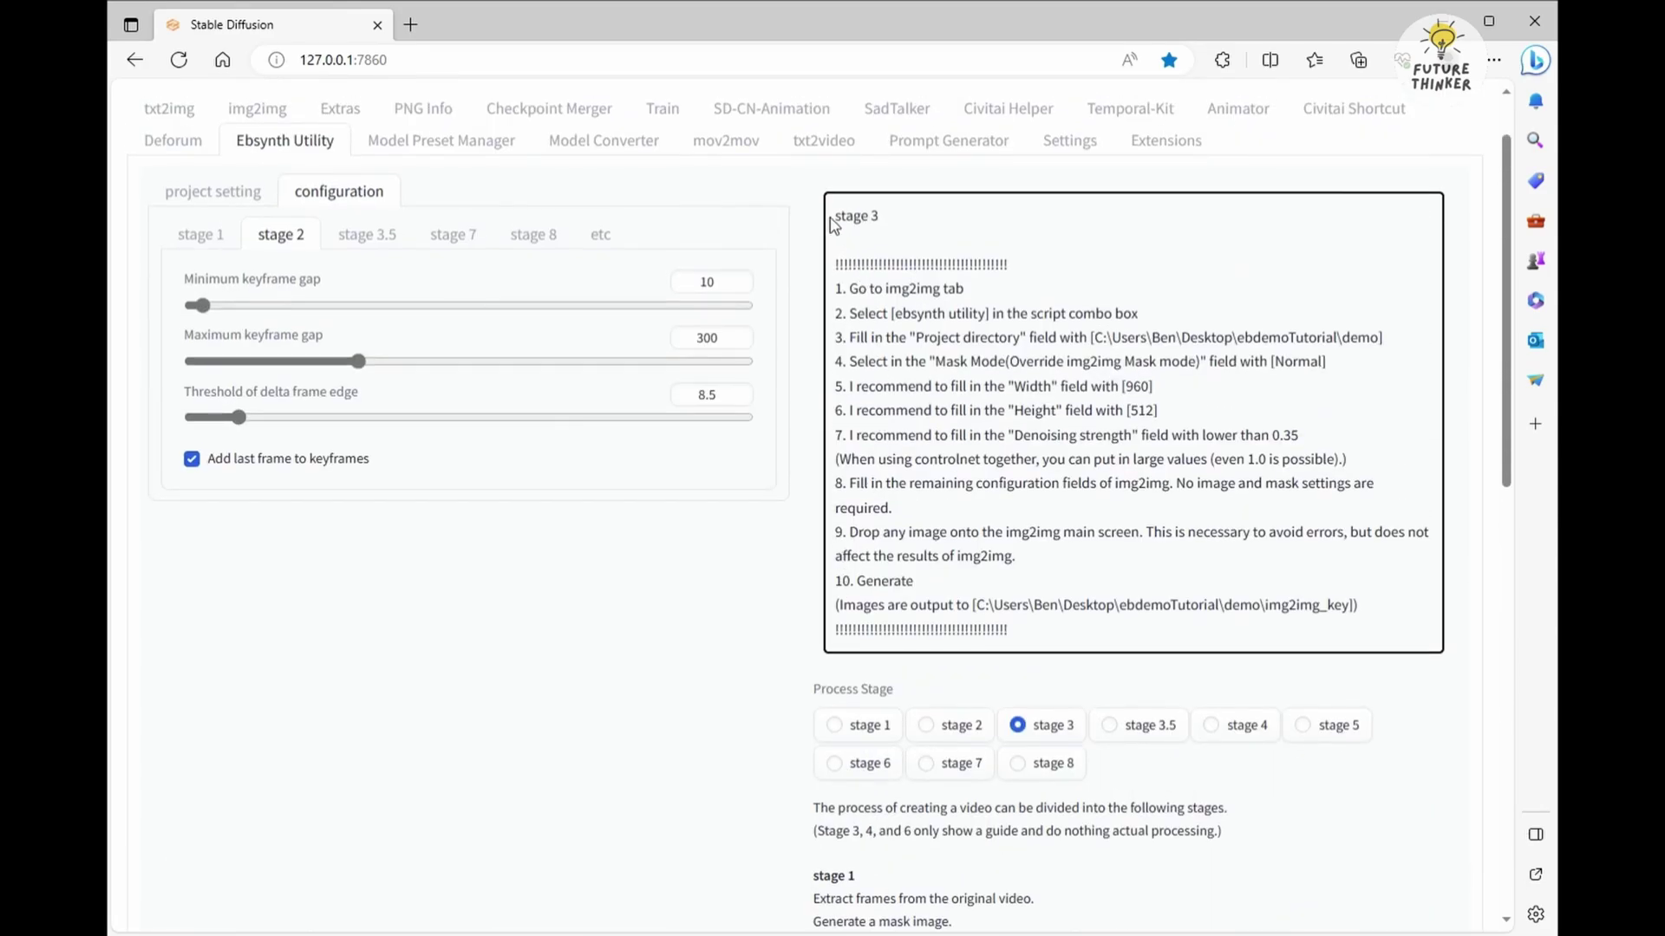
{"action": "left_click_drag", "start_coordinate": [838, 223], "coordinate": [1090, 638]}
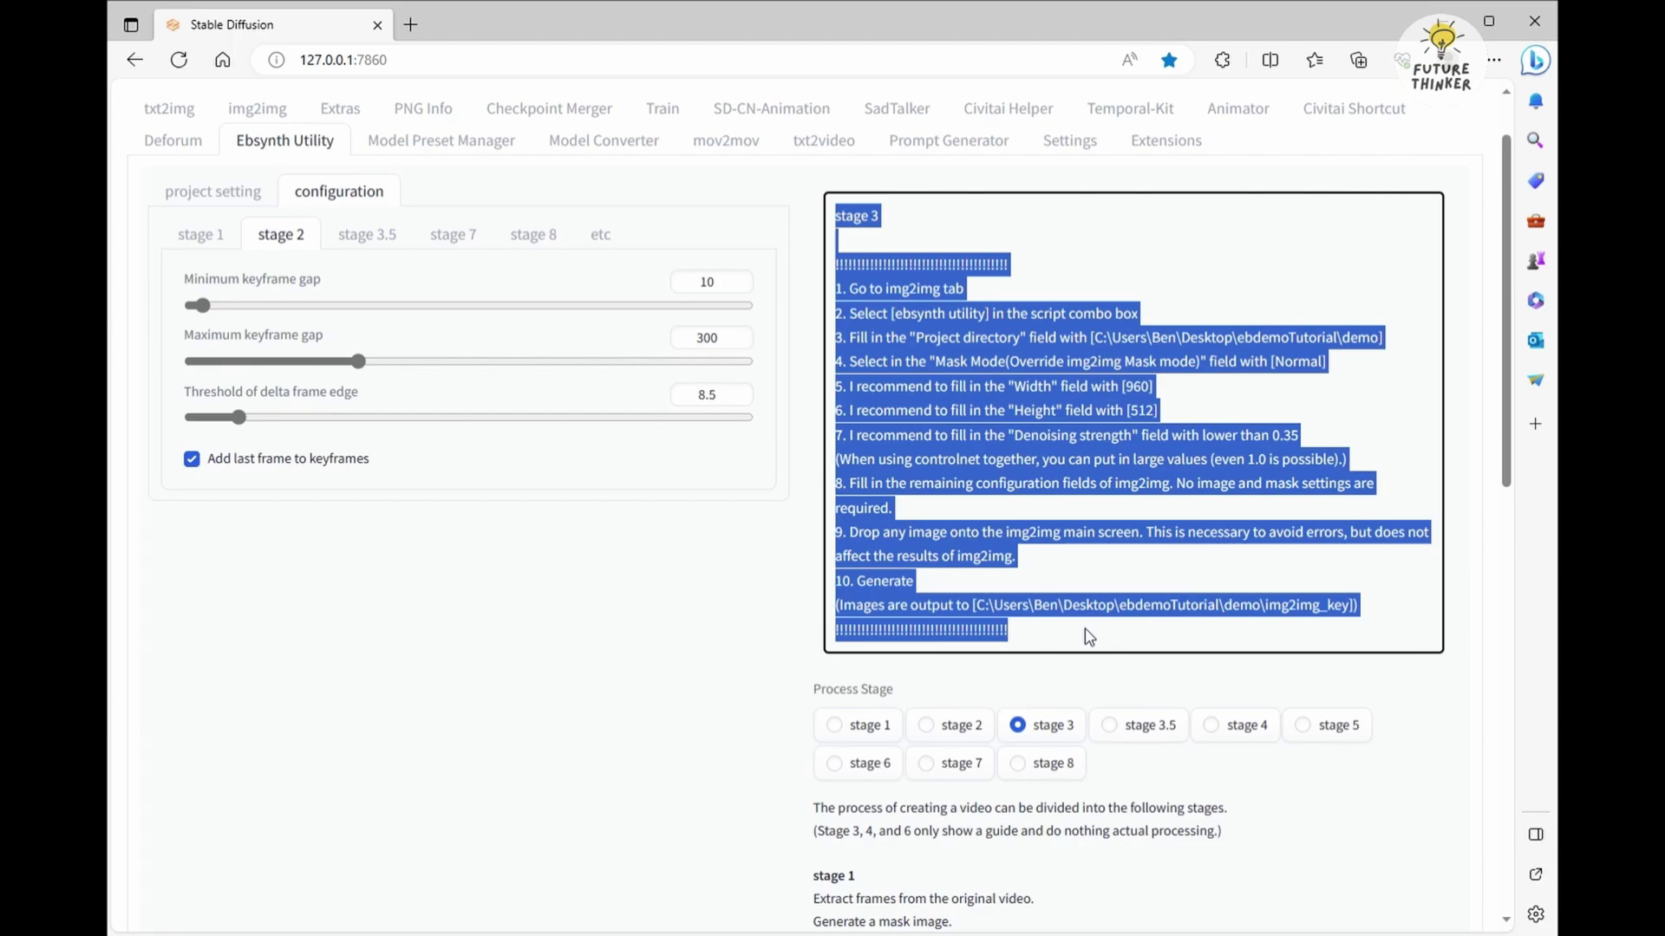
{"action": "left_click", "coordinate": [1060, 645]}
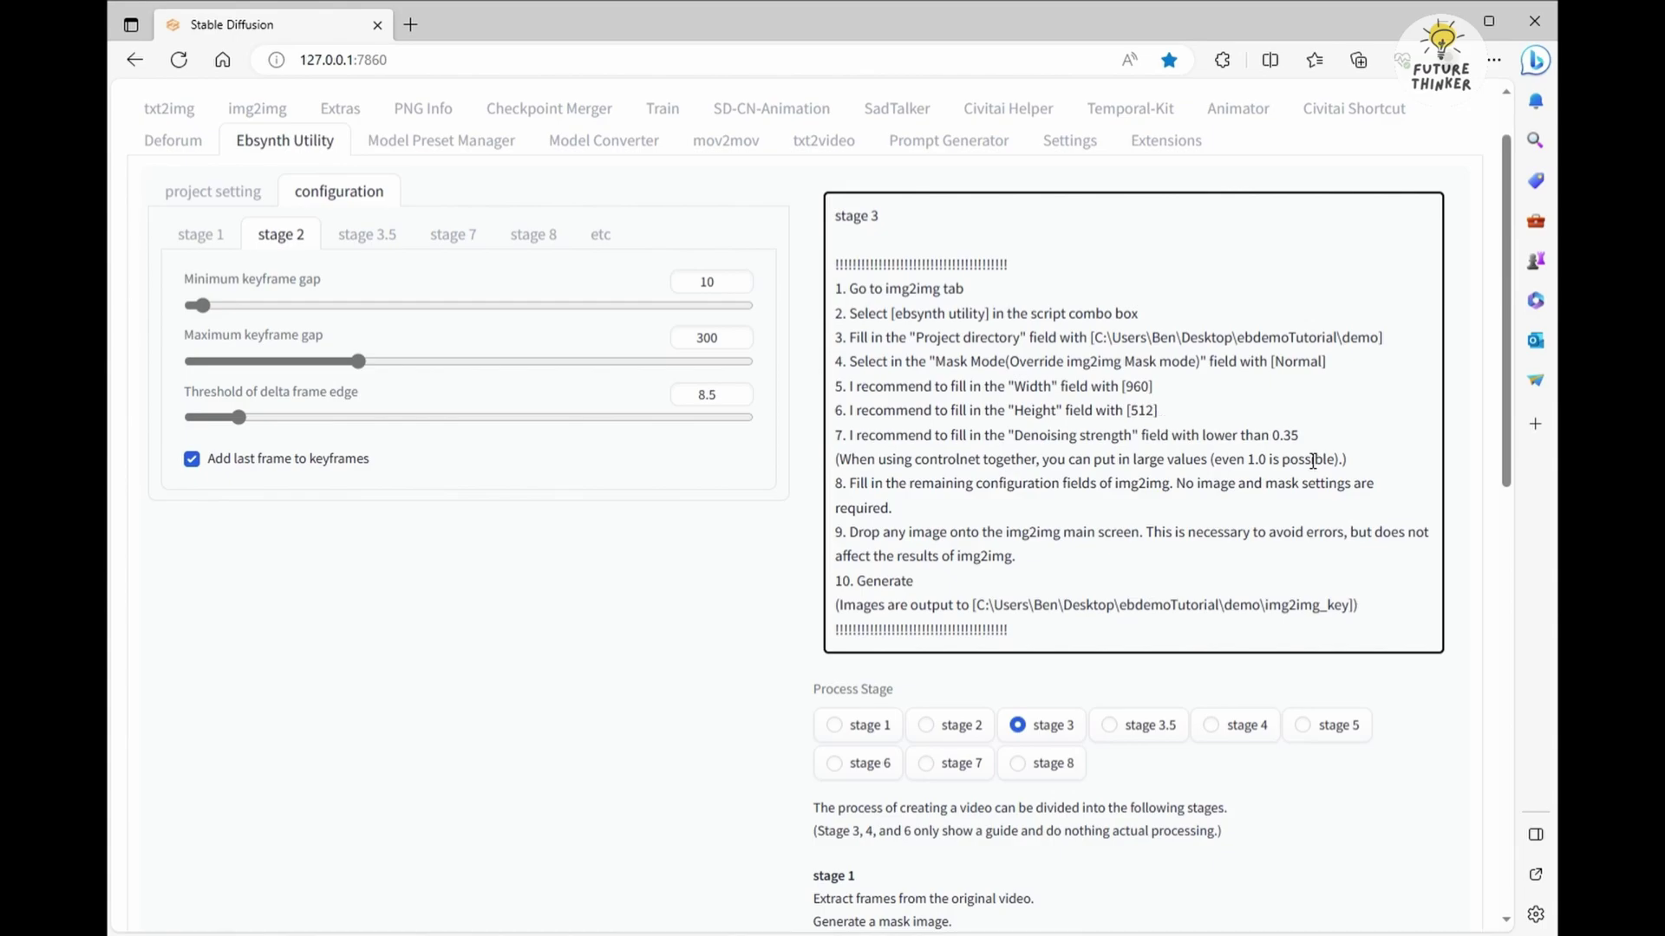
{"action": "double_click", "coordinate": [1136, 386]}
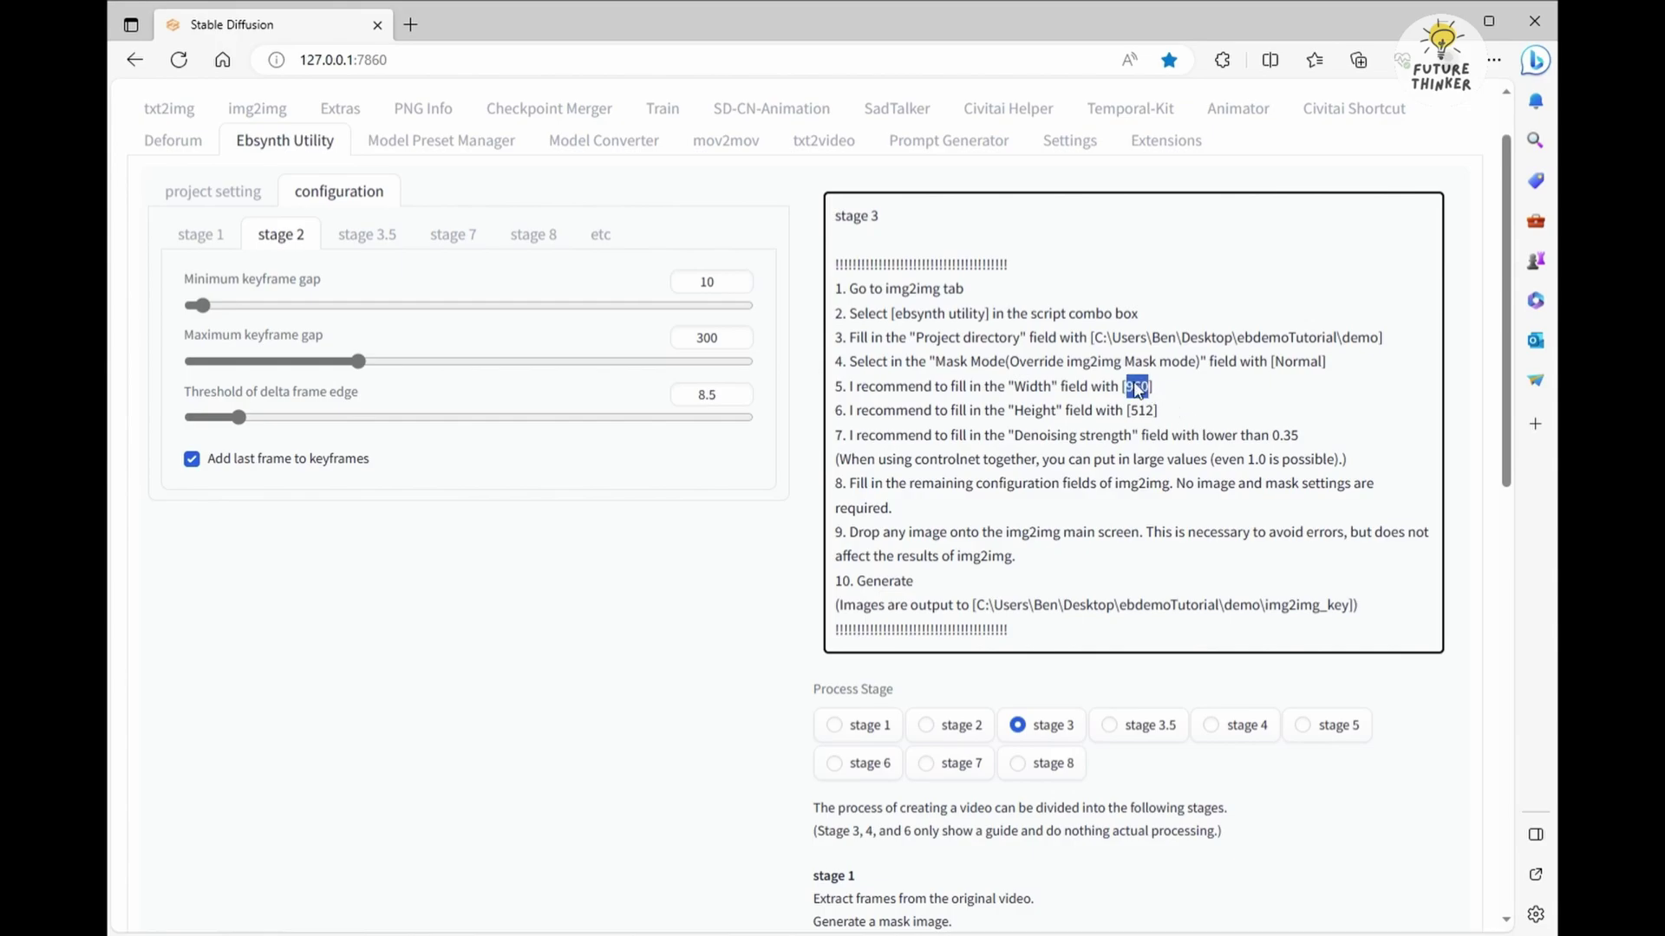
In img2img, drag Denoising strength from 0.75 down to 0.35.
{"action": "left_click", "coordinate": [257, 108]}
{"action": "scroll", "coordinate": [739, 409], "scroll_direction": "down", "scroll_amount": 10}
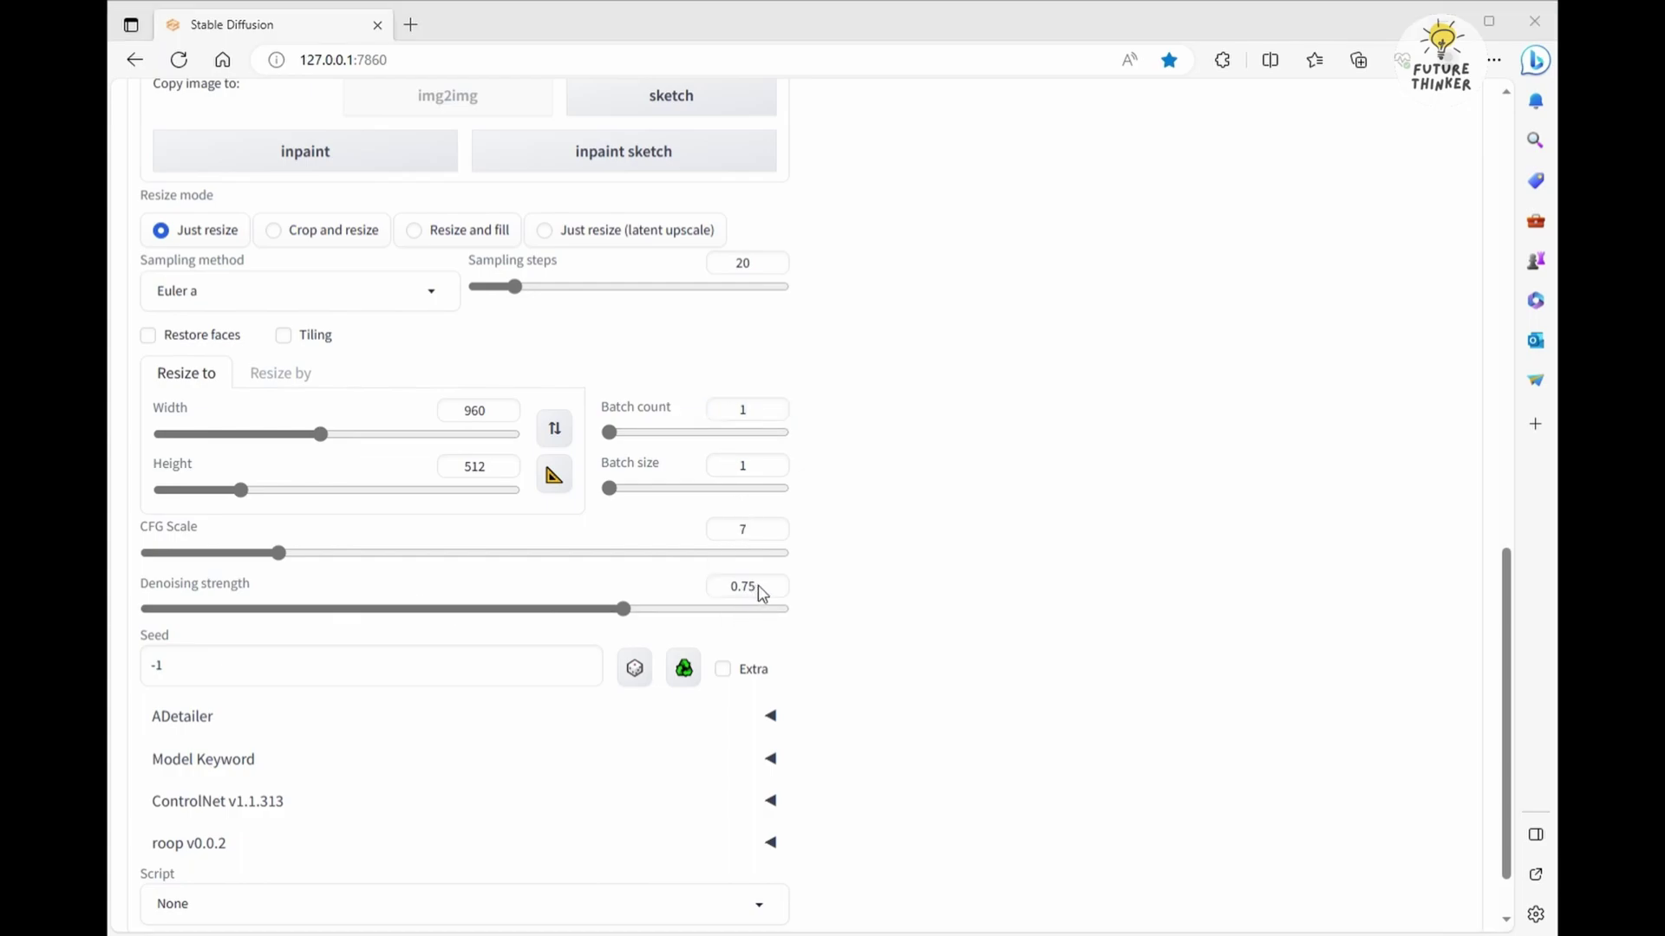
{"action": "left_click_drag", "start_coordinate": [624, 608], "coordinate": [371, 588]}
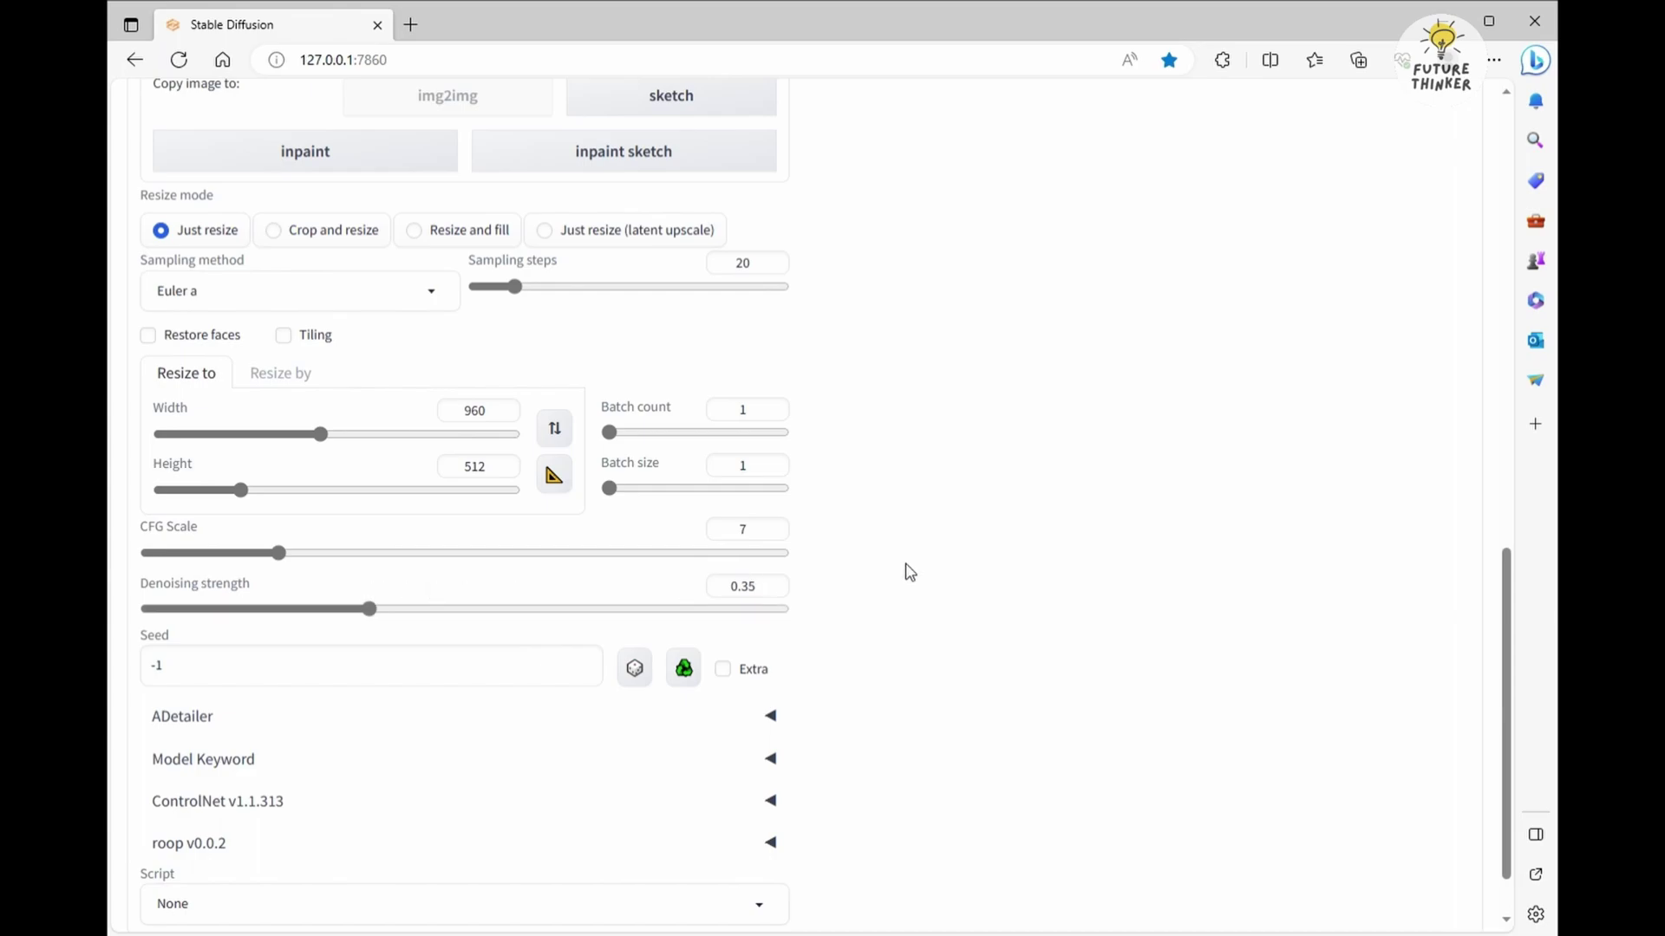
{"action": "scroll", "coordinate": [910, 572], "scroll_direction": "up", "scroll_amount": 10}
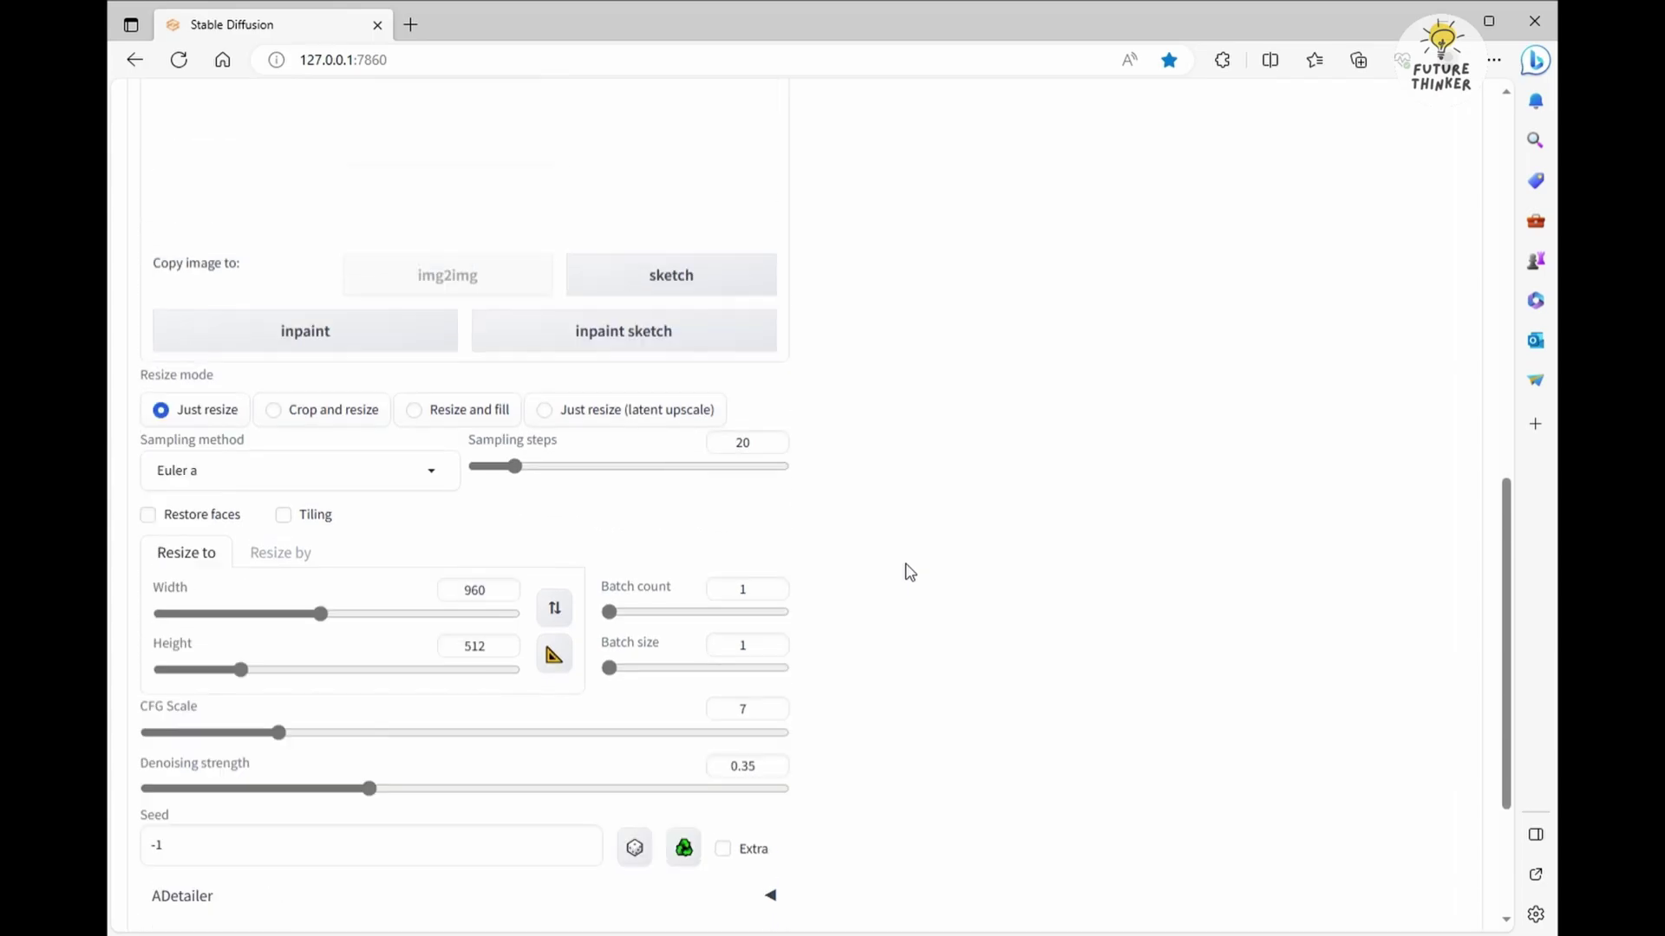
{"action": "scroll", "coordinate": [897, 555], "scroll_direction": "up", "scroll_amount": 3}
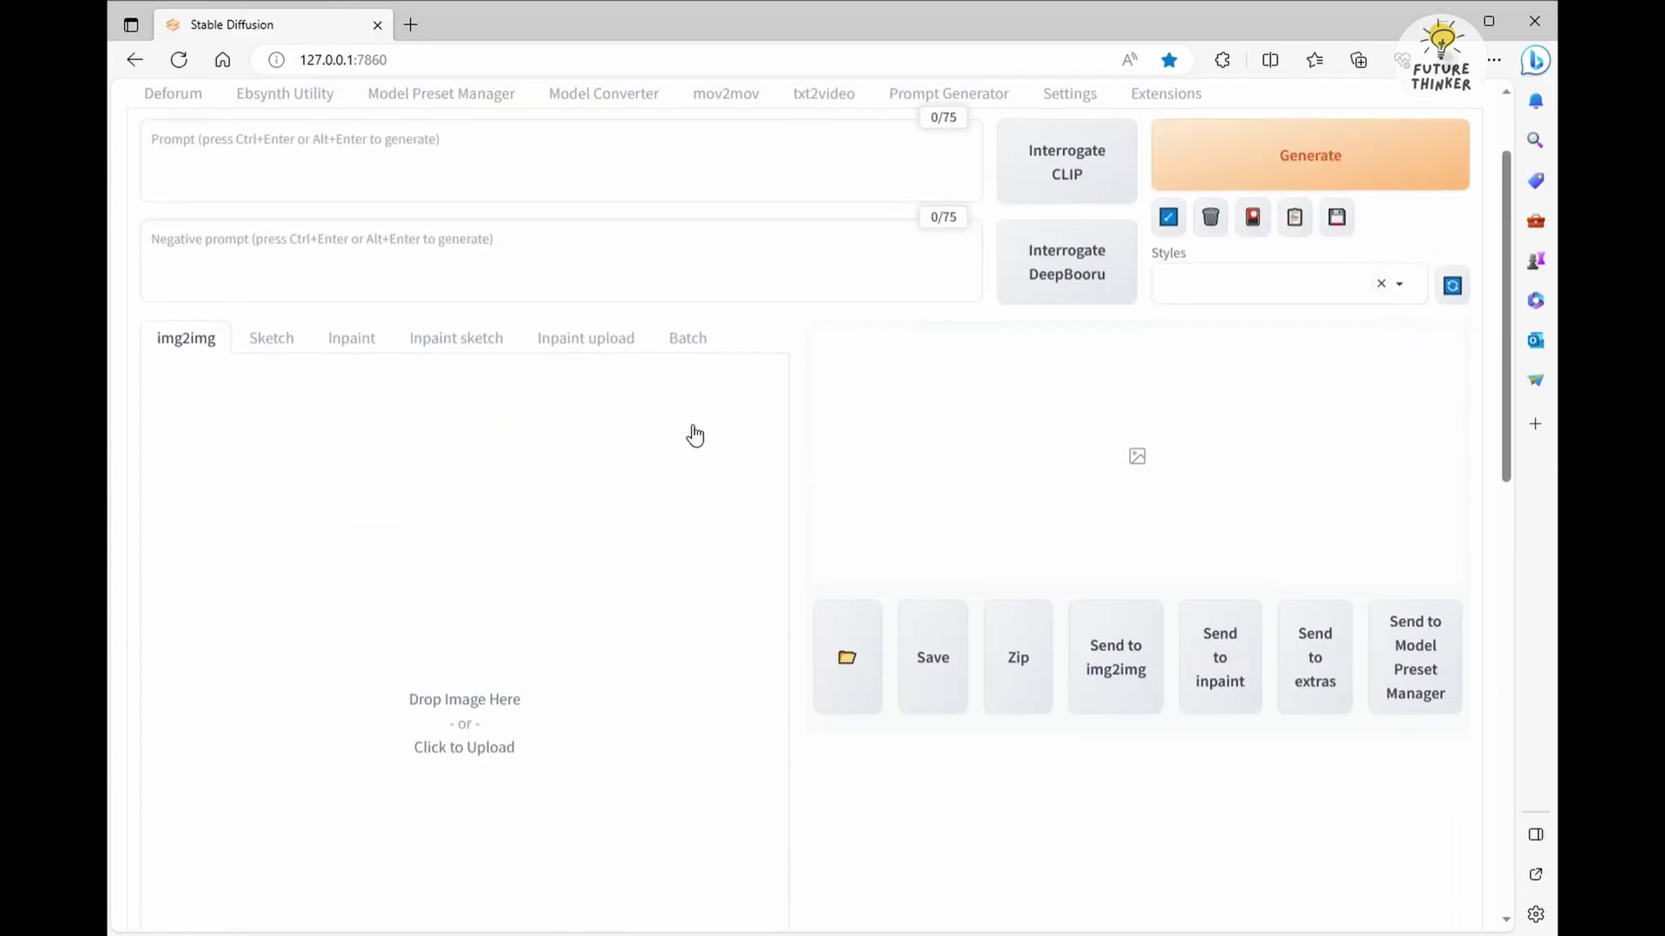
Recheck the stage 3 guide, then return to the img2img settings.
{"action": "left_click", "coordinate": [321, 227]}
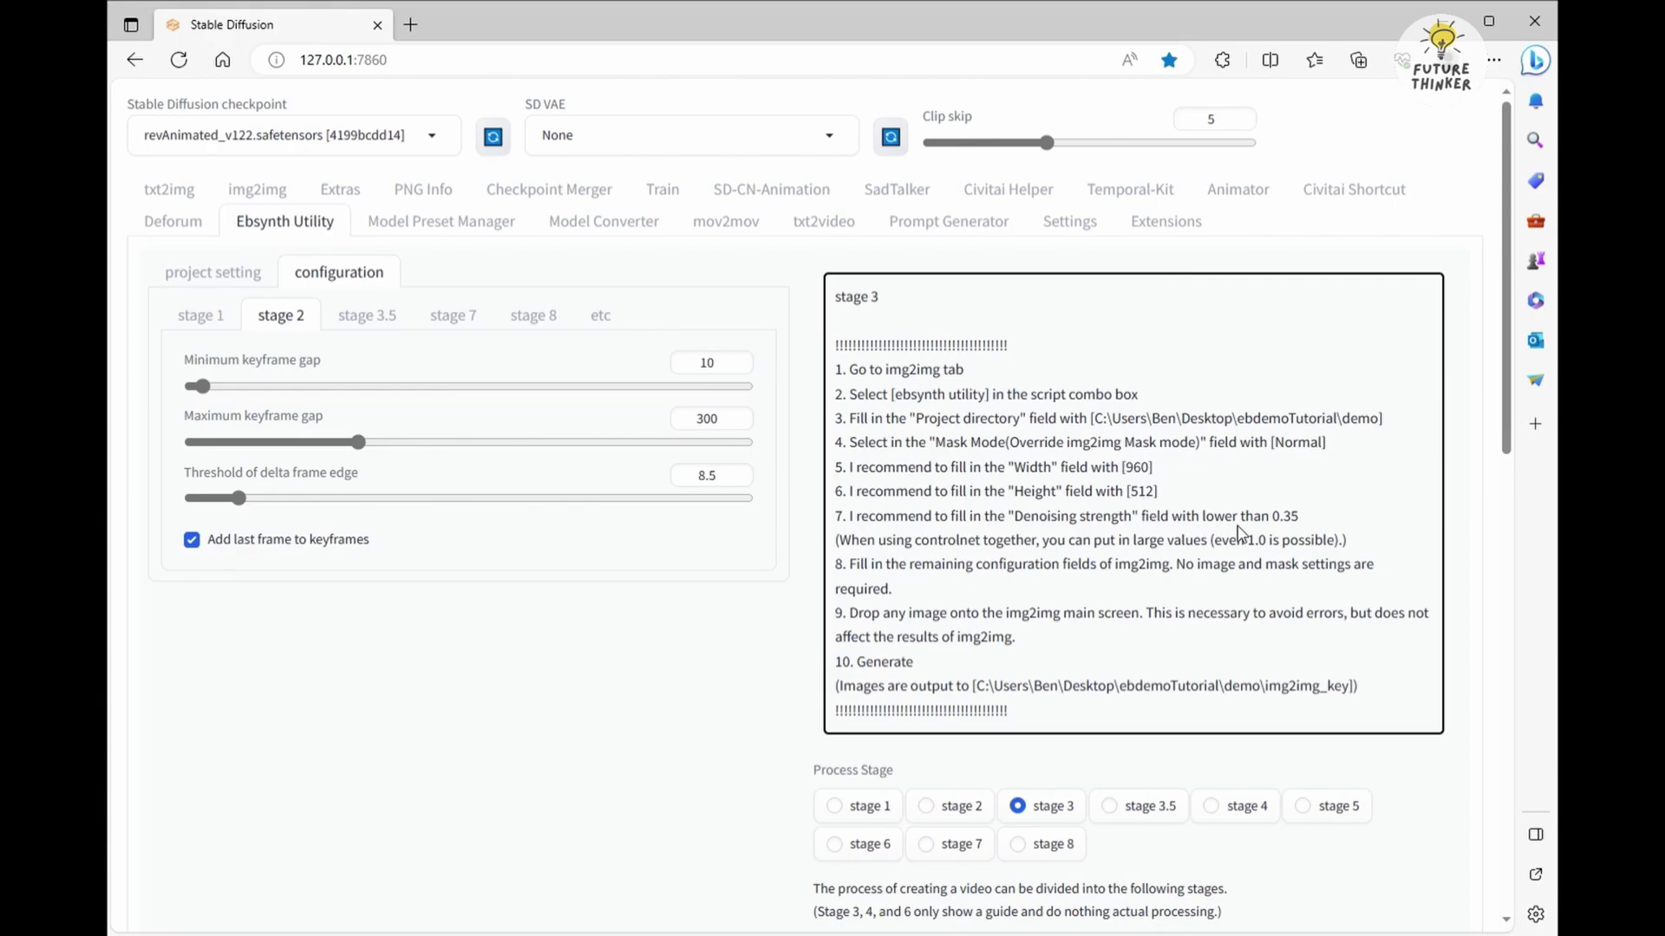
{"action": "left_click", "coordinate": [257, 189]}
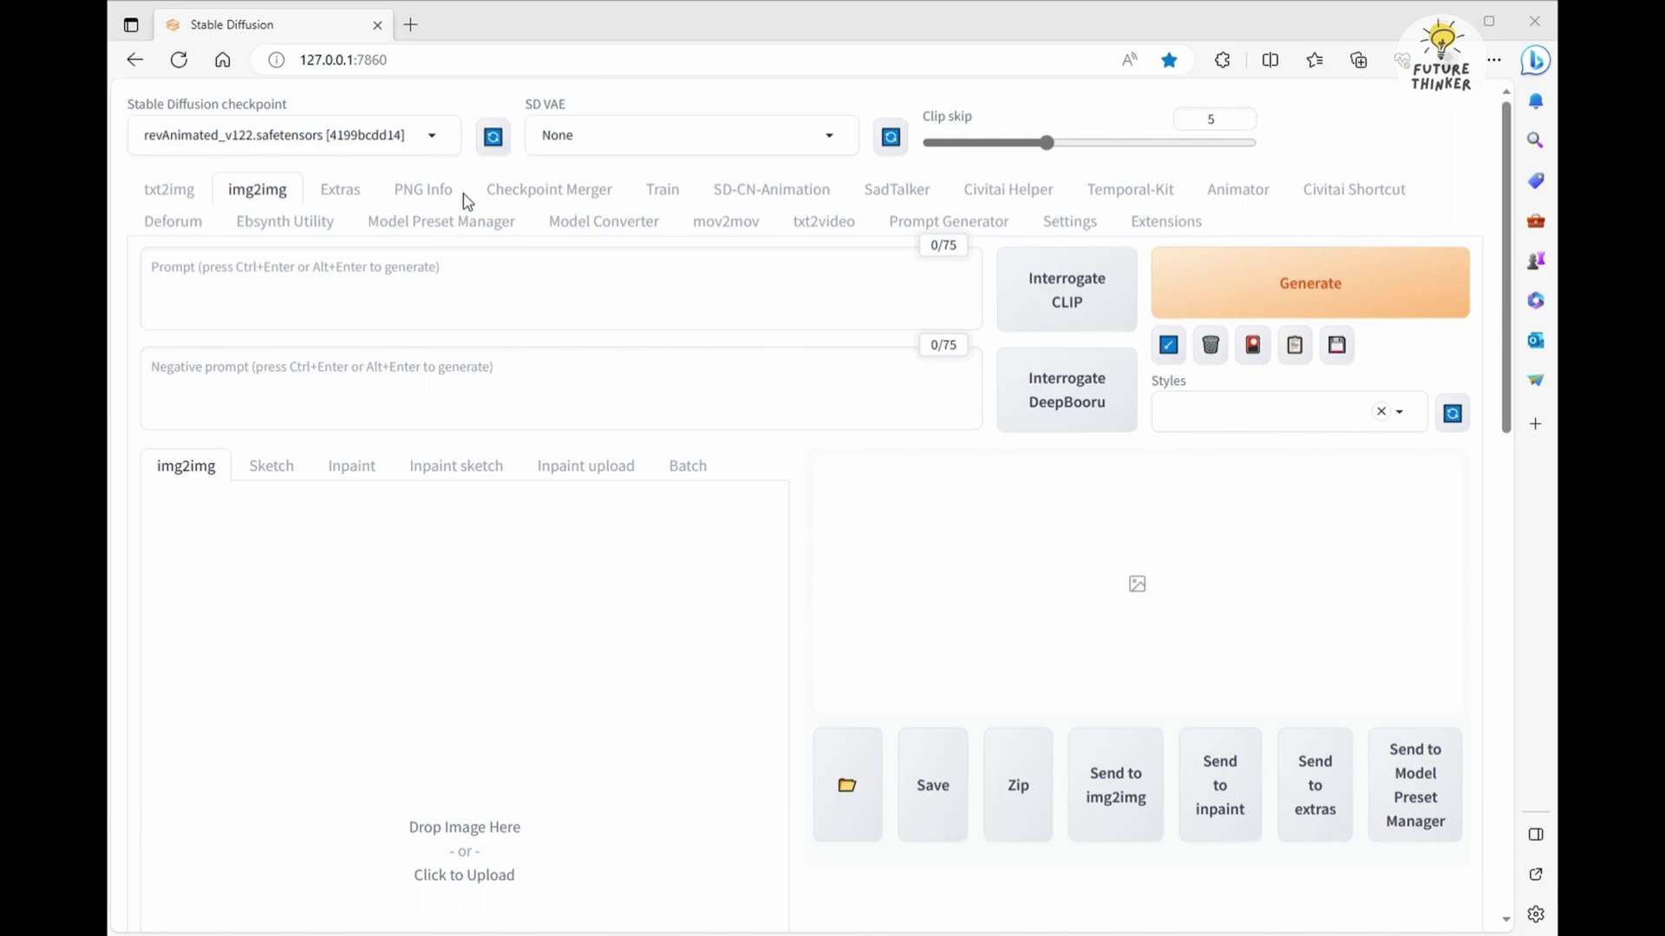
{"action": "left_click_drag", "start_coordinate": [405, 772], "coordinate": [408, 768]}
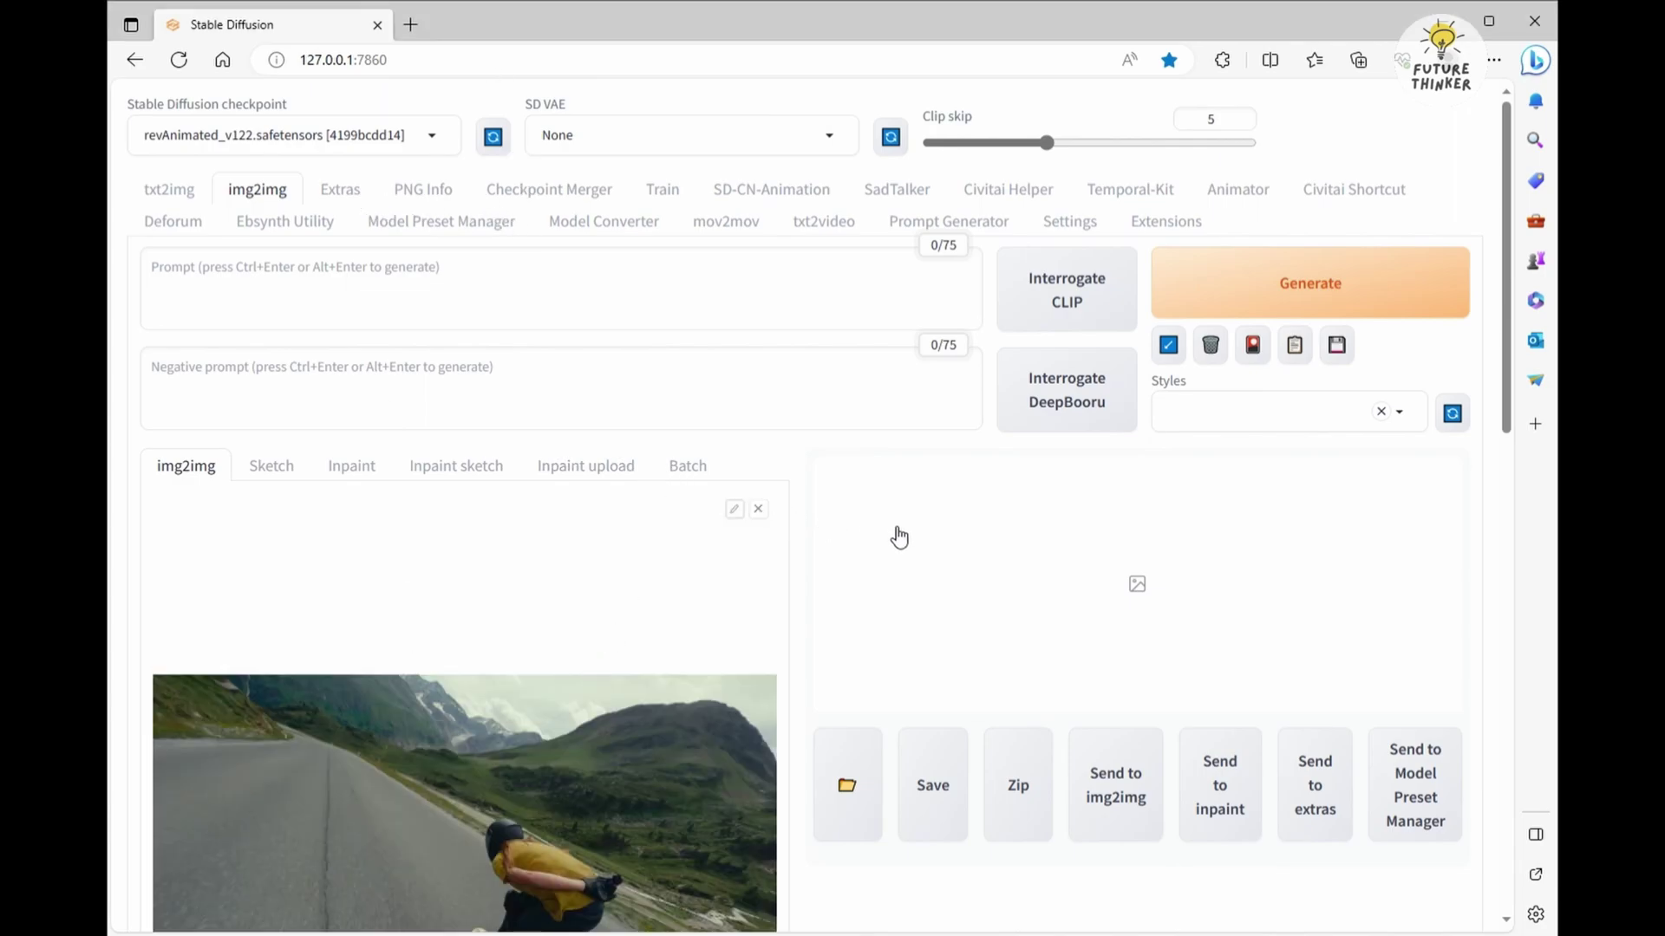
{"action": "scroll", "coordinate": [892, 530], "scroll_direction": "down", "scroll_amount": 3}
{"action": "scroll", "coordinate": [745, 533], "scroll_direction": "down", "scroll_amount": 3}
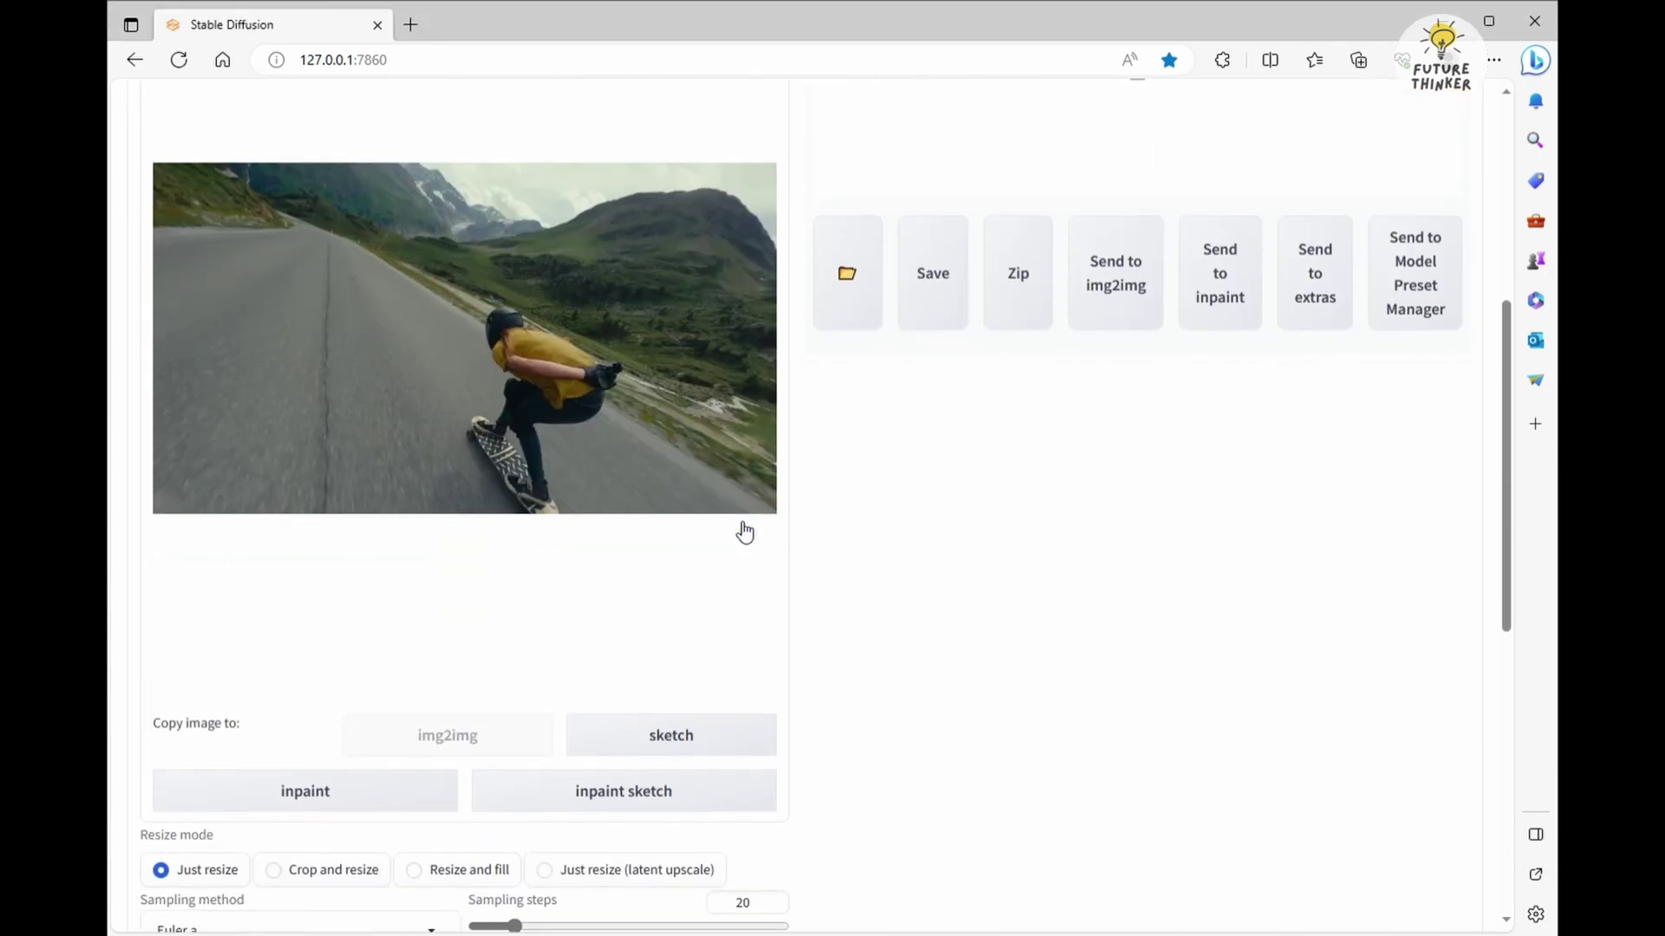
{"action": "scroll", "coordinate": [744, 532], "scroll_direction": "up", "scroll_amount": 4}
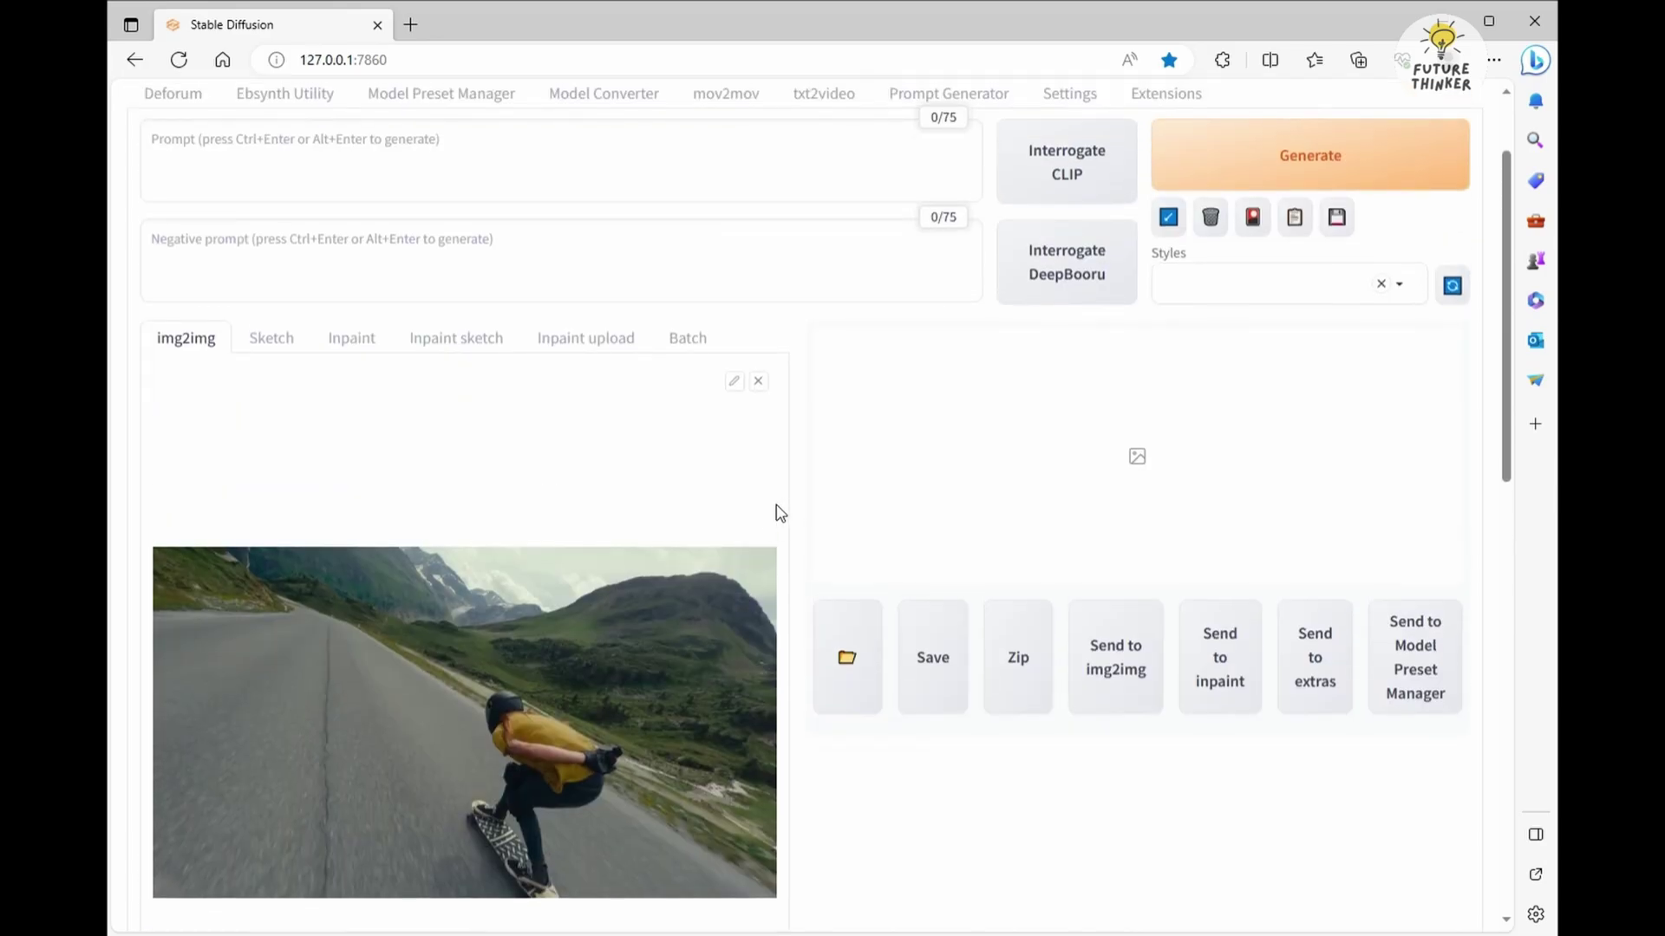
{"action": "scroll", "coordinate": [679, 491], "scroll_direction": "down", "scroll_amount": 2}
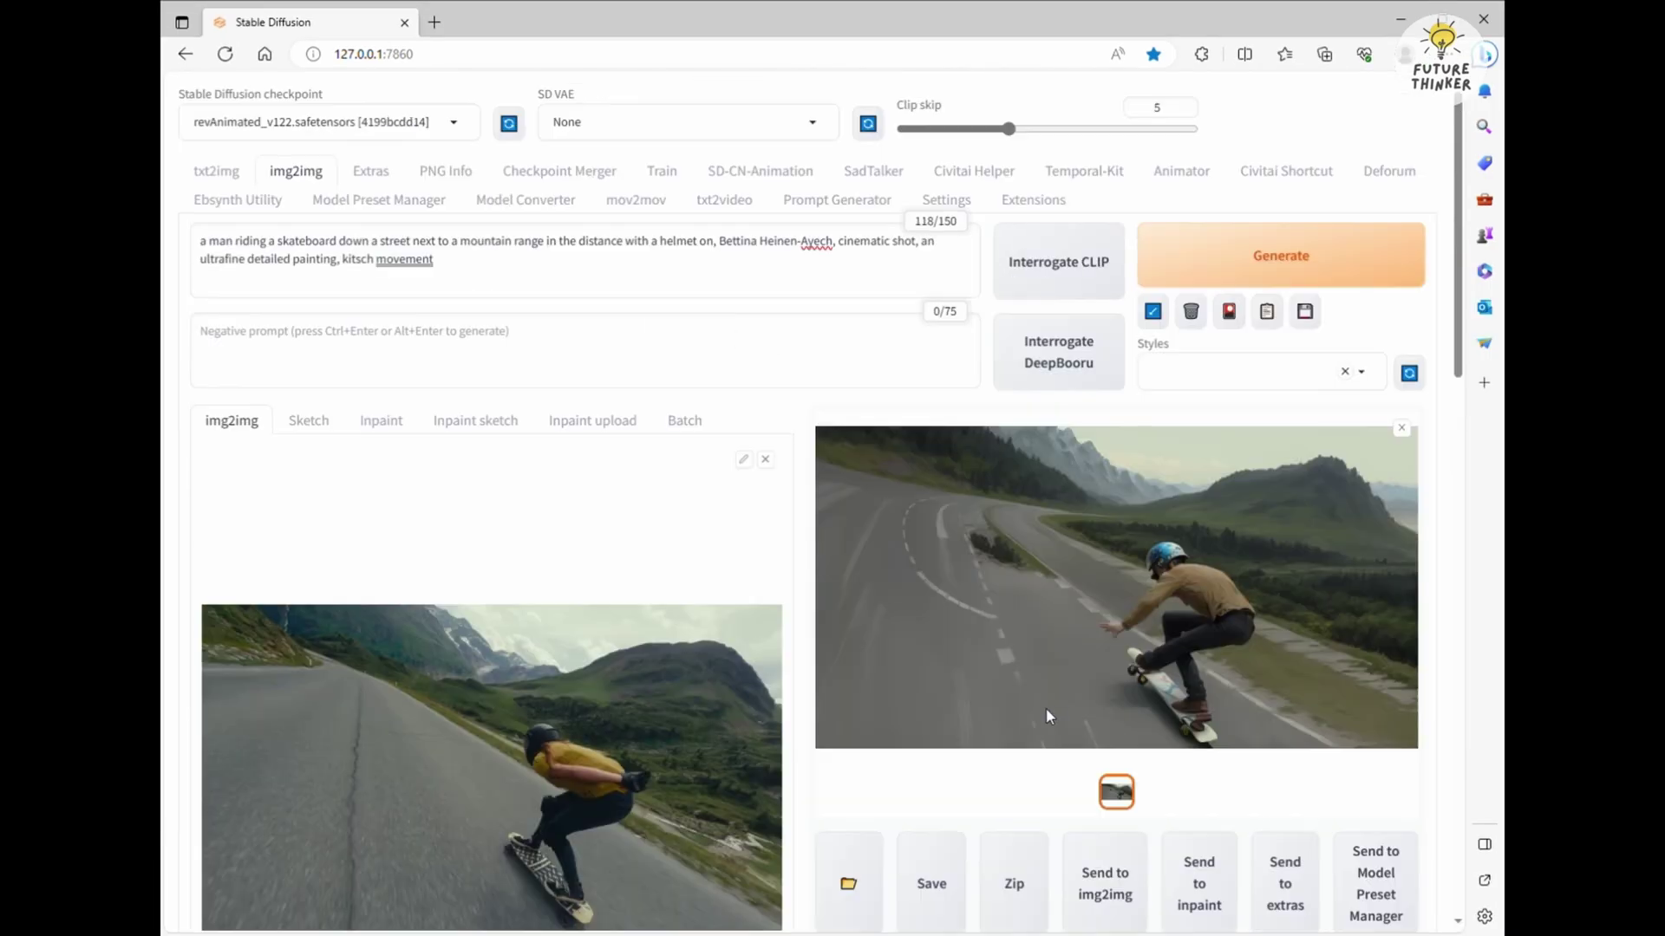
Inspect the earlier stylized longboarder result at full size.
{"action": "left_click", "coordinate": [1046, 708]}
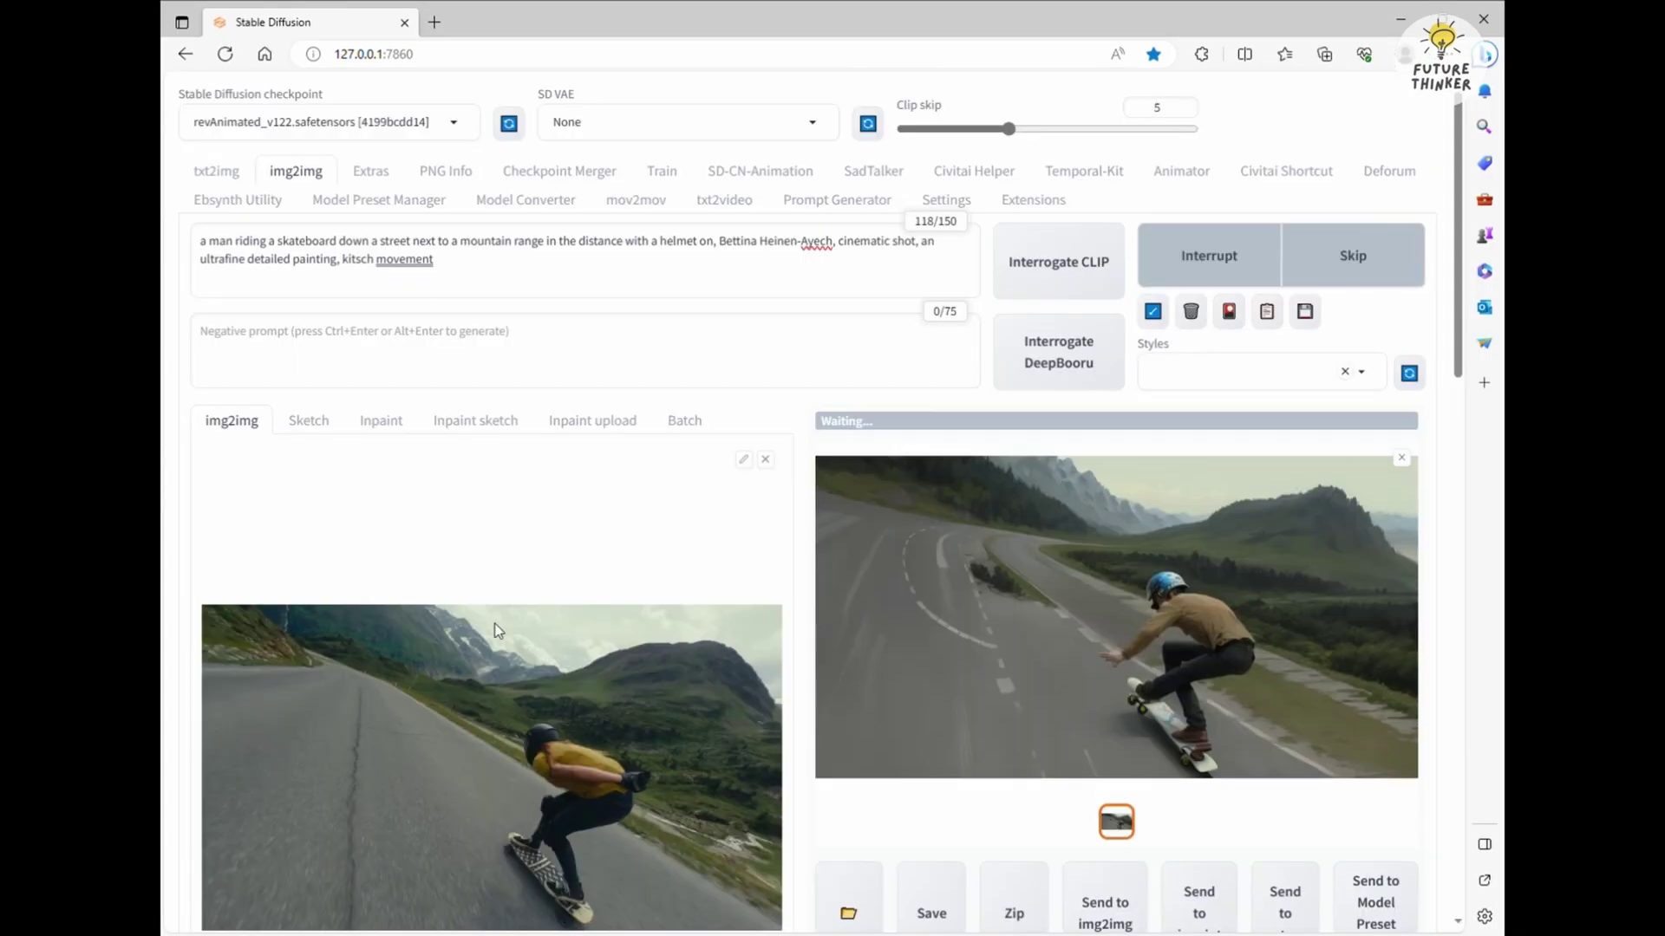
{"action": "scroll", "coordinate": [1141, 784], "scroll_direction": "down", "scroll_amount": 3}
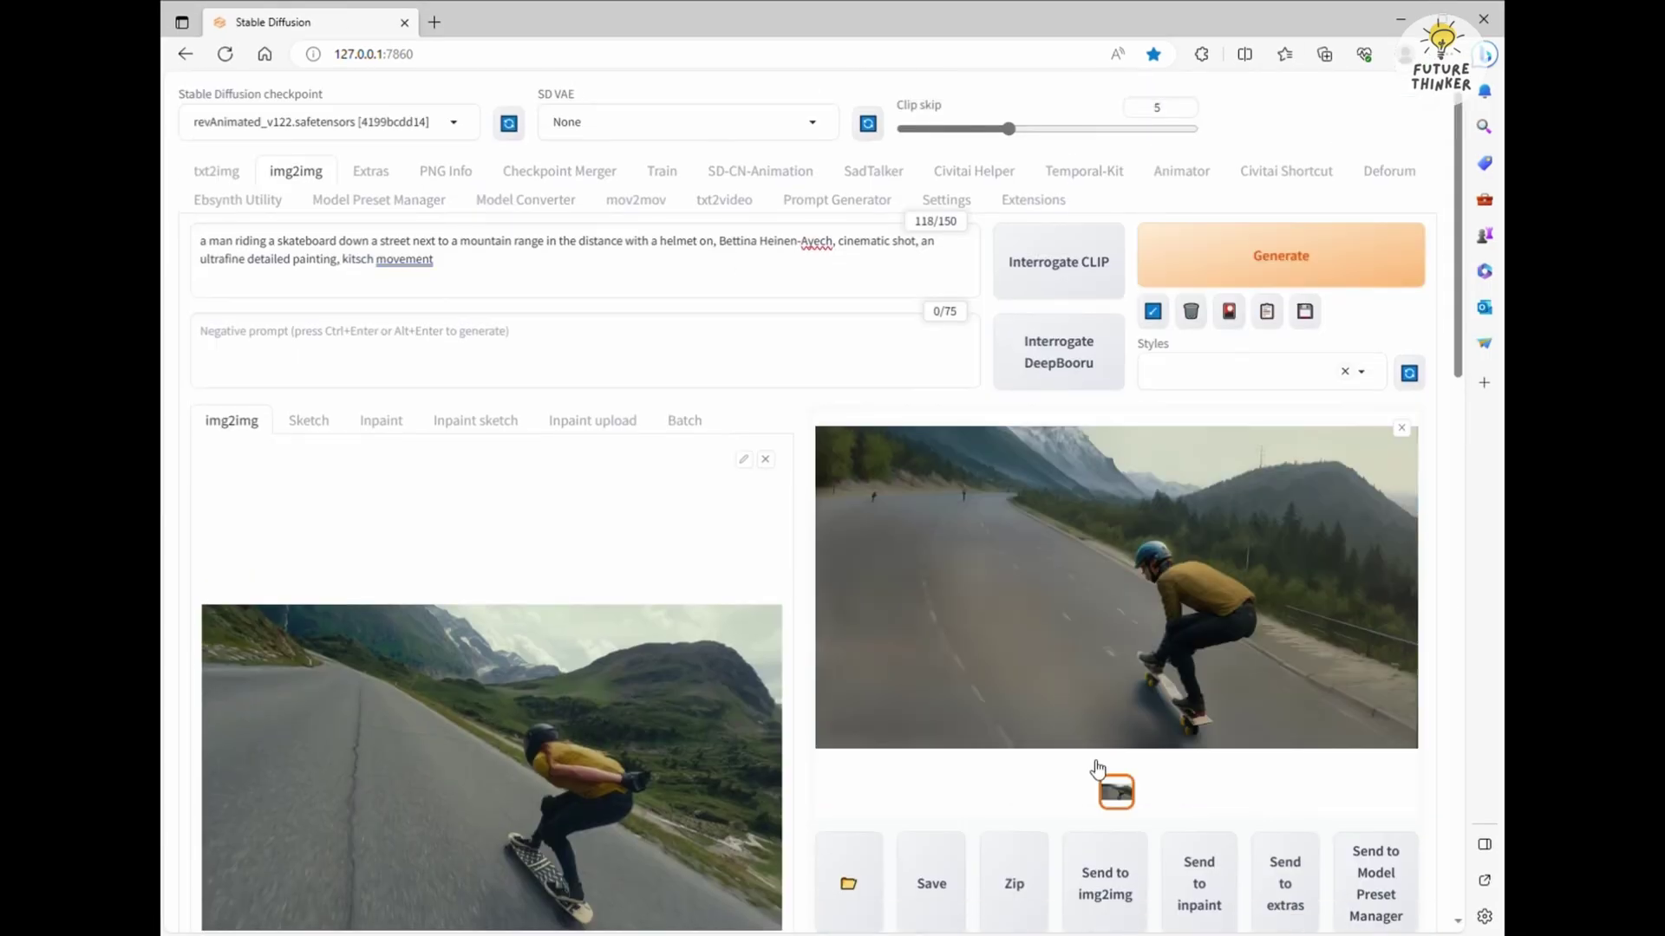
{"action": "left_click", "coordinate": [1133, 668]}
{"action": "left_click", "coordinate": [955, 149]}
Generate a new painterly longboarder test frame and inspect it at full size.
{"action": "left_click", "coordinate": [1300, 255]}
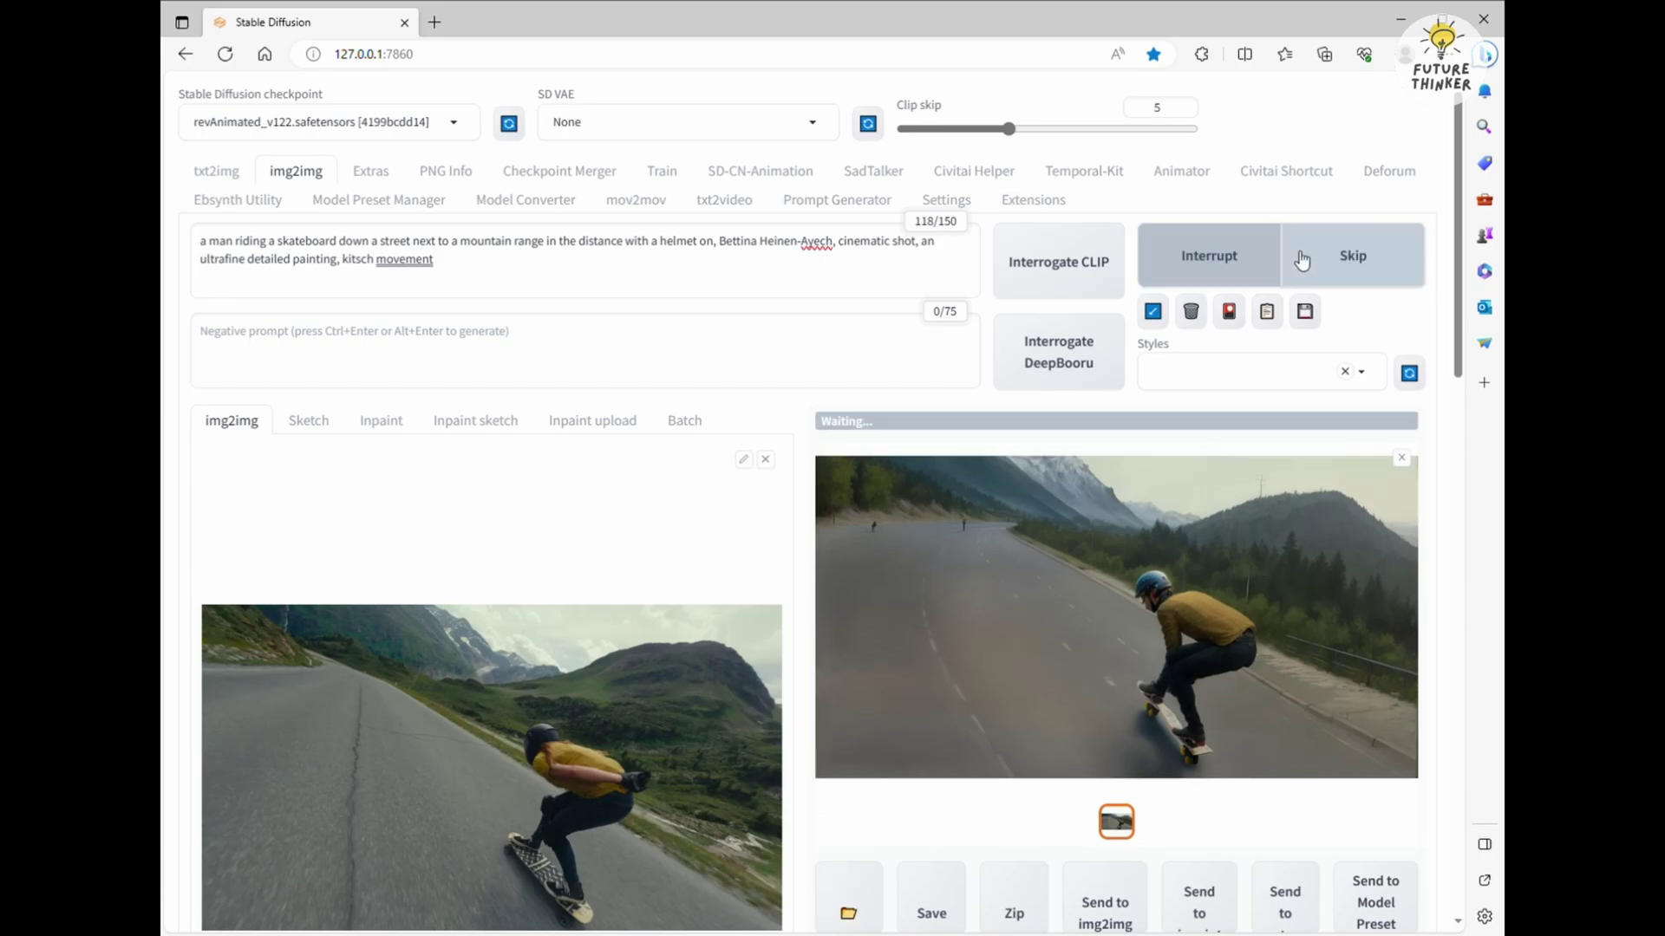
{"action": "left_click", "coordinate": [1119, 607]}
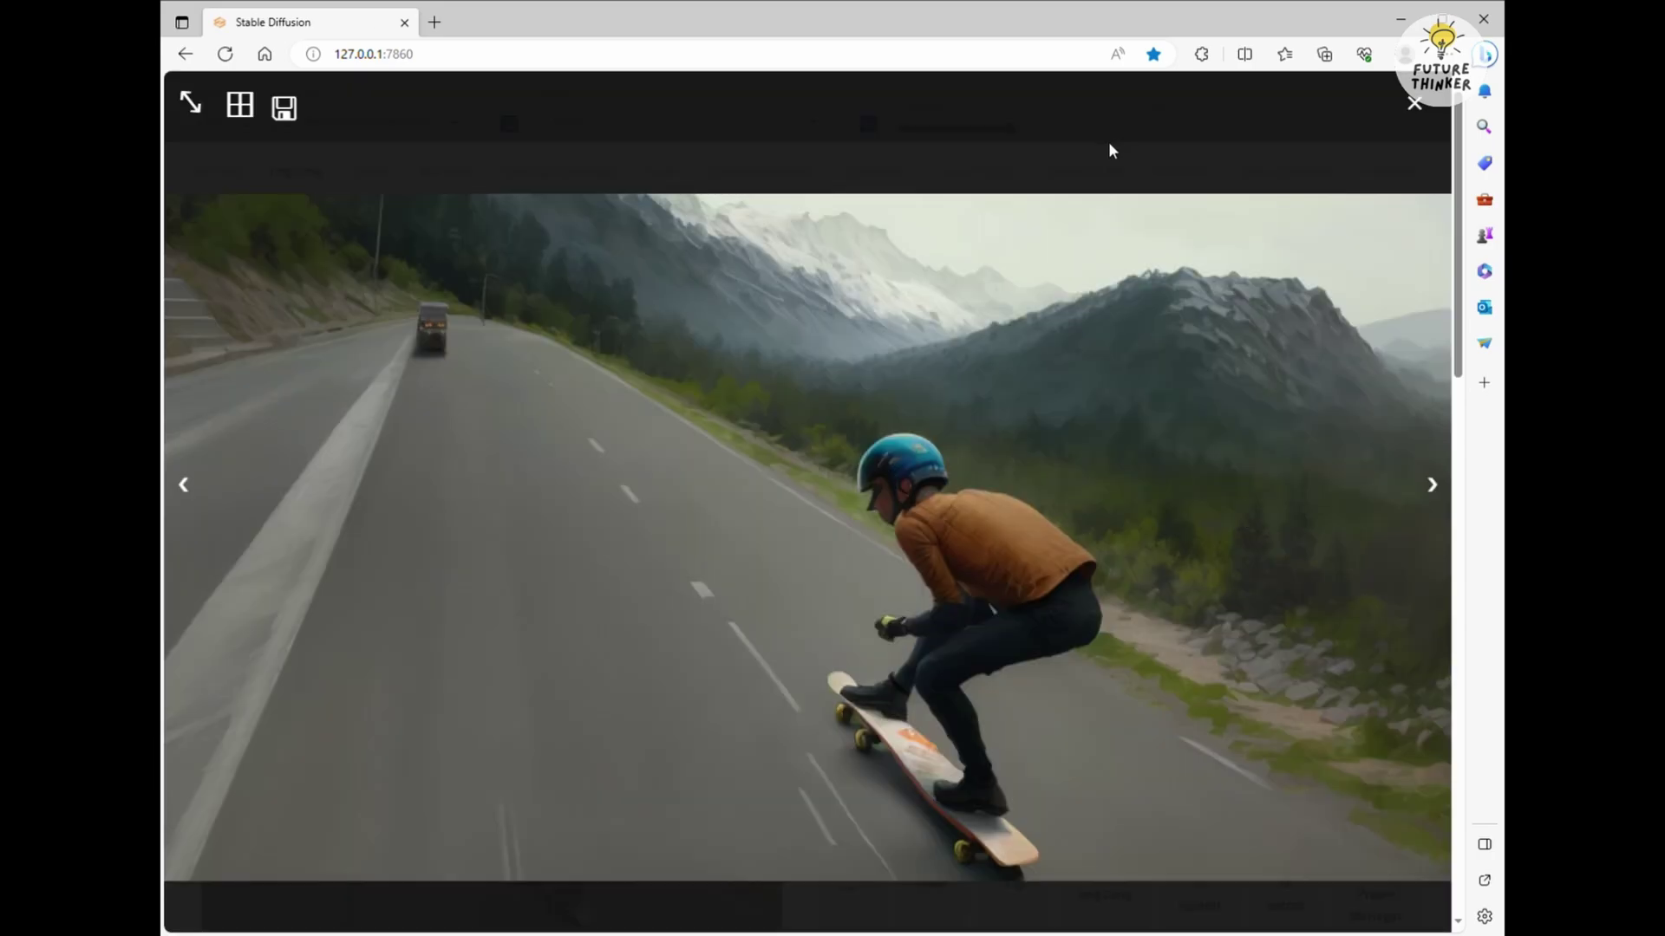
{"action": "left_click", "coordinate": [1110, 151]}
Switch img2img to the Batch sub-tab.
{"action": "scroll", "coordinate": [867, 520], "scroll_direction": "up", "scroll_amount": 4}
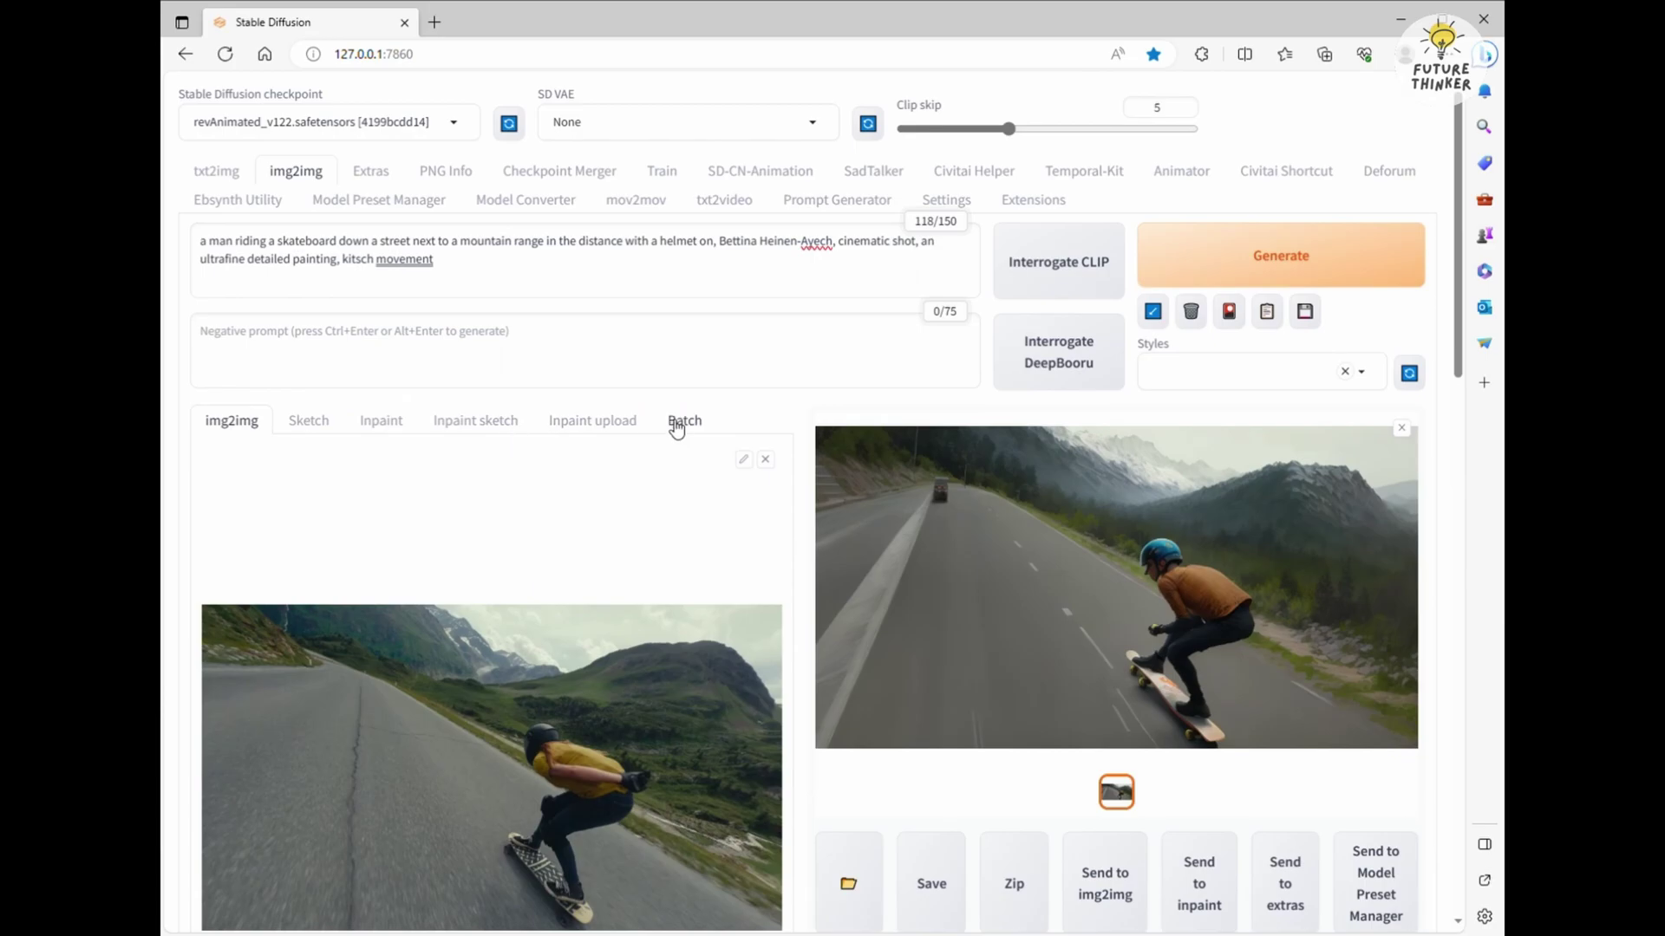
{"action": "left_click", "coordinate": [682, 423]}
{"action": "scroll", "coordinate": [682, 520], "scroll_direction": "down", "scroll_amount": 4}
{"action": "scroll", "coordinate": [952, 758], "scroll_direction": "down", "scroll_amount": 7}
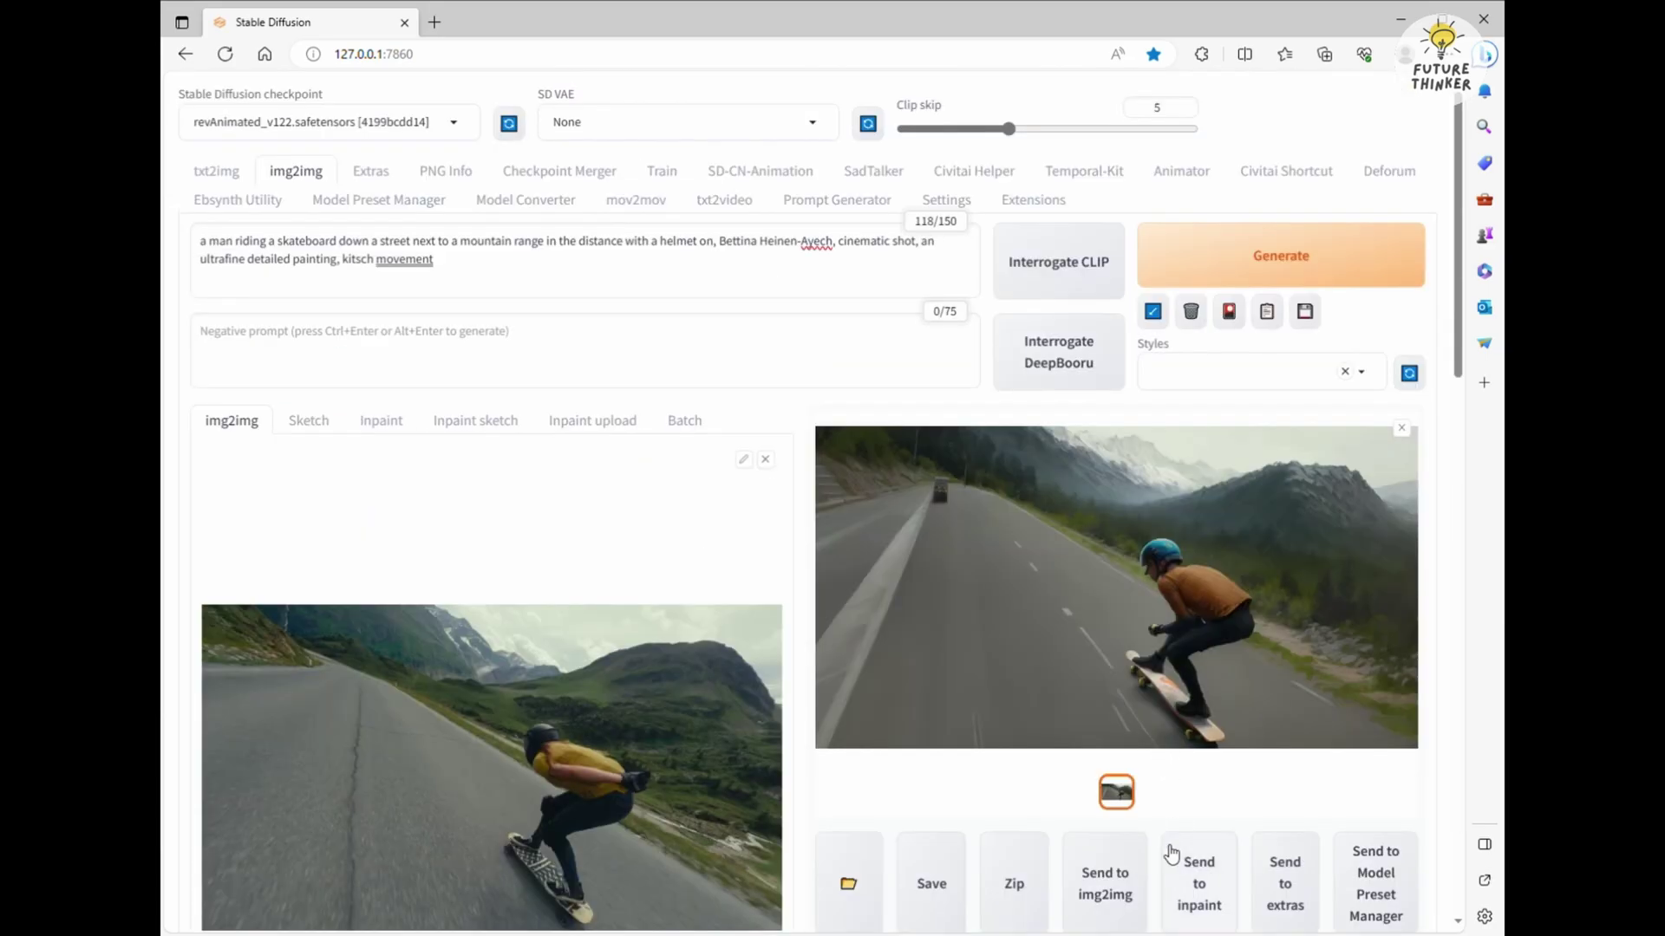
{"action": "scroll", "coordinate": [1113, 615], "scroll_direction": "down", "scroll_amount": 5}
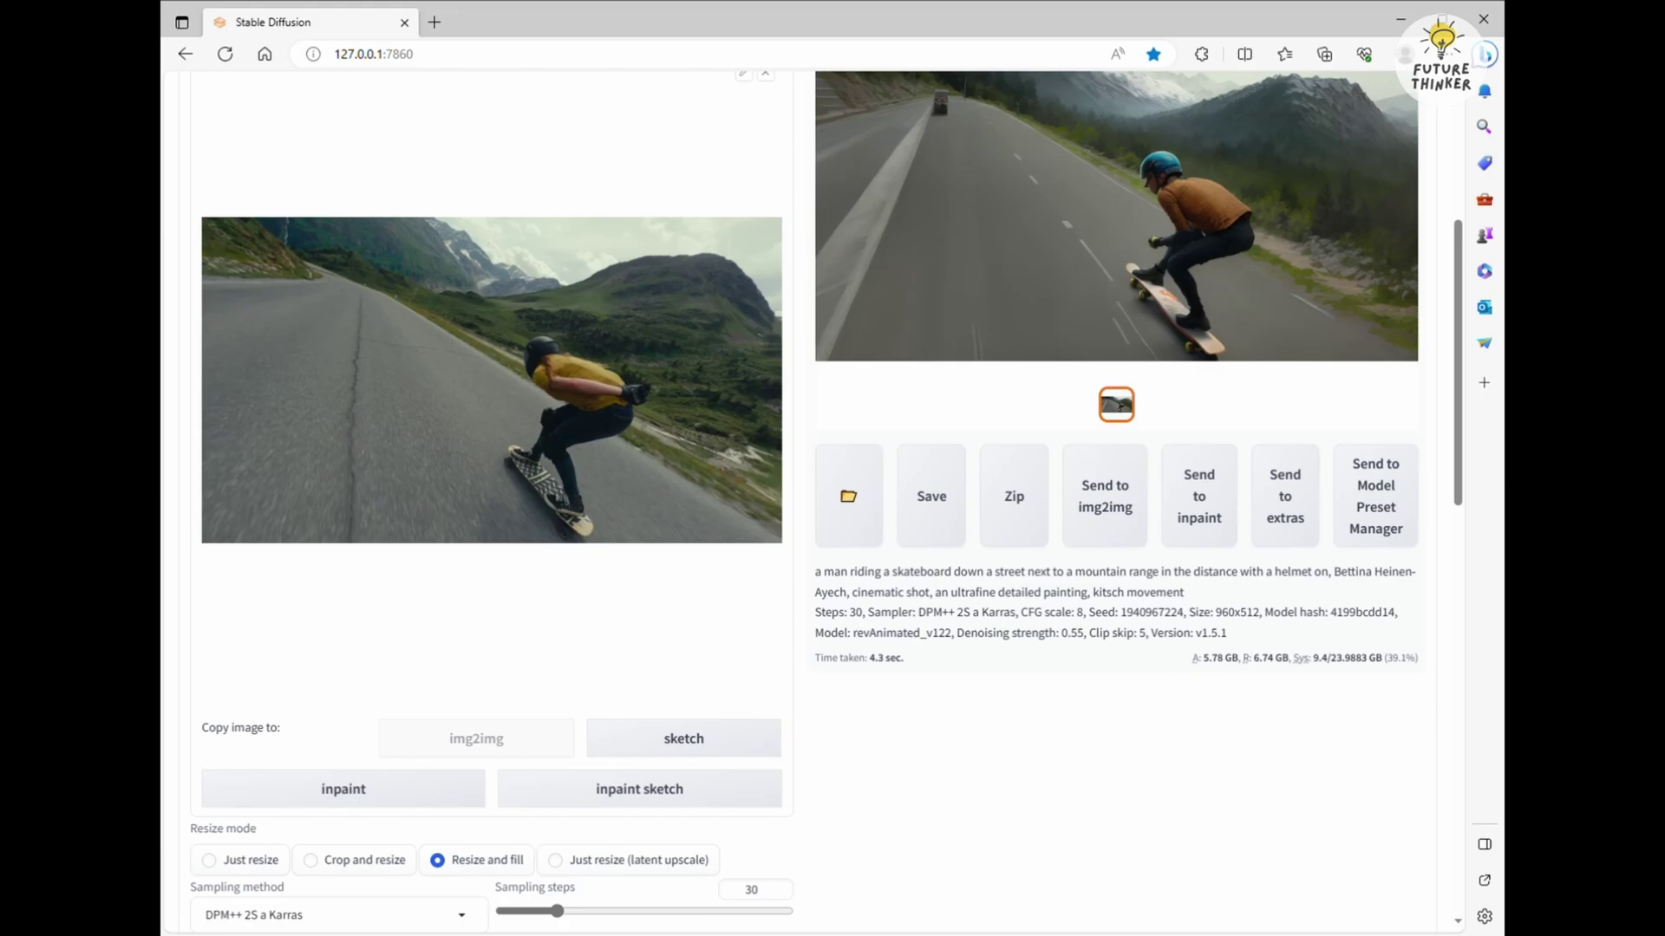
{"action": "double_click", "coordinate": [1151, 613]}
{"action": "key", "text": "ctrl+c"}
{"action": "left_click", "coordinate": [1193, 725]}
{"action": "scroll", "coordinate": [796, 523], "scroll_direction": "up", "scroll_amount": 5}
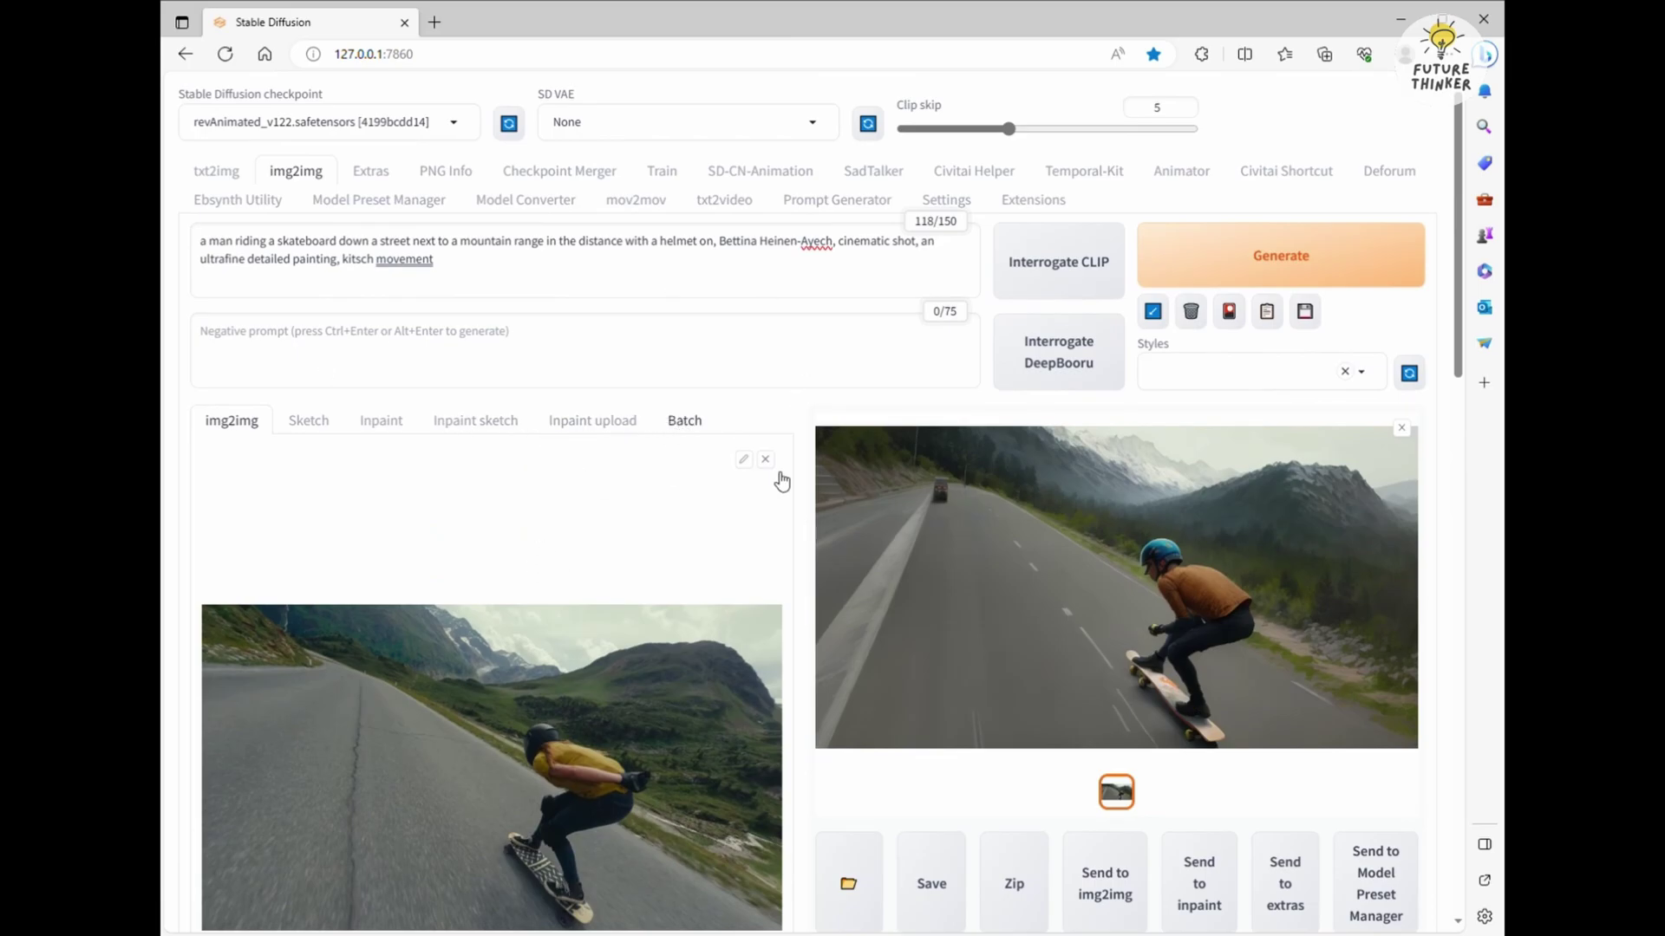
{"action": "left_click", "coordinate": [681, 423]}
{"action": "scroll", "coordinate": [618, 633], "scroll_direction": "down", "scroll_amount": 5}
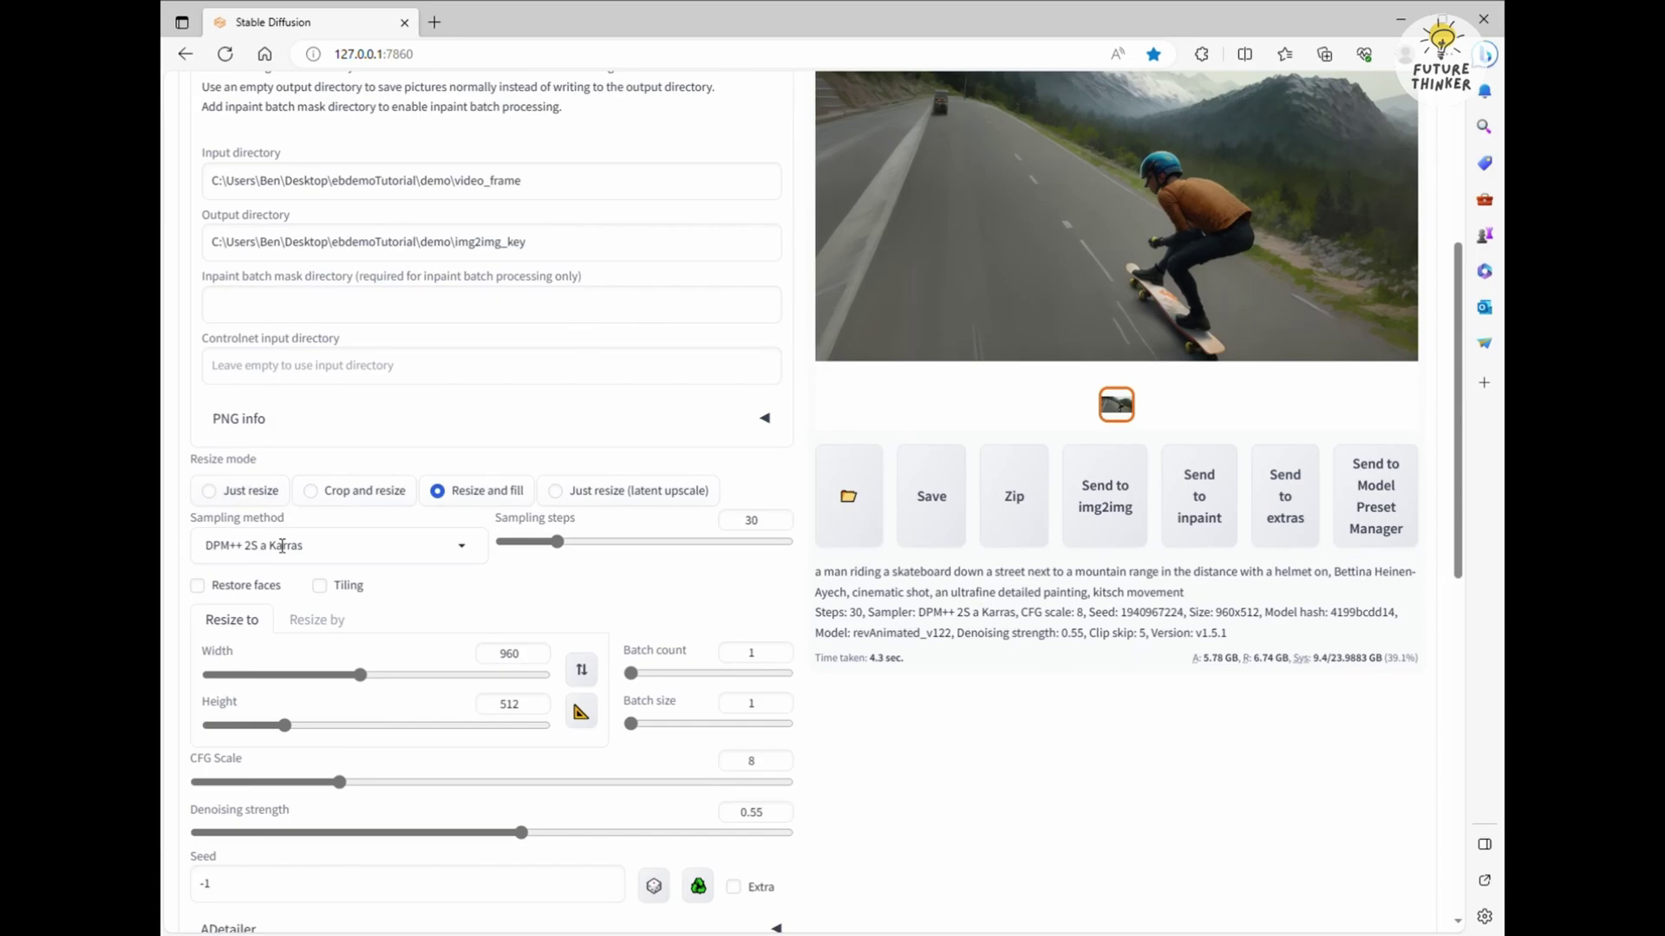
{"action": "scroll", "coordinate": [258, 581], "scroll_direction": "down", "scroll_amount": 2}
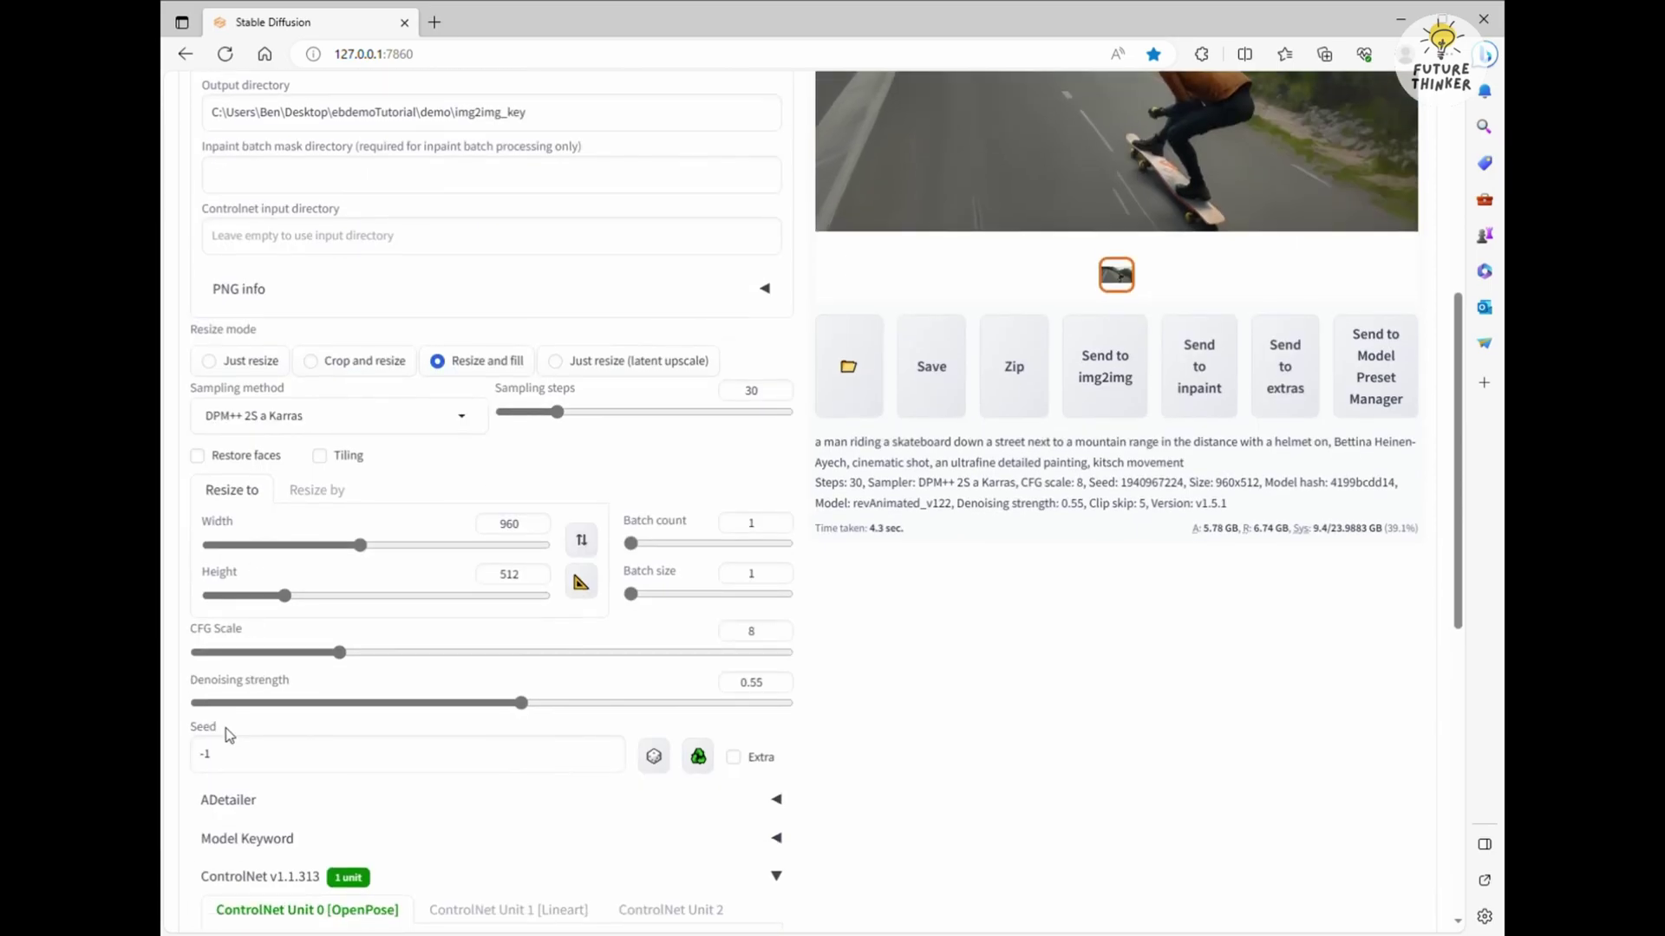
{"action": "double_click", "coordinate": [236, 753]}
{"action": "key", "text": "ctrl+v"}
{"action": "left_click", "coordinate": [969, 751]}
{"action": "scroll", "coordinate": [364, 694], "scroll_direction": "down", "scroll_amount": 6}
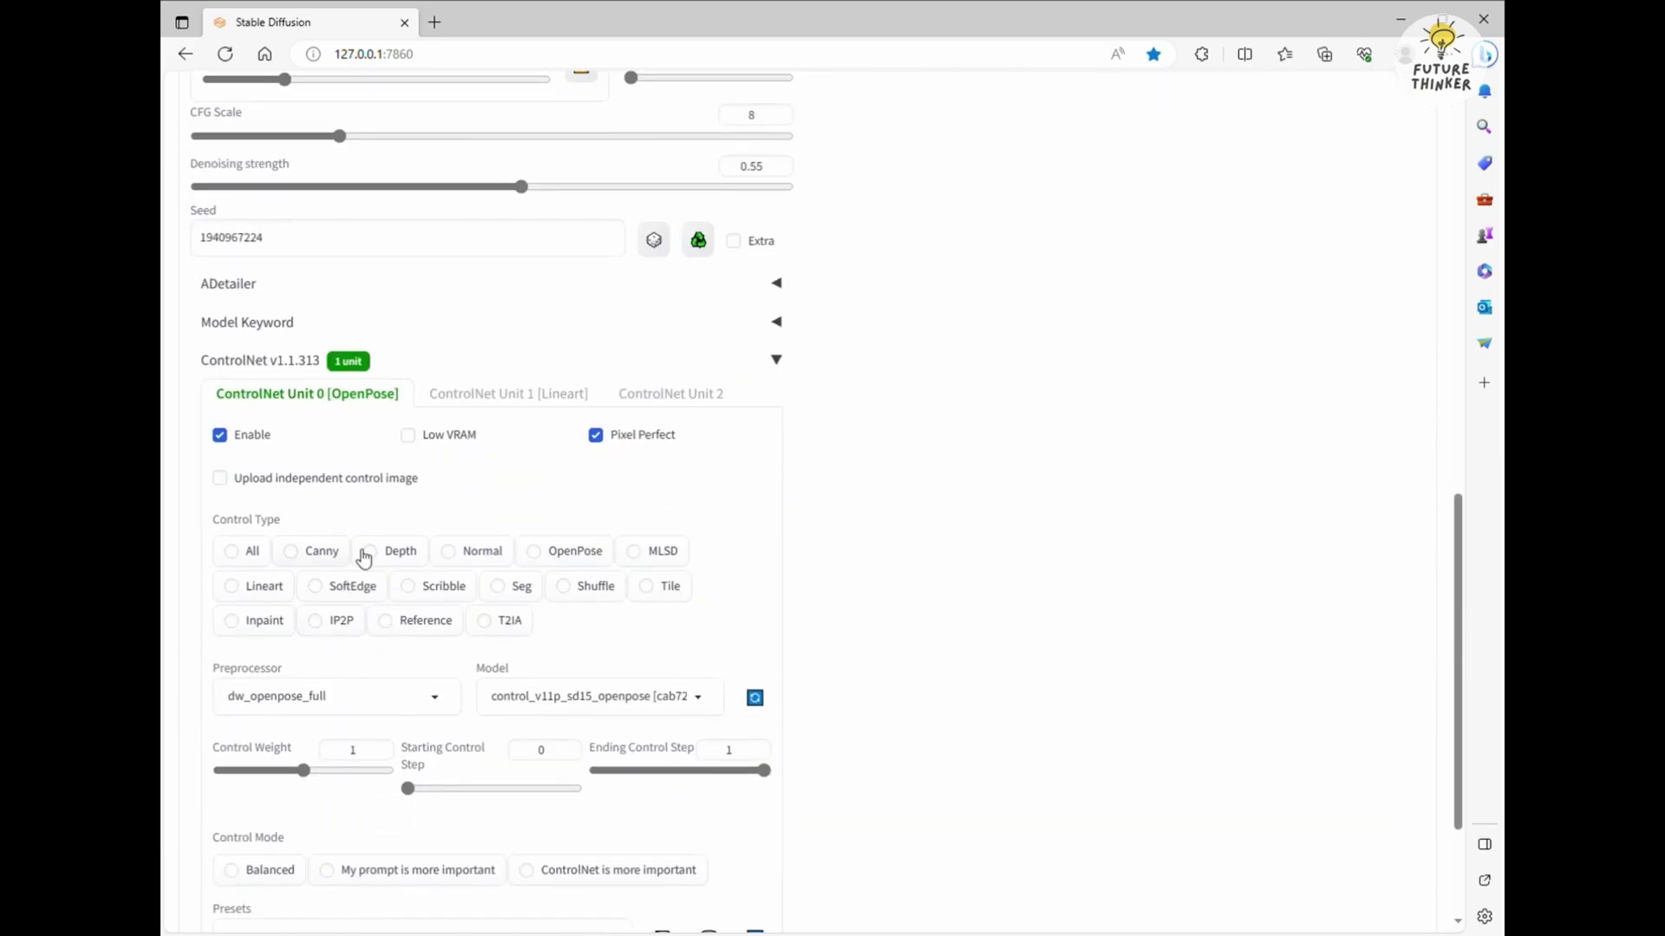
{"action": "scroll", "coordinate": [919, 691], "scroll_direction": "up", "scroll_amount": 10}
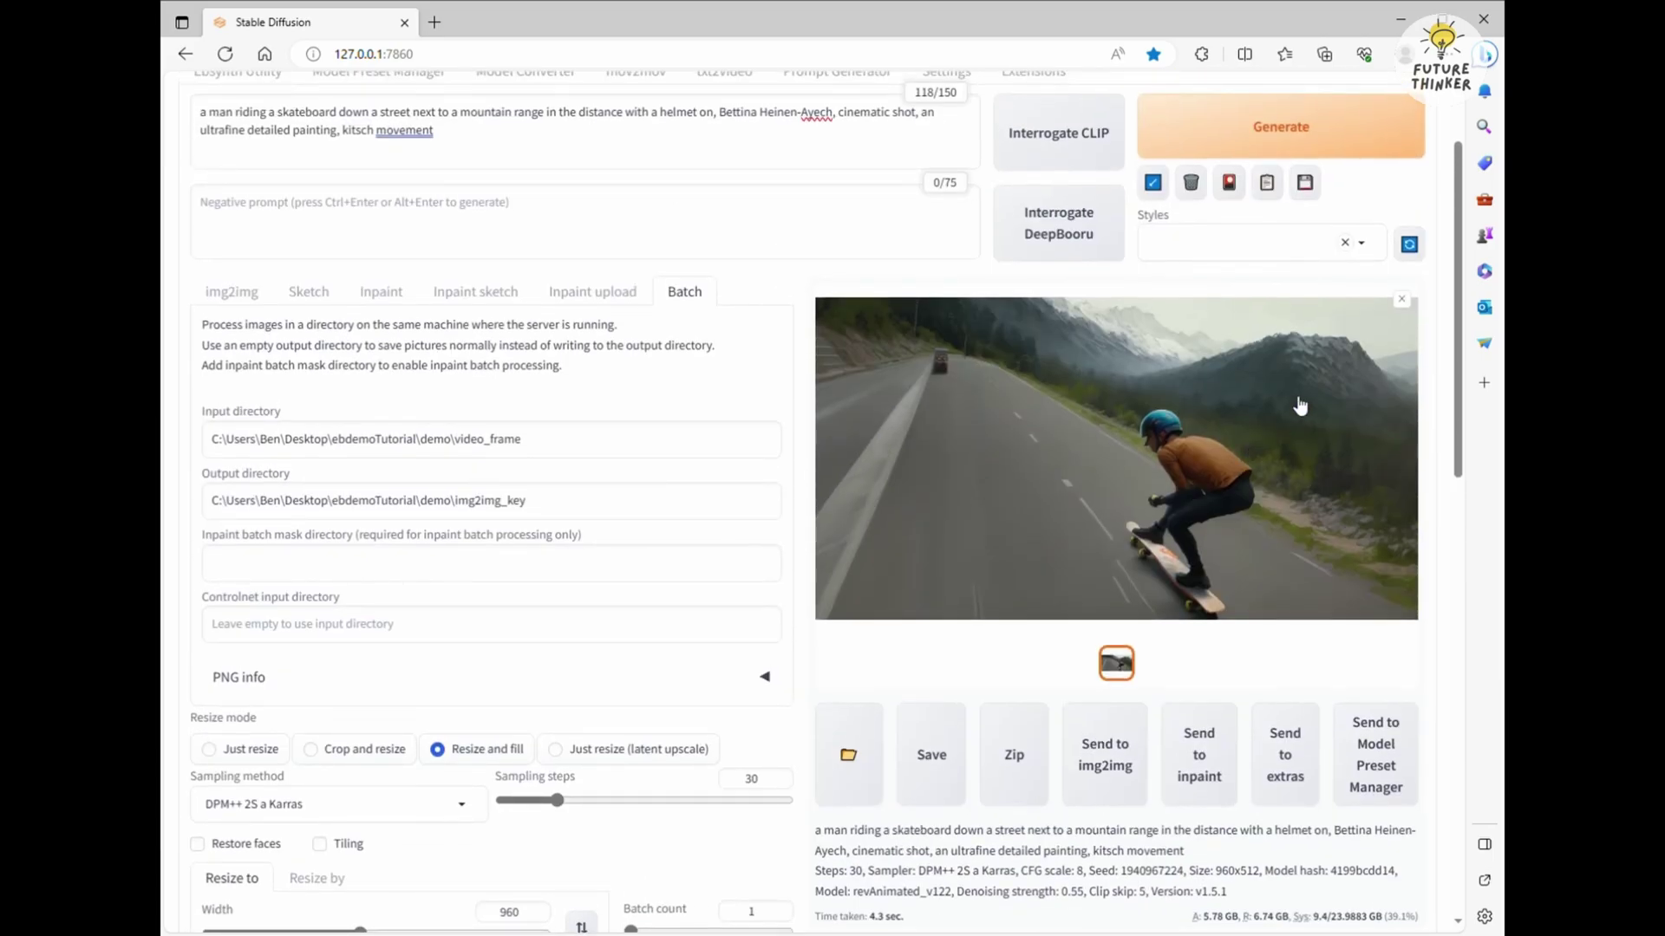
Close the preview and run batch img2img over all the keyframes.
{"action": "left_click", "coordinate": [1401, 299]}
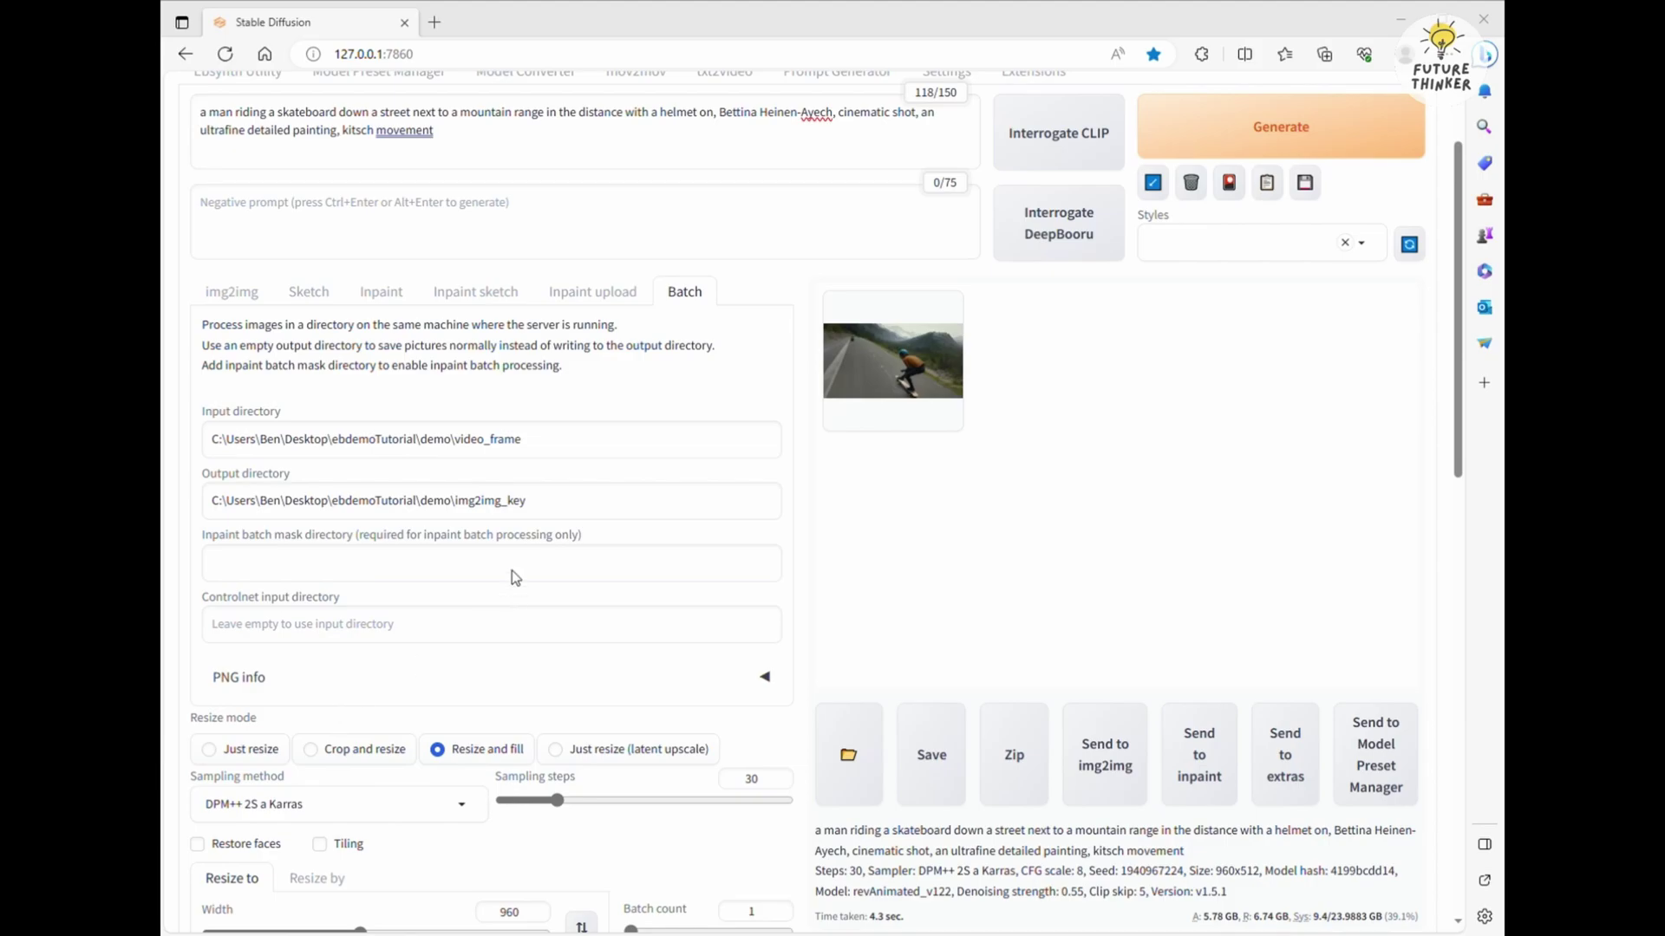
{"action": "left_click", "coordinate": [1224, 140]}
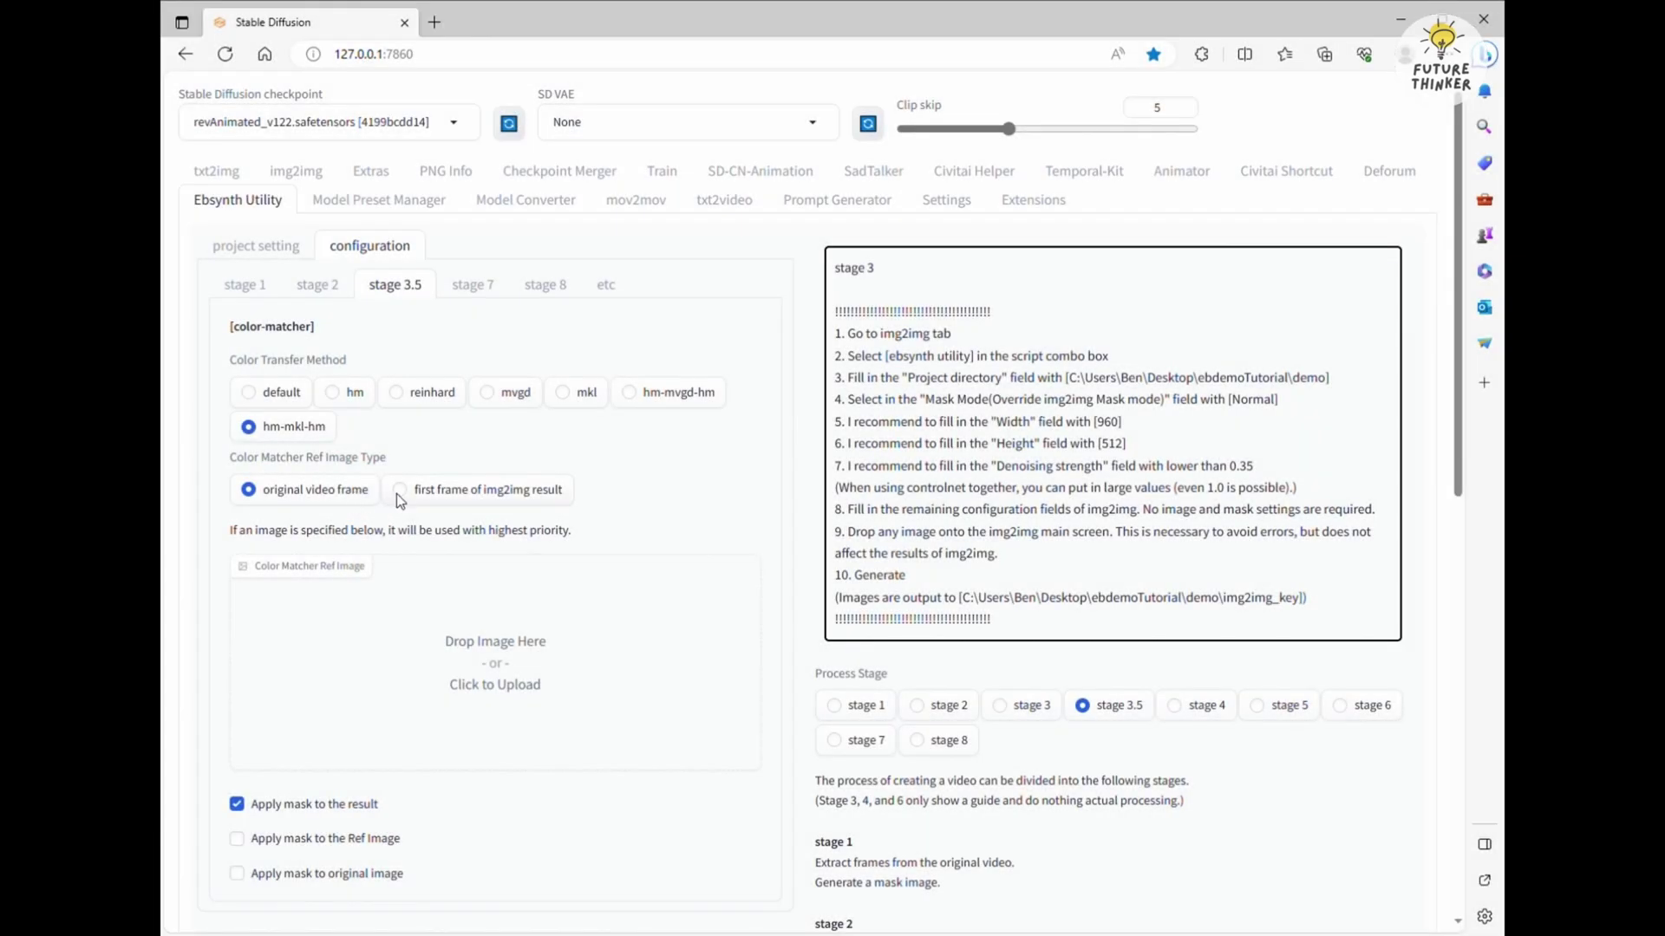
Choose 'first frame of img2img result' as the Color Matcher reference, then go back to project settings.
{"action": "left_click", "coordinate": [400, 500]}
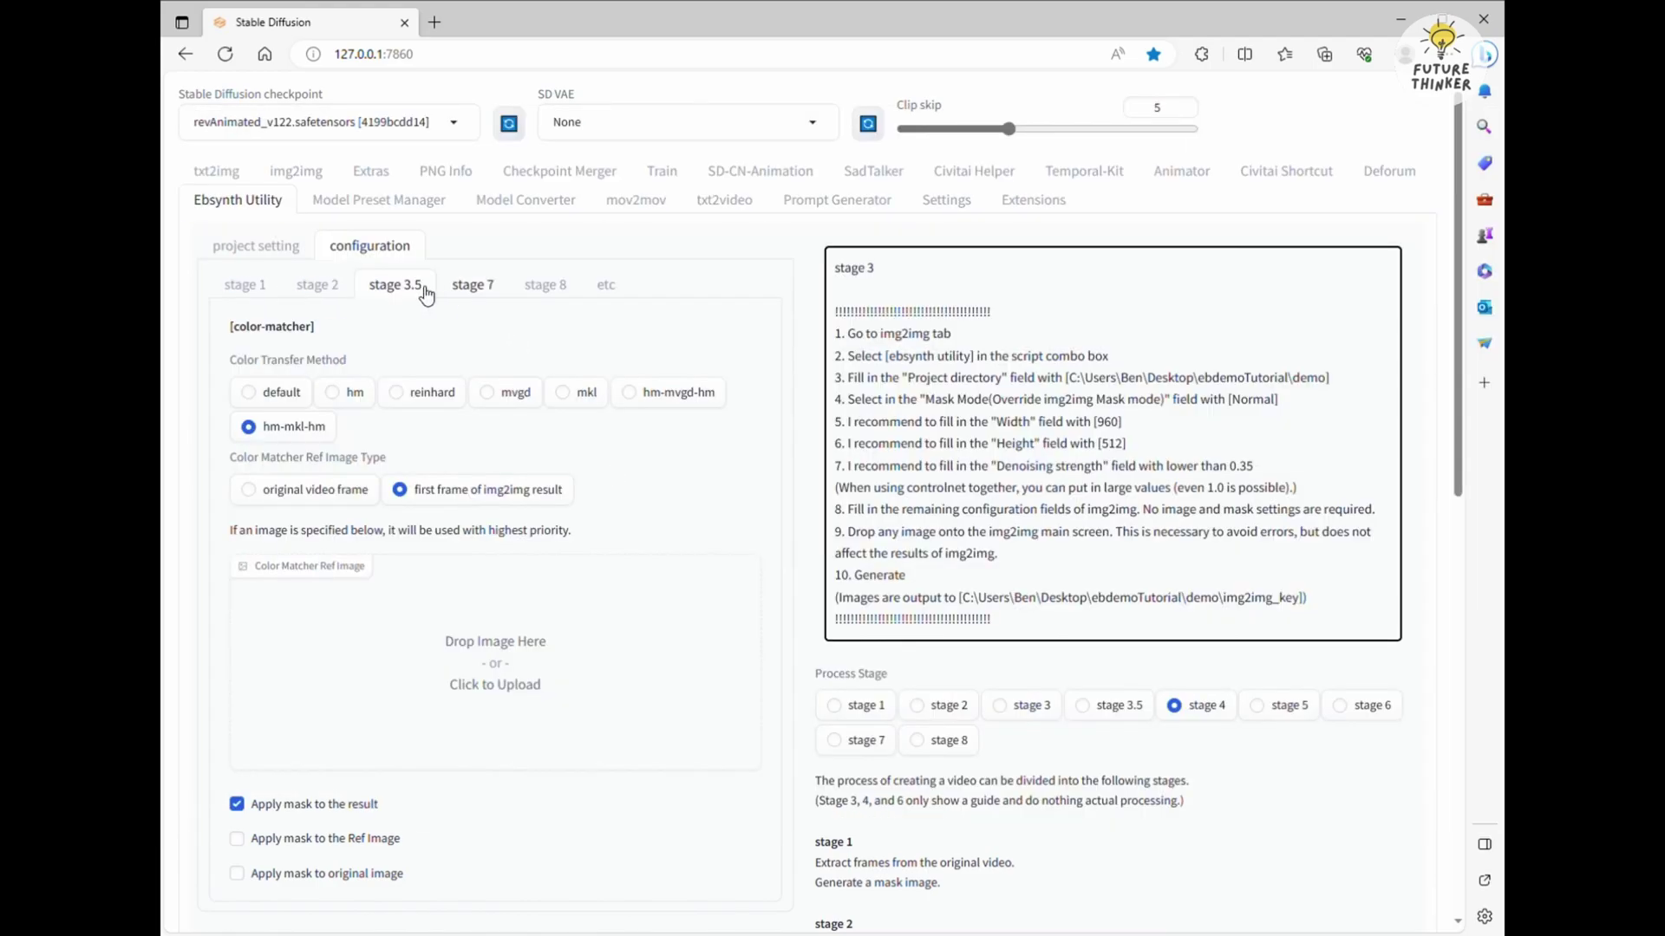
{"action": "left_click", "coordinate": [256, 246]}
Generate stage 4 to show the guide for upscaling img2img_key frames to 1920×1080.
{"action": "scroll", "coordinate": [1116, 565], "scroll_direction": "down", "scroll_amount": 3}
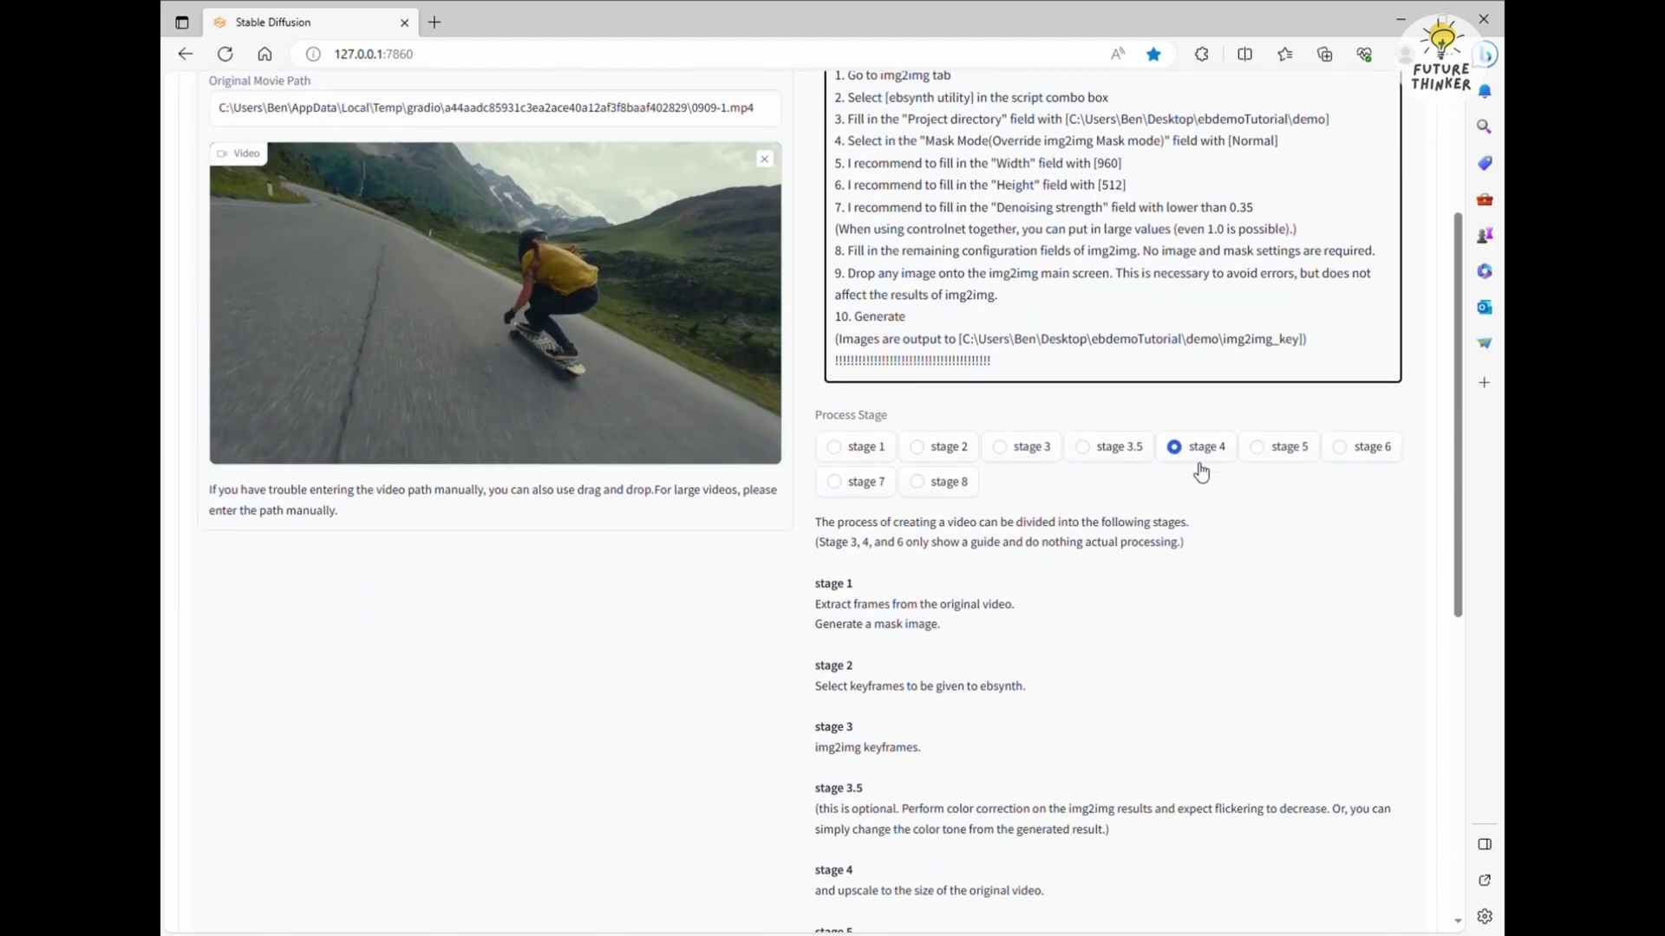
{"action": "scroll", "coordinate": [1109, 613], "scroll_direction": "down", "scroll_amount": 3}
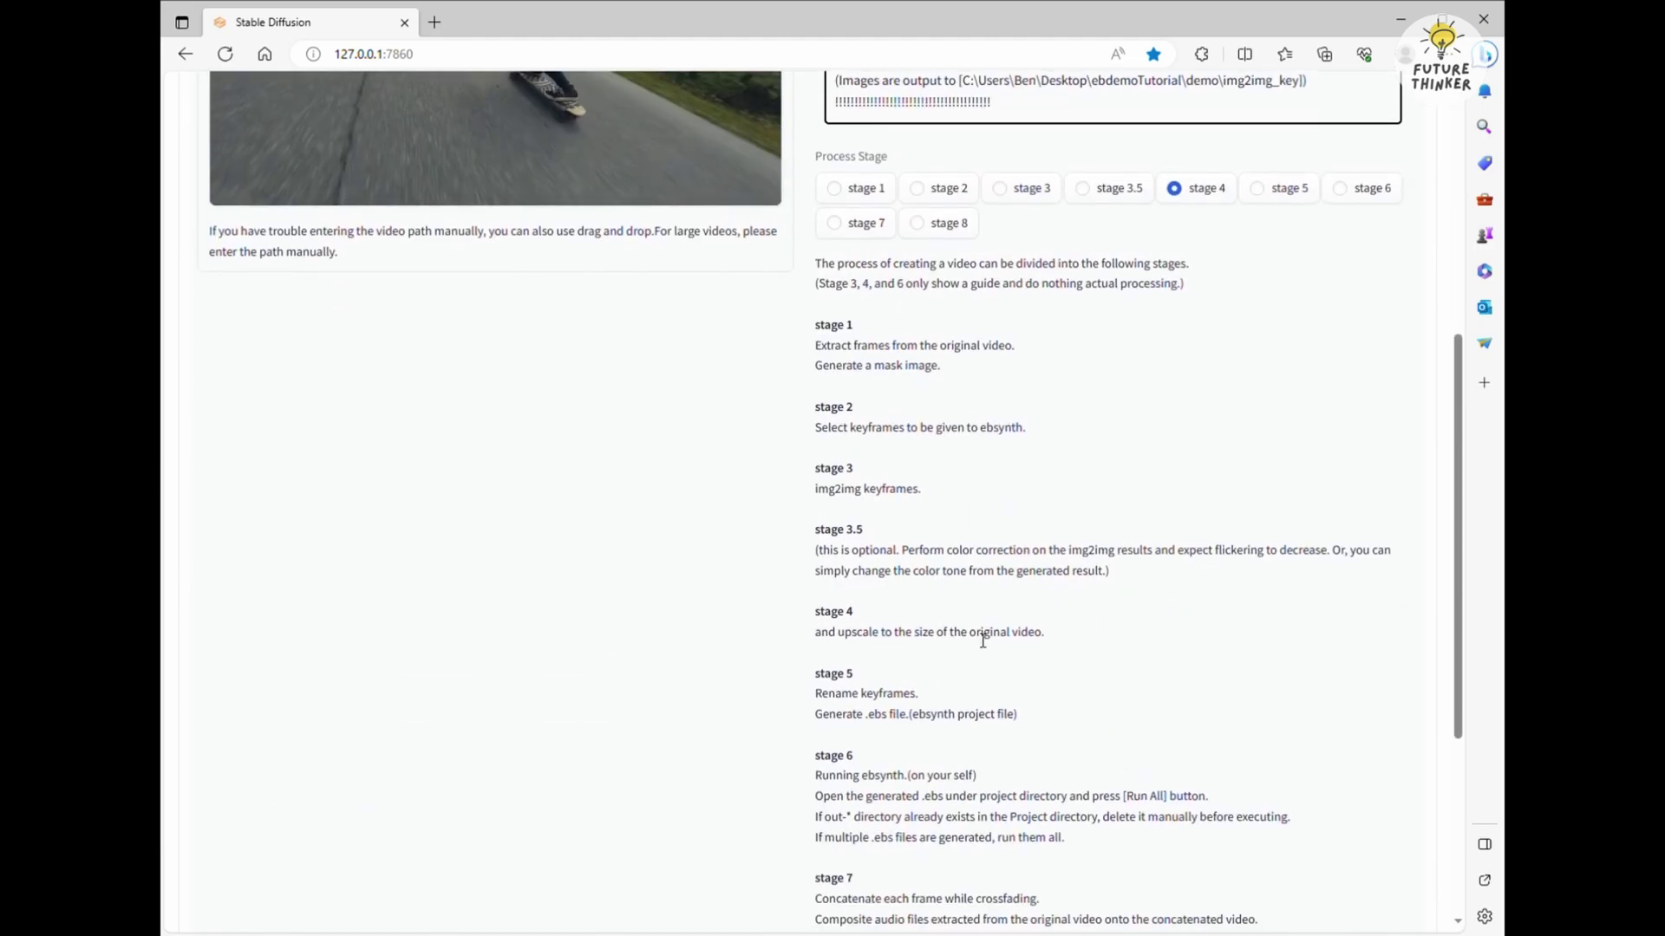
{"action": "scroll", "coordinate": [1030, 640], "scroll_direction": "down", "scroll_amount": 4}
{"action": "left_click", "coordinate": [1091, 762]}
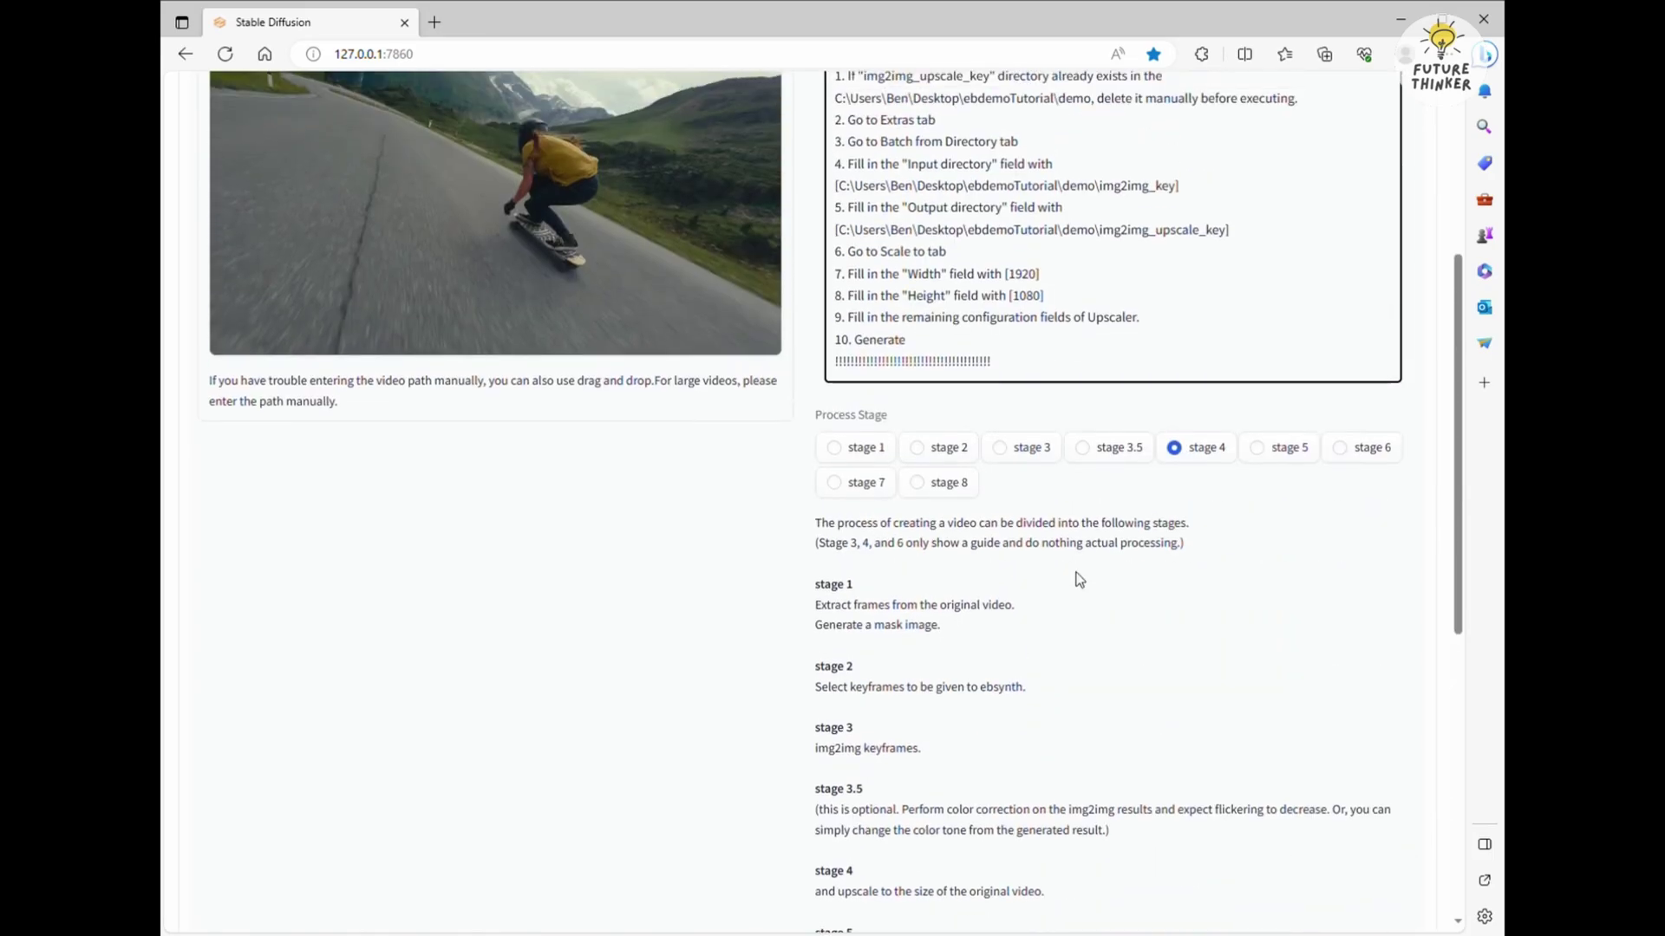
{"action": "scroll", "coordinate": [1080, 579], "scroll_direction": "up", "scroll_amount": 1}
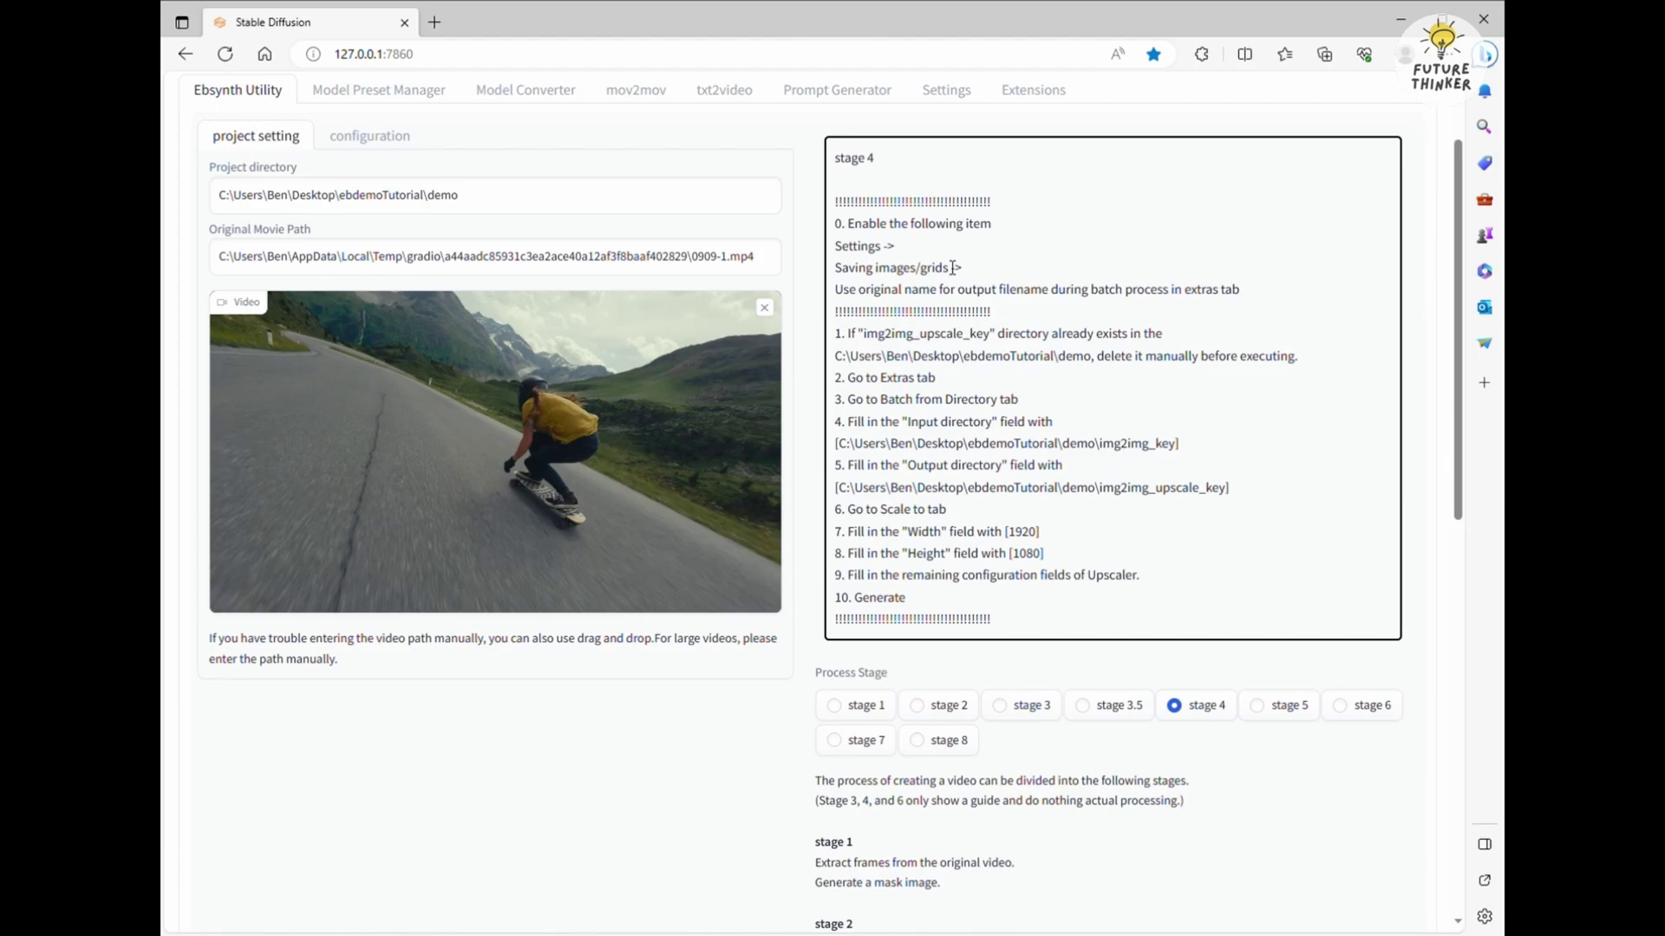
{"action": "left_click_drag", "start_coordinate": [967, 276], "coordinate": [838, 233]}
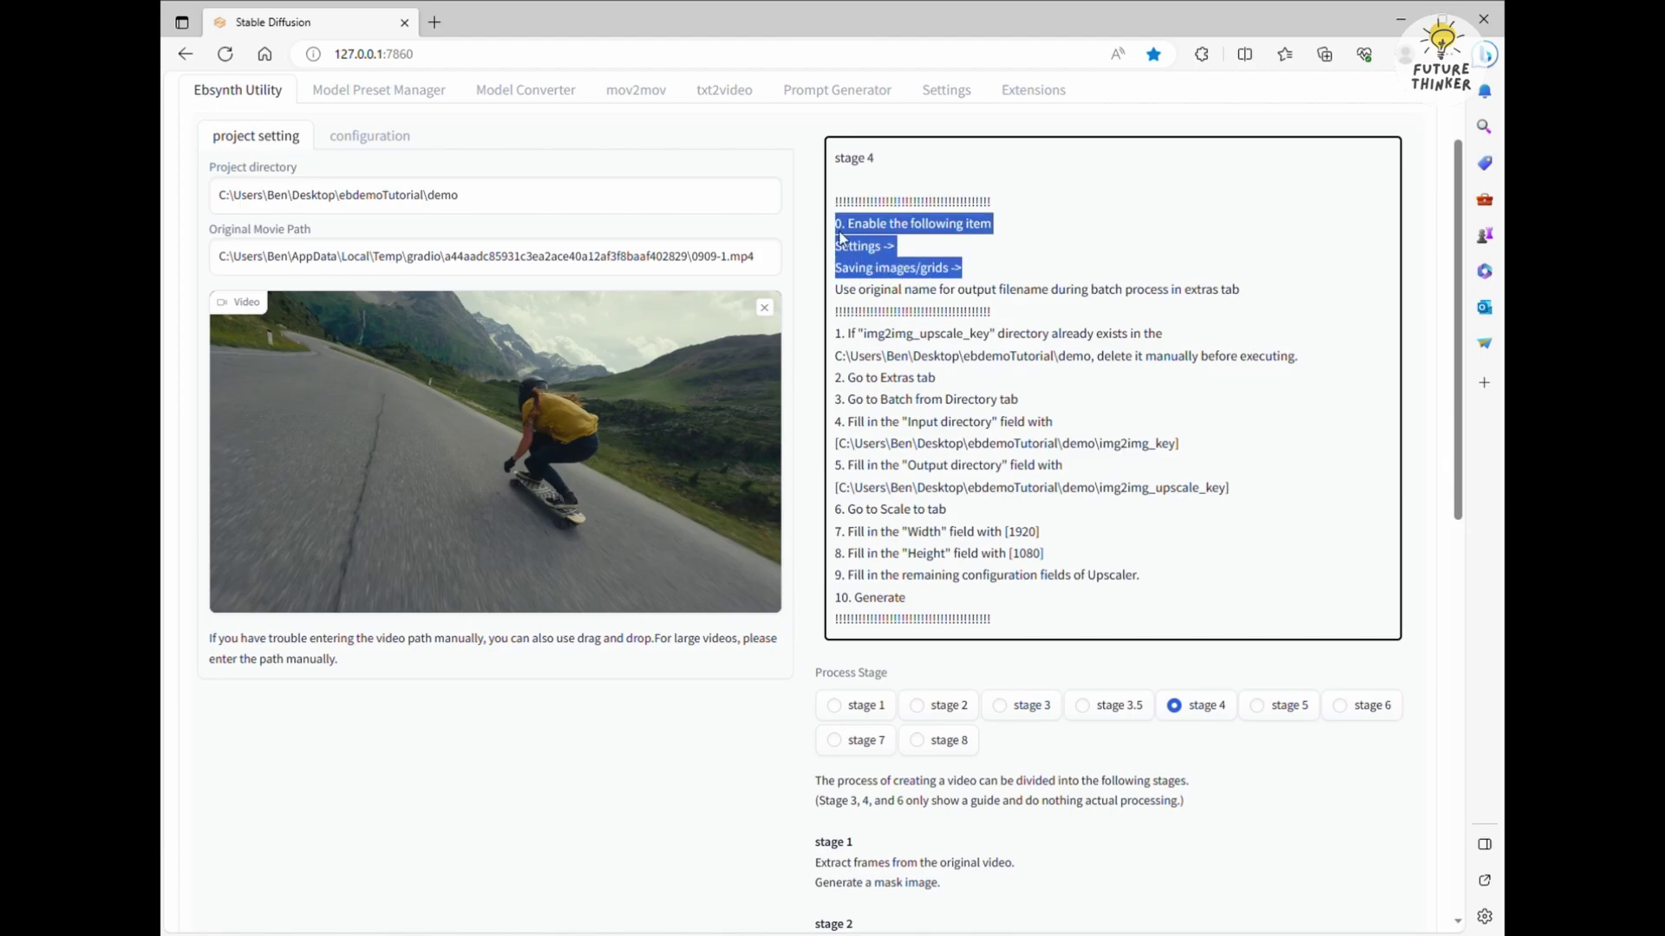
{"action": "left_click", "coordinate": [948, 269]}
{"action": "scroll", "coordinate": [948, 270], "scroll_direction": "up", "scroll_amount": 2}
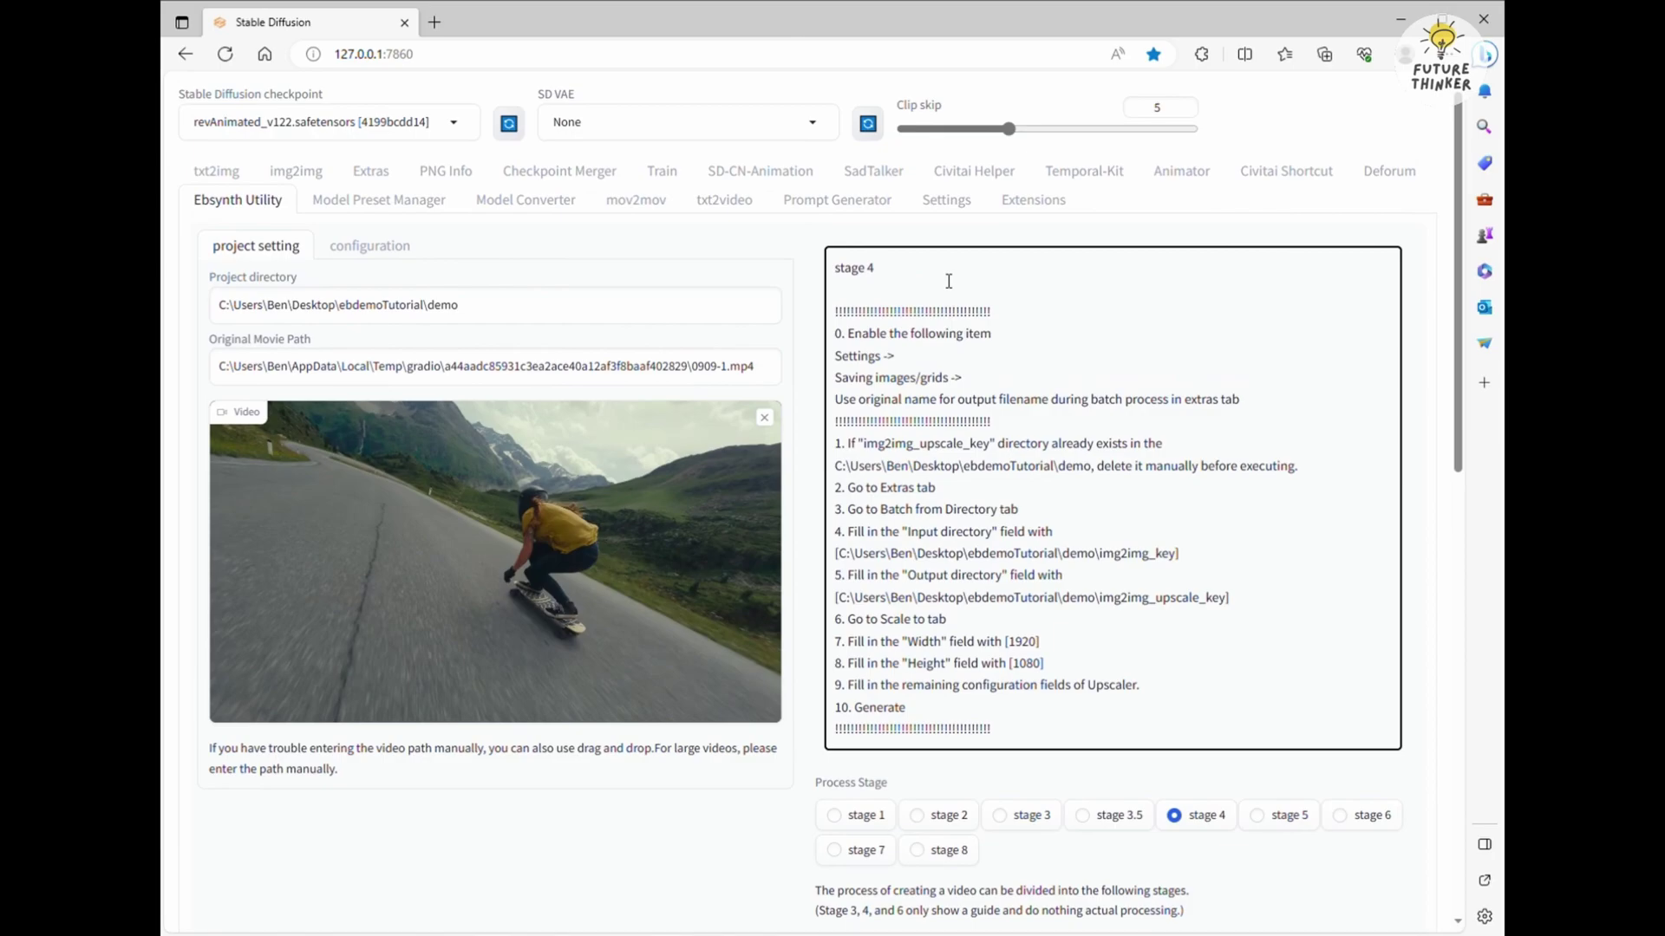
{"action": "left_click", "coordinate": [948, 206]}
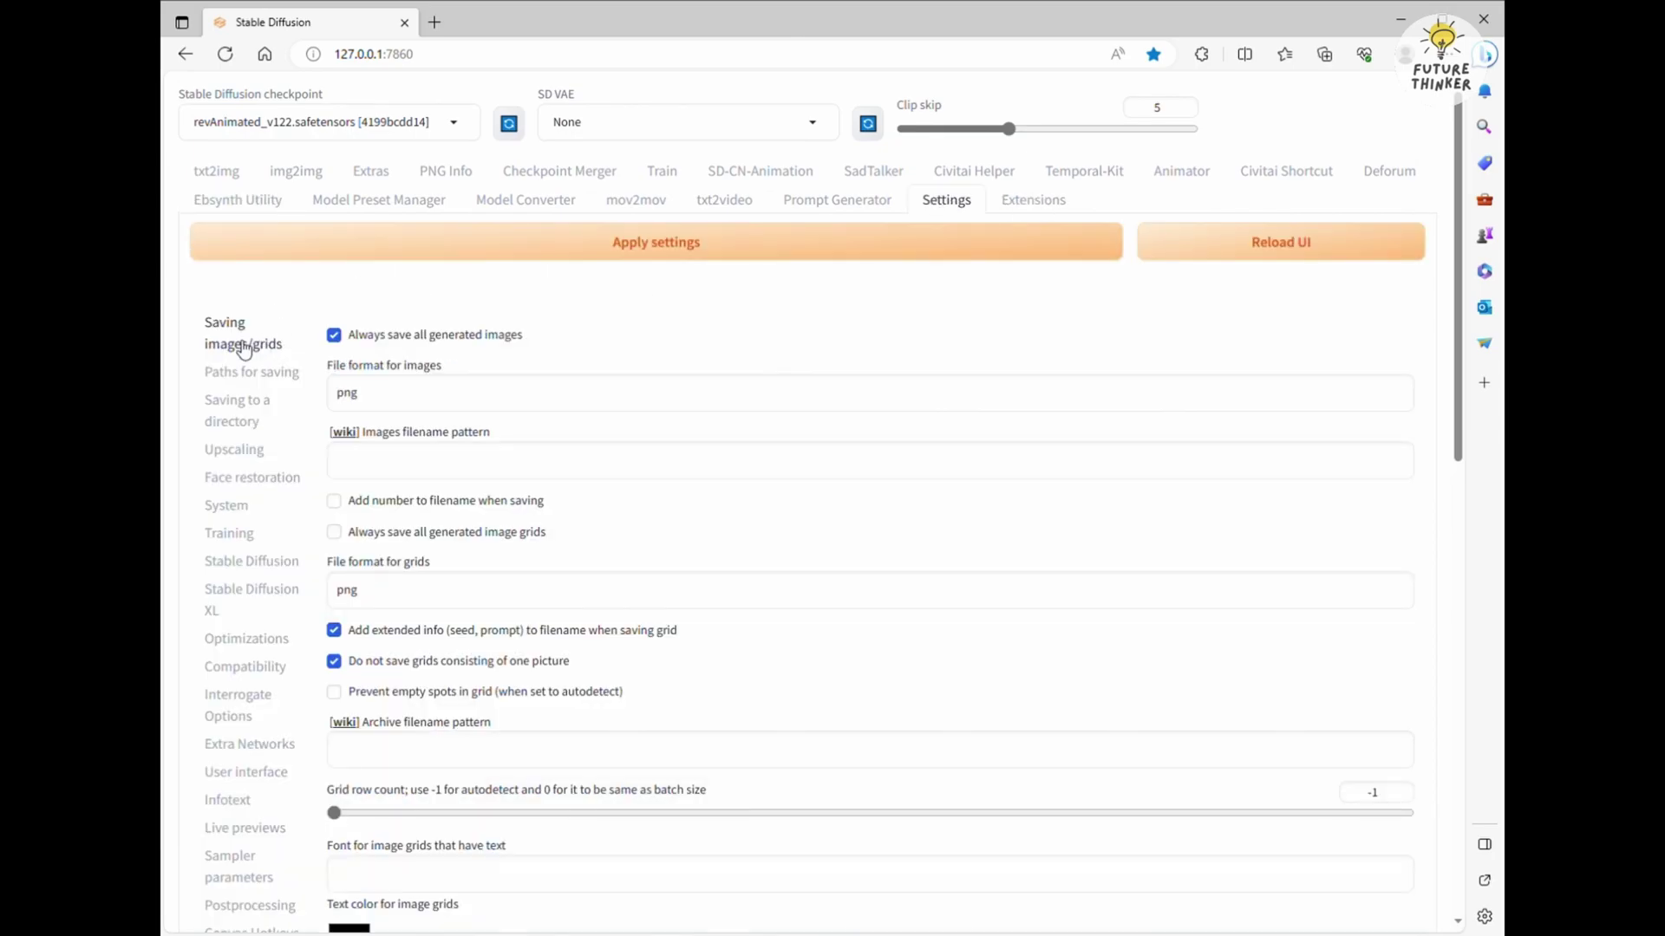
{"action": "scroll", "coordinate": [446, 361], "scroll_direction": "down", "scroll_amount": 10}
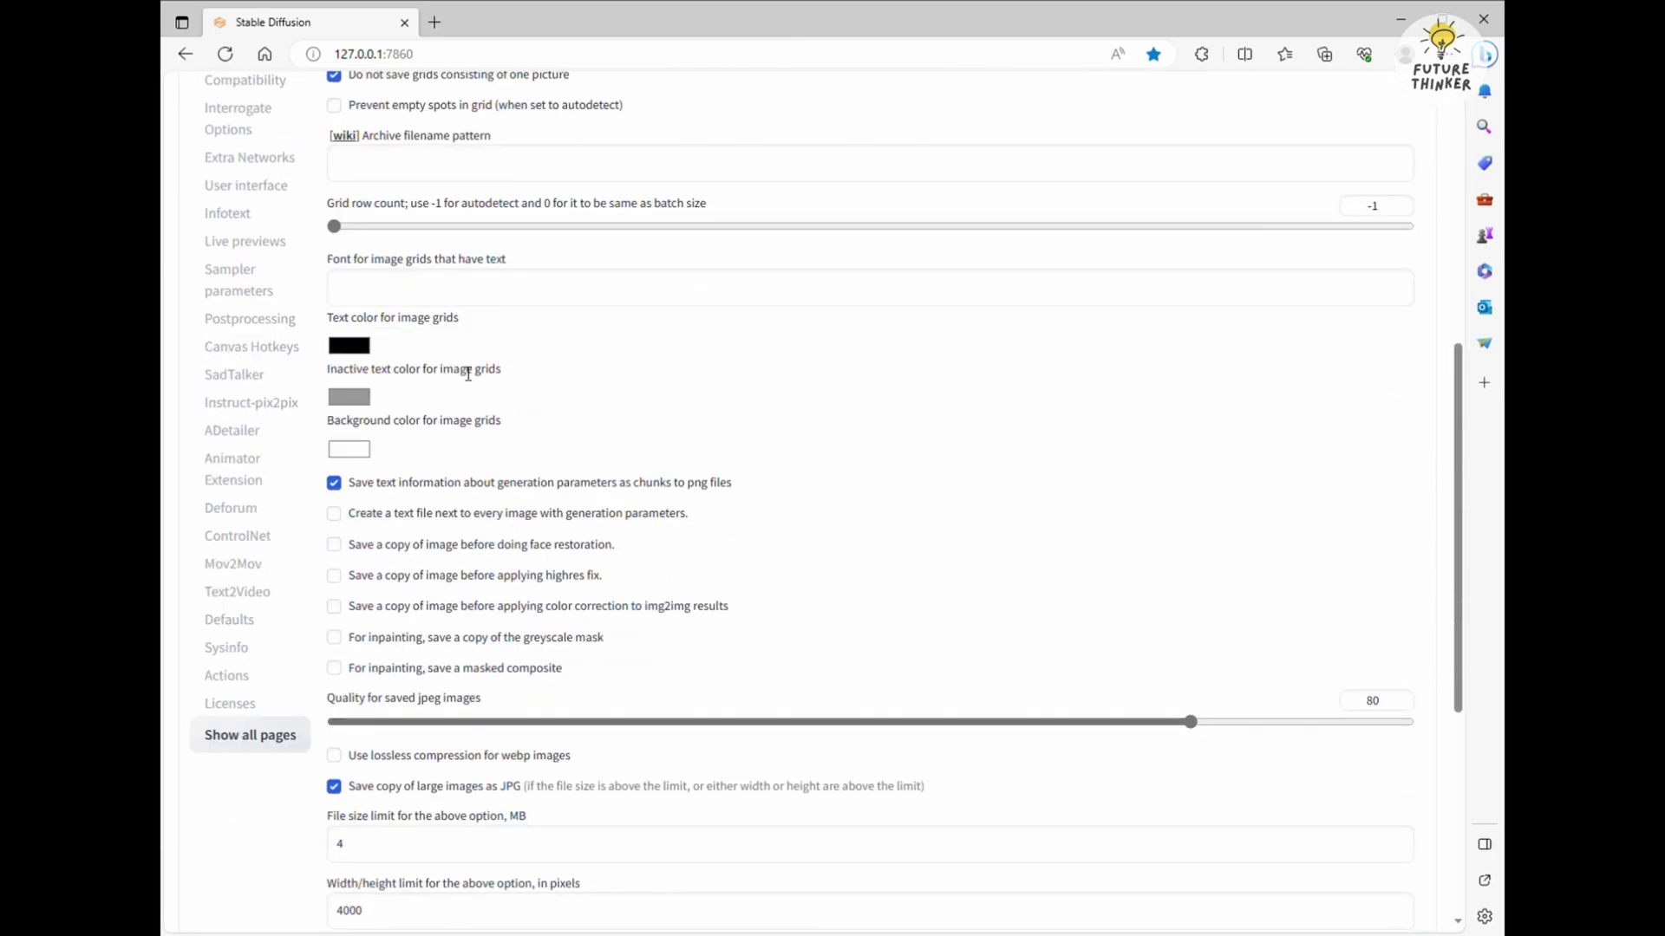
{"action": "scroll", "coordinate": [468, 374], "scroll_direction": "down", "scroll_amount": 1}
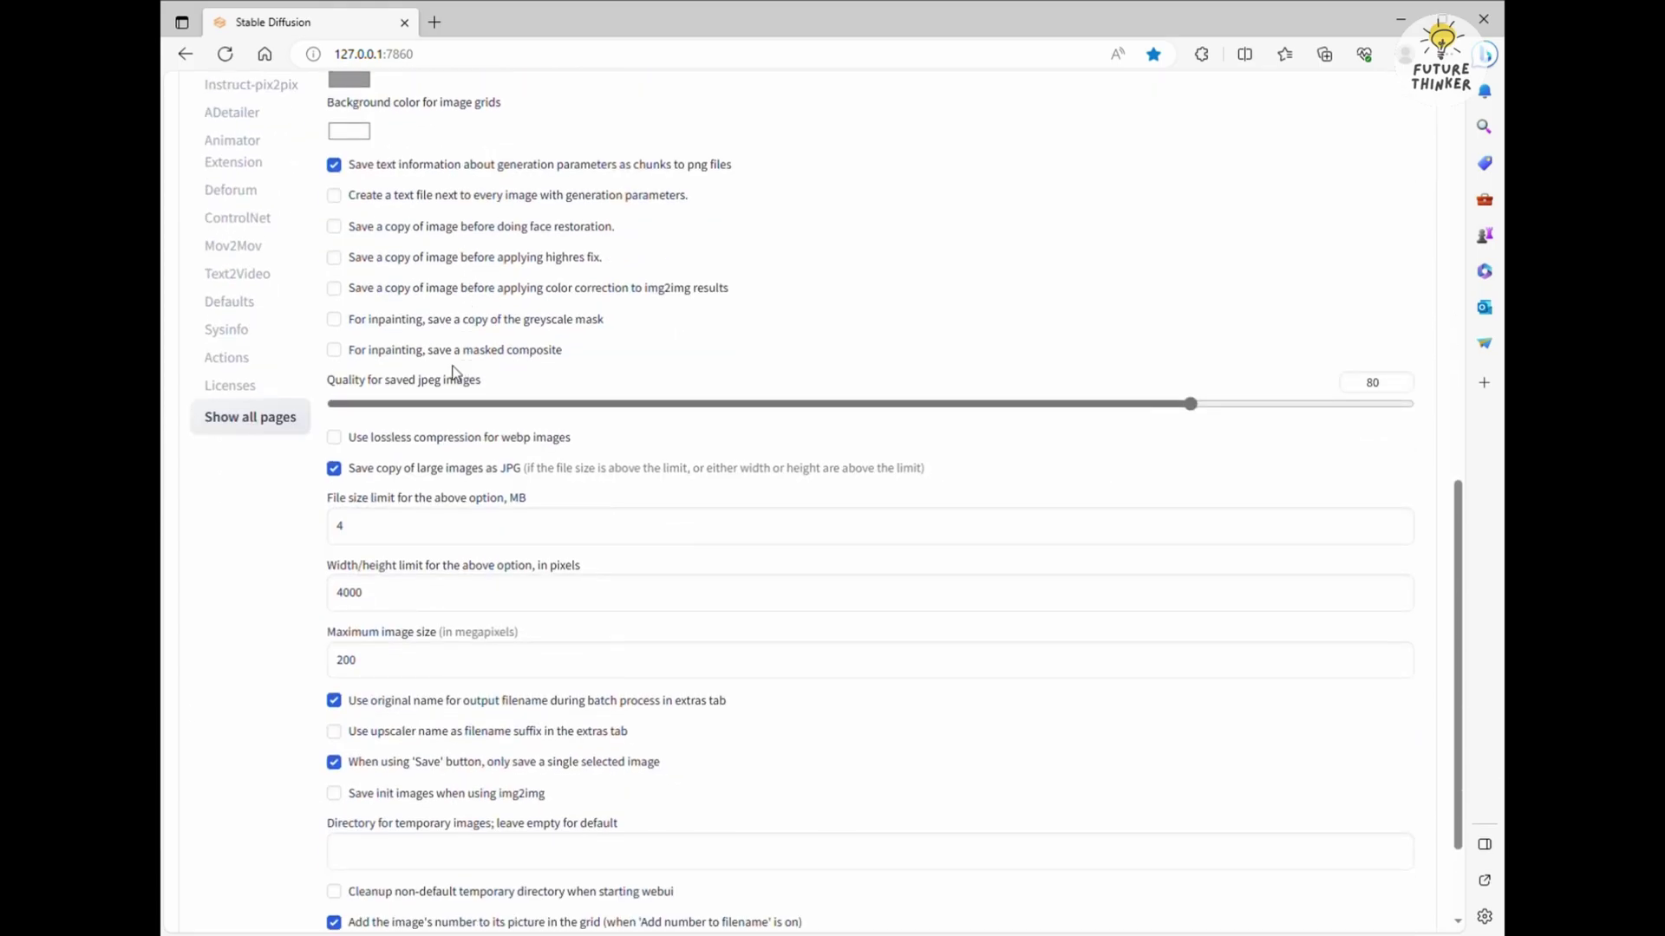
{"action": "scroll", "coordinate": [453, 373], "scroll_direction": "down", "scroll_amount": 2}
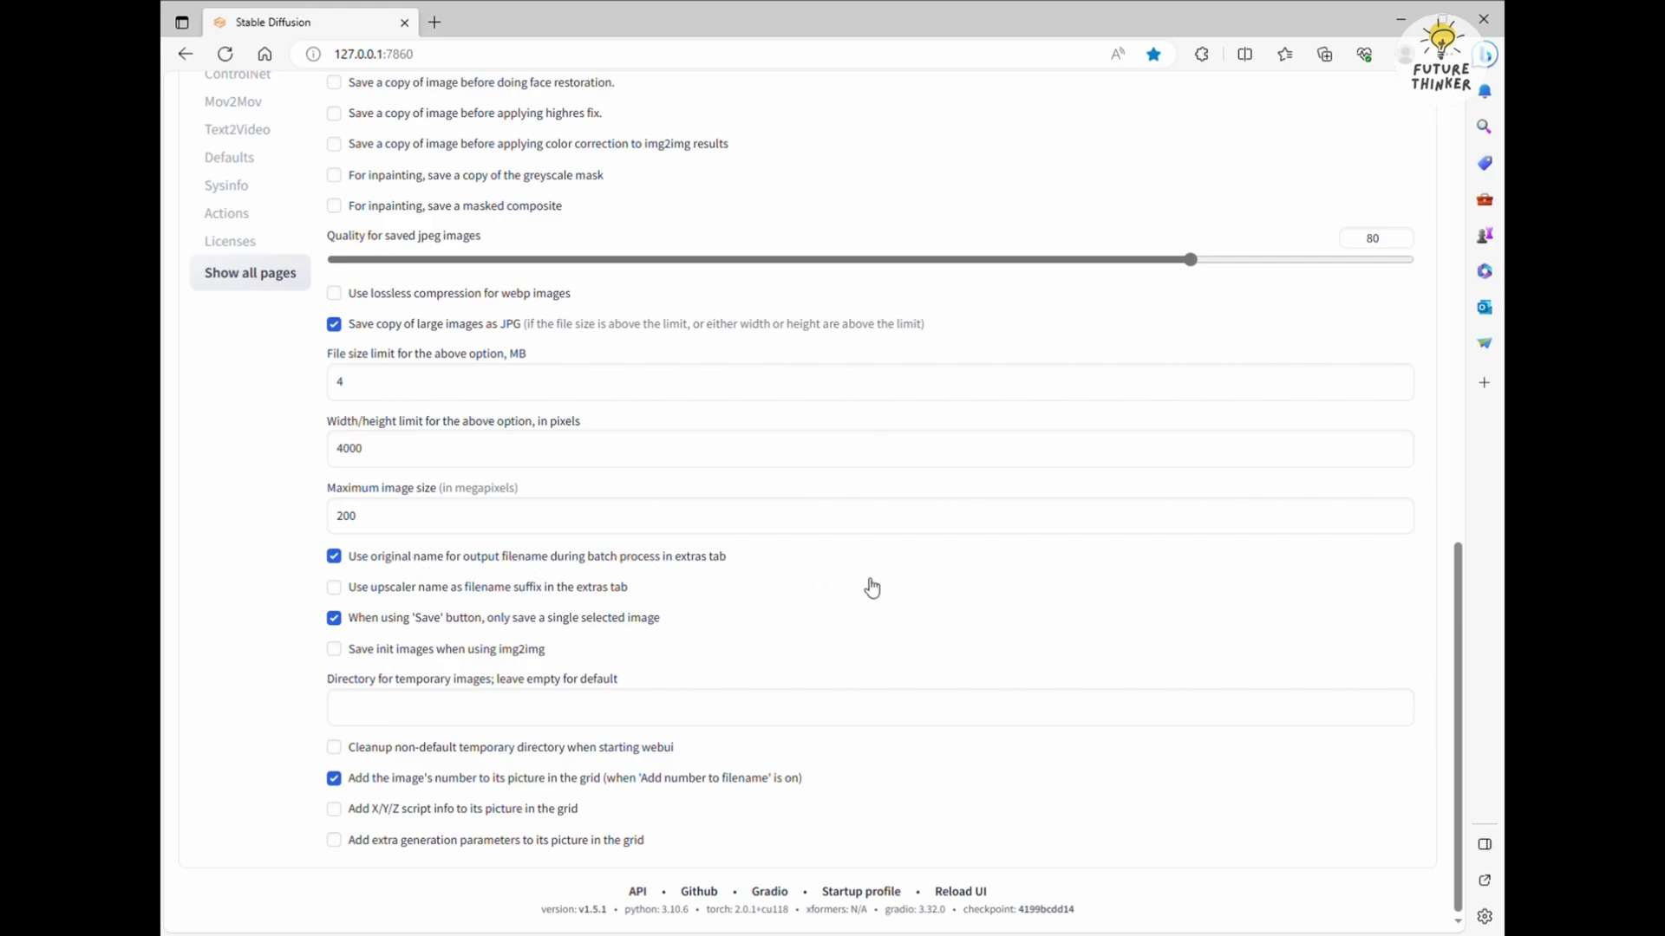
{"action": "scroll", "coordinate": [870, 588], "scroll_direction": "up", "scroll_amount": 12}
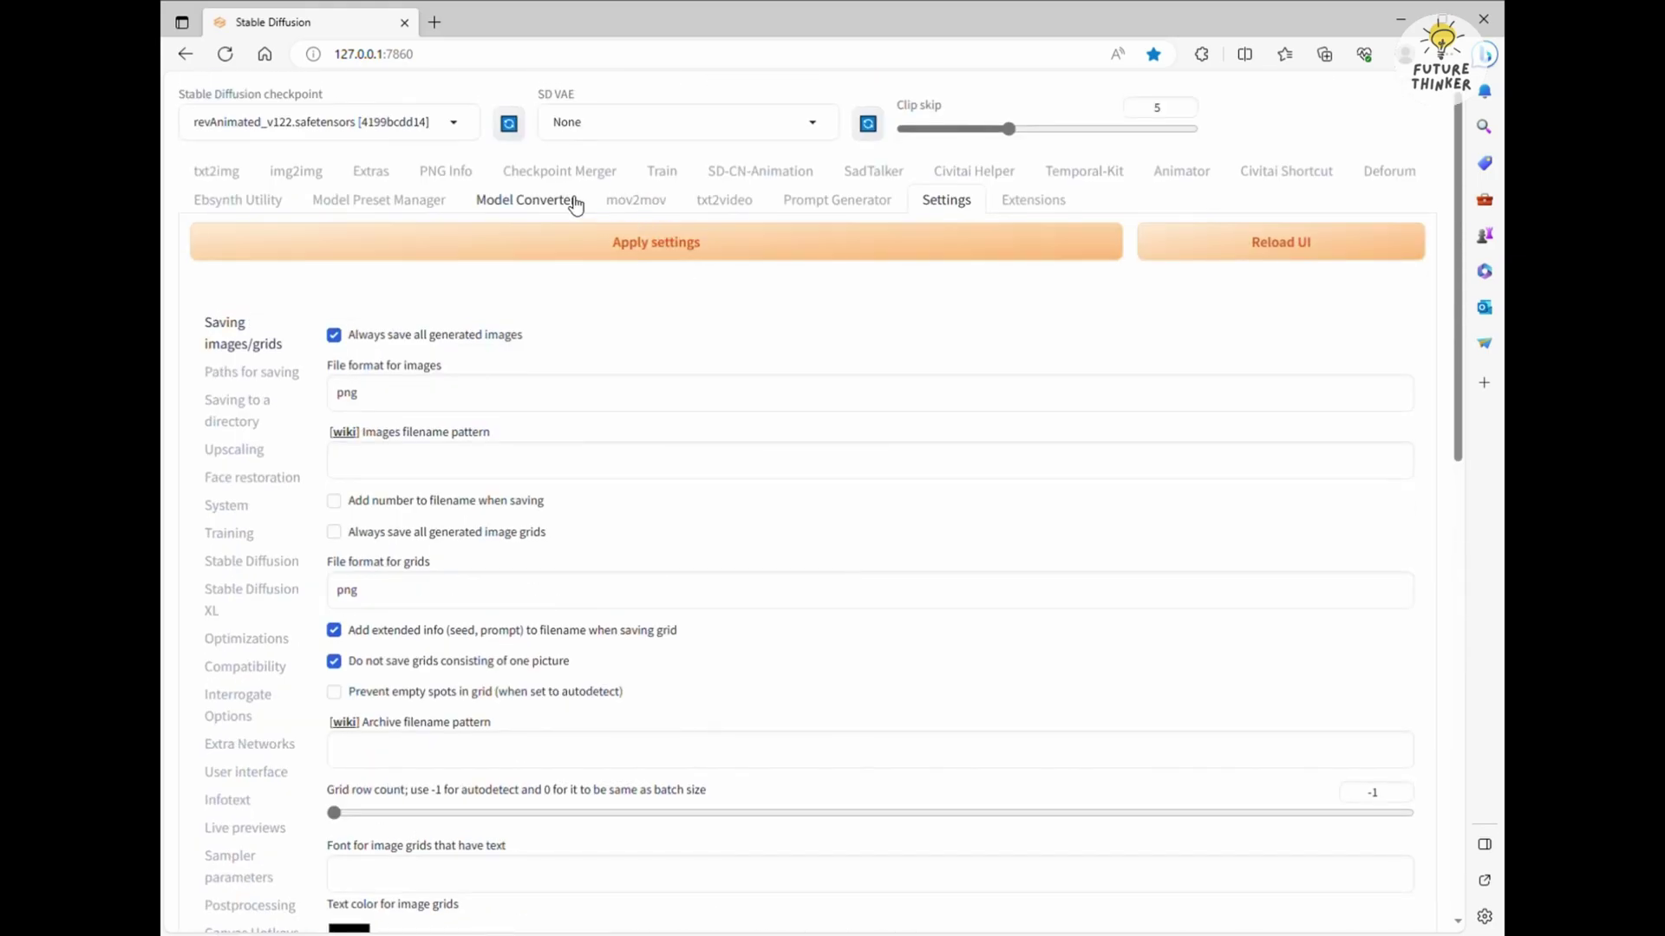
Note the img2img_upscale_key folder and 1920 width in the stage 4 guide, then go to Extras.
{"action": "left_click", "coordinate": [238, 199]}
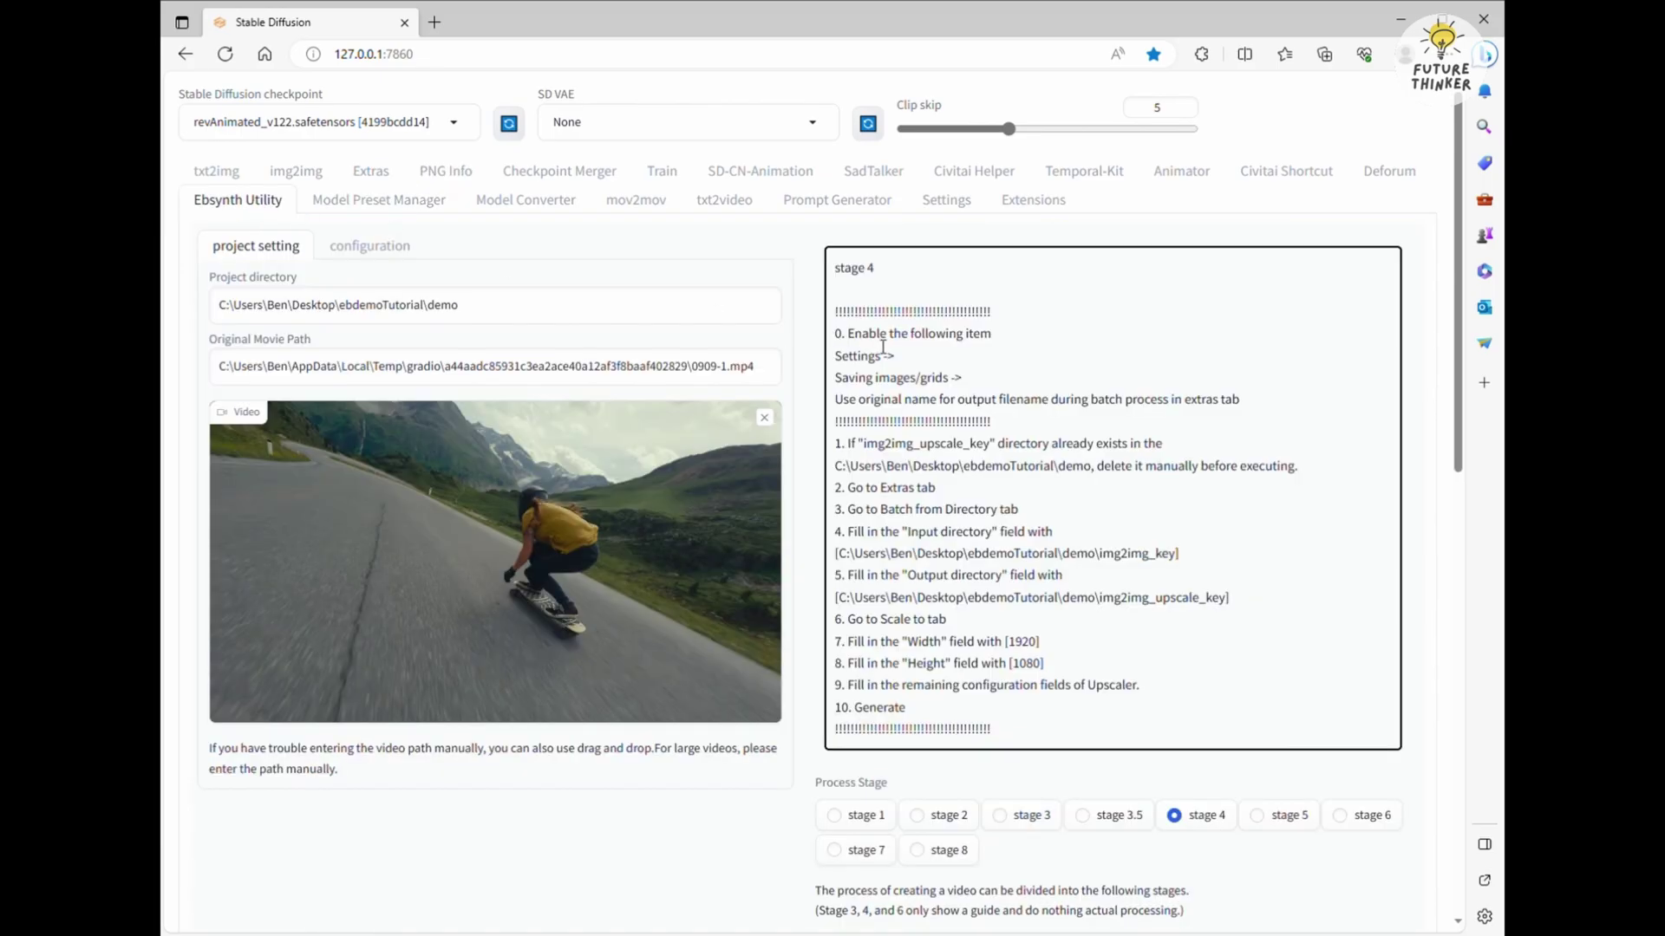
{"action": "double_click", "coordinate": [884, 446]}
{"action": "left_click", "coordinate": [1031, 457]}
{"action": "double_click", "coordinate": [1022, 642]}
{"action": "left_click", "coordinate": [393, 180]}
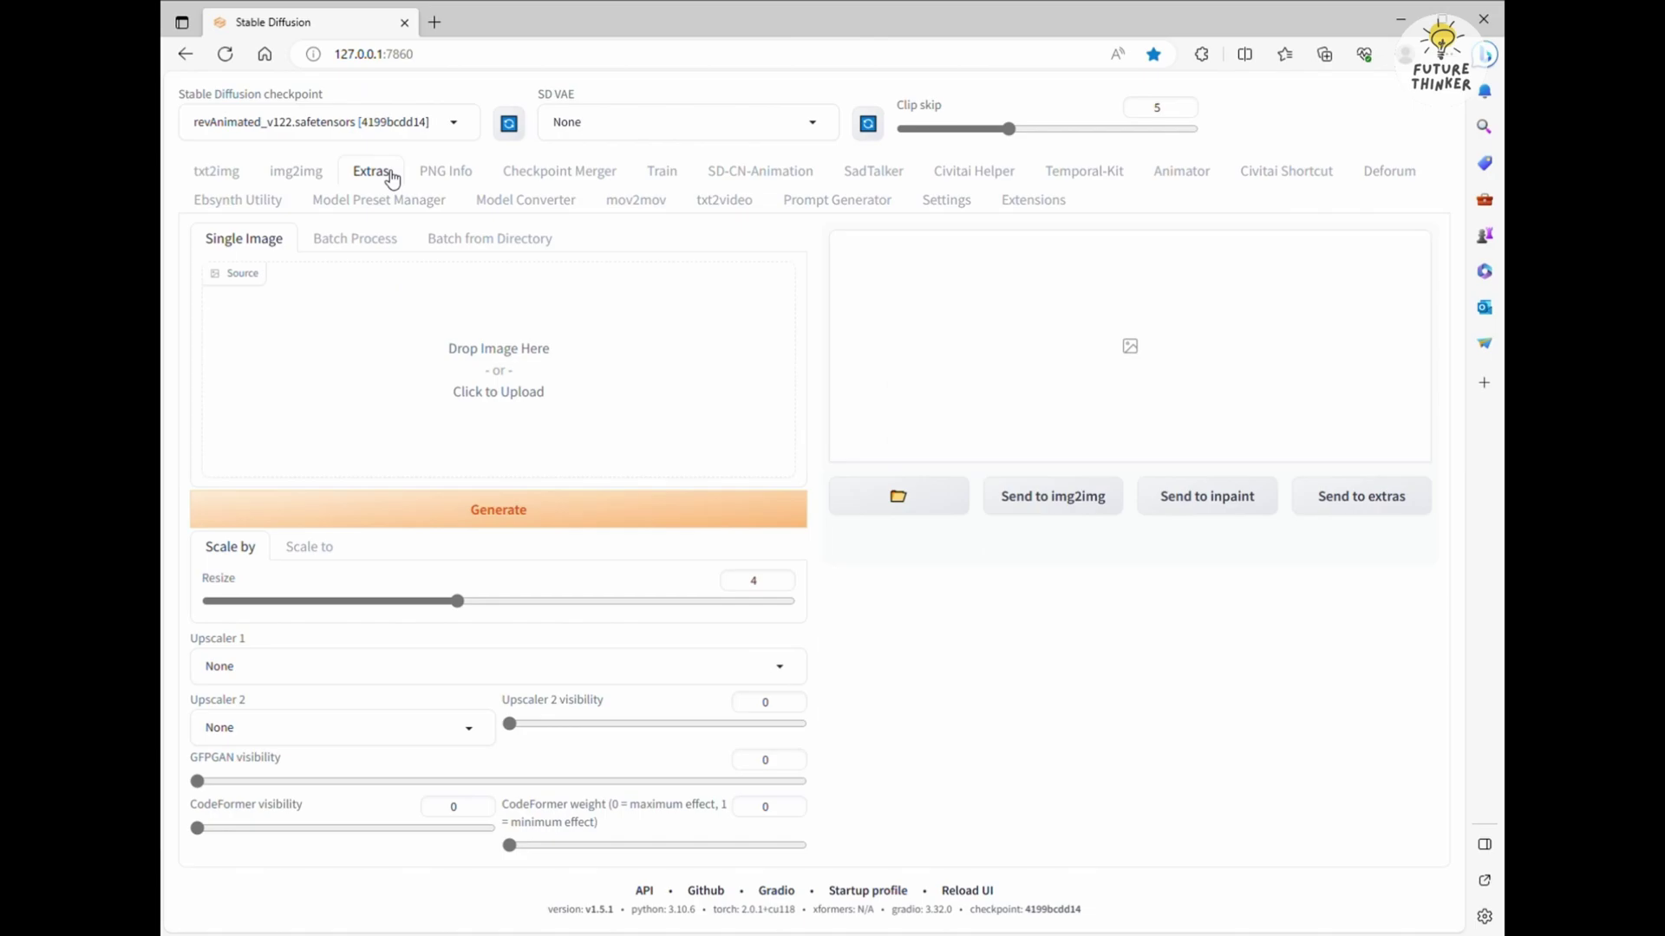
Set Extras to Batch from Directory, scaling to exactly 1920×1080.
{"action": "left_click", "coordinate": [378, 248]}
{"action": "left_click", "coordinate": [454, 250]}
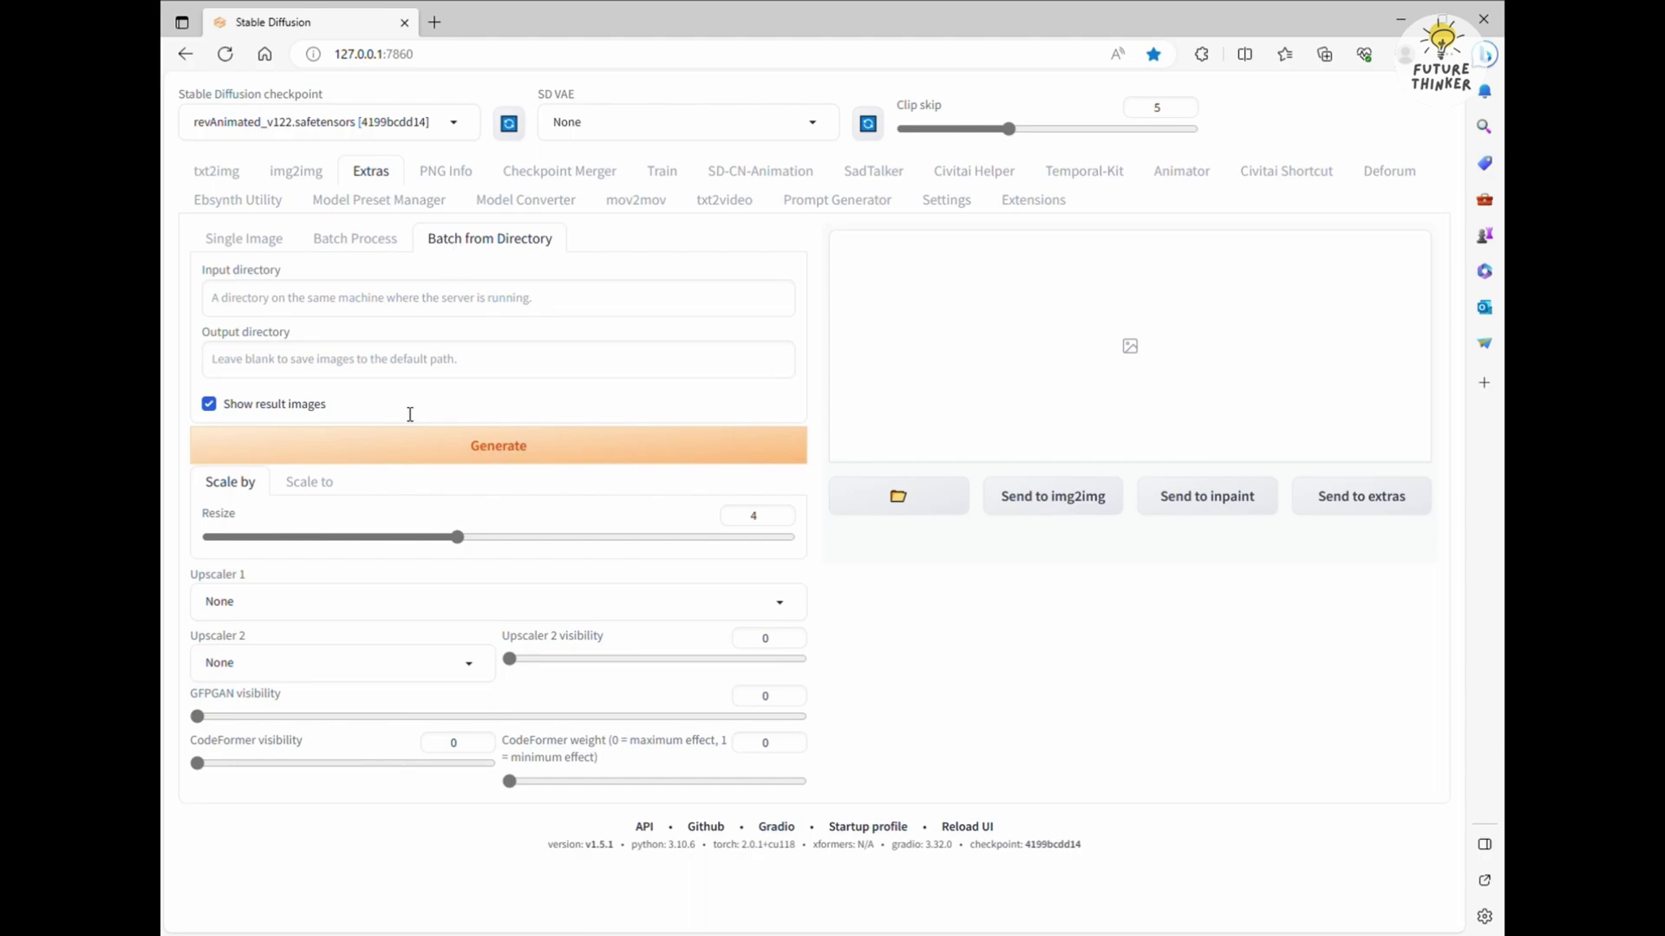
{"action": "left_click", "coordinate": [316, 483]}
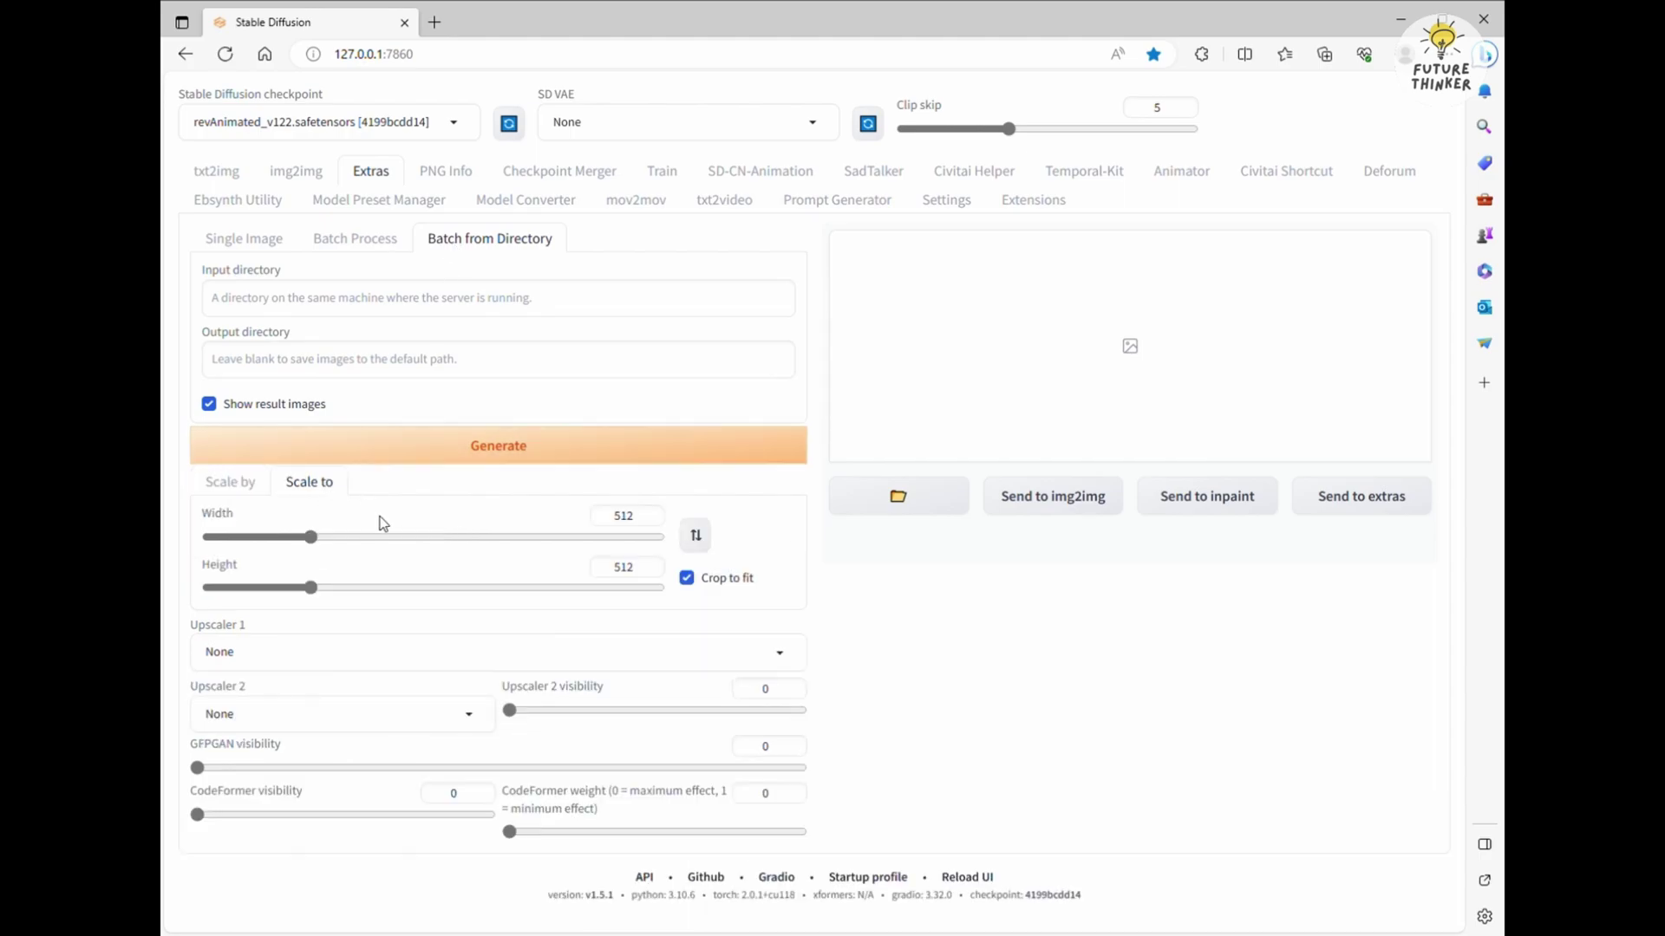
{"action": "double_click", "coordinate": [626, 517]}
{"action": "type", "text": "1920"}
{"action": "double_click", "coordinate": [626, 569]}
{"action": "type", "text": "1080"}
Paste the img2img_key folder as input and img2img_upscale_key as the output directory.
{"action": "left_click", "coordinate": [430, 311]}
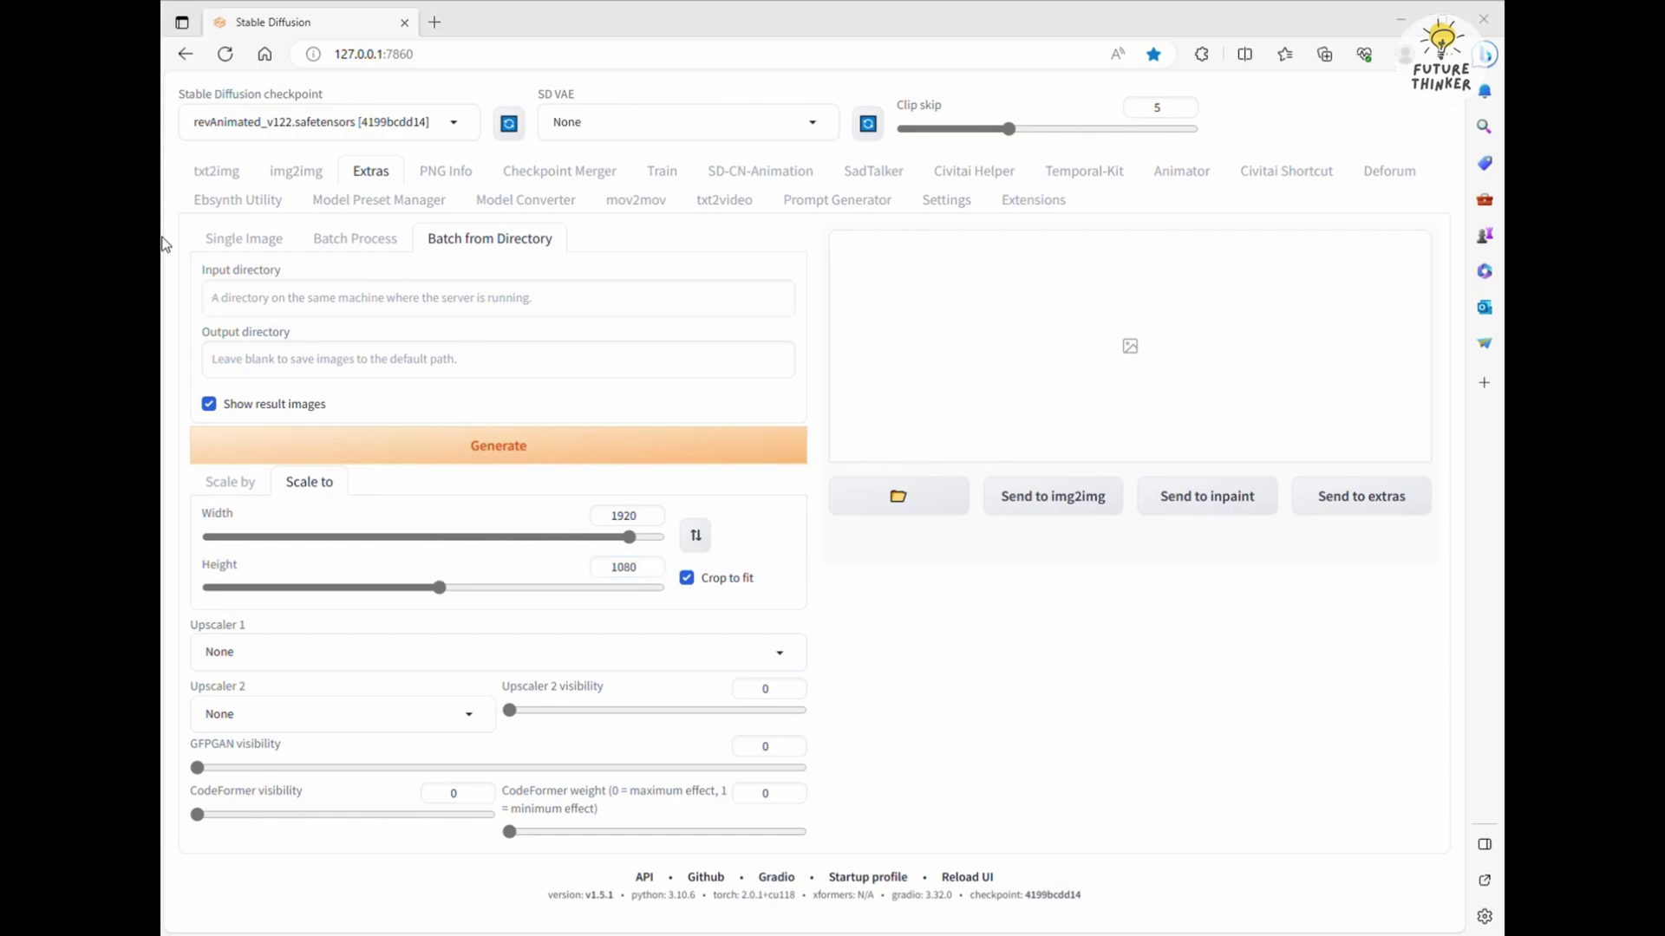
{"action": "left_click", "coordinate": [476, 291]}
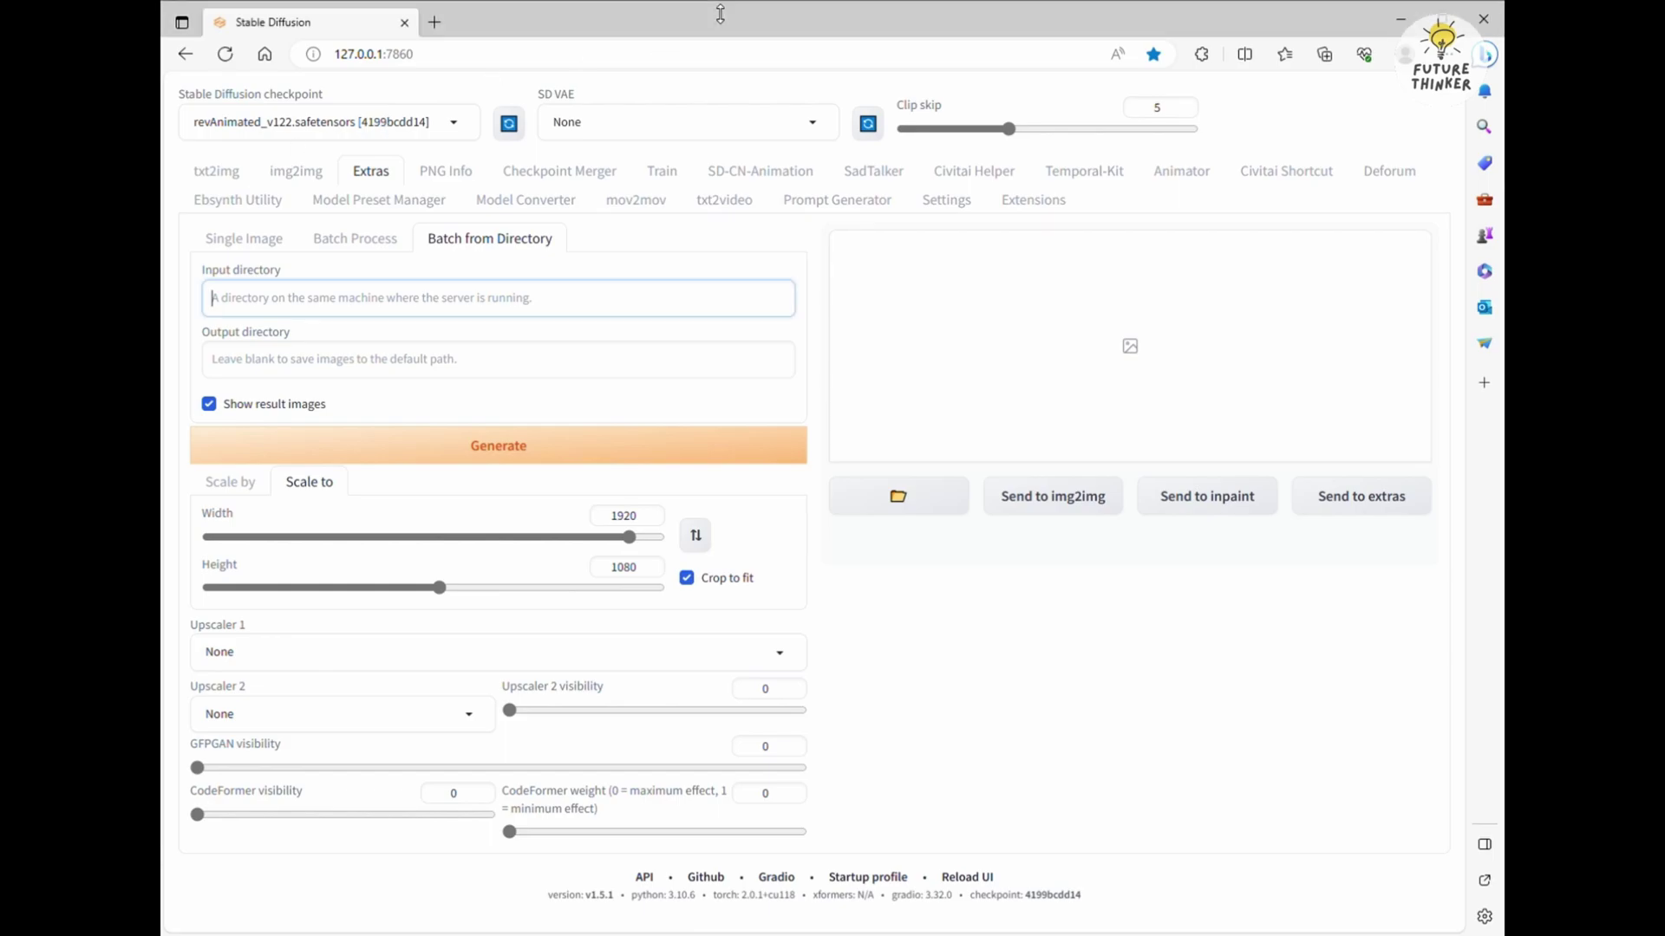
{"action": "type", "text": "C:\\Users\\Ben\\Desktop\\ebdemoTutorial\\demo\\img2img_key"}
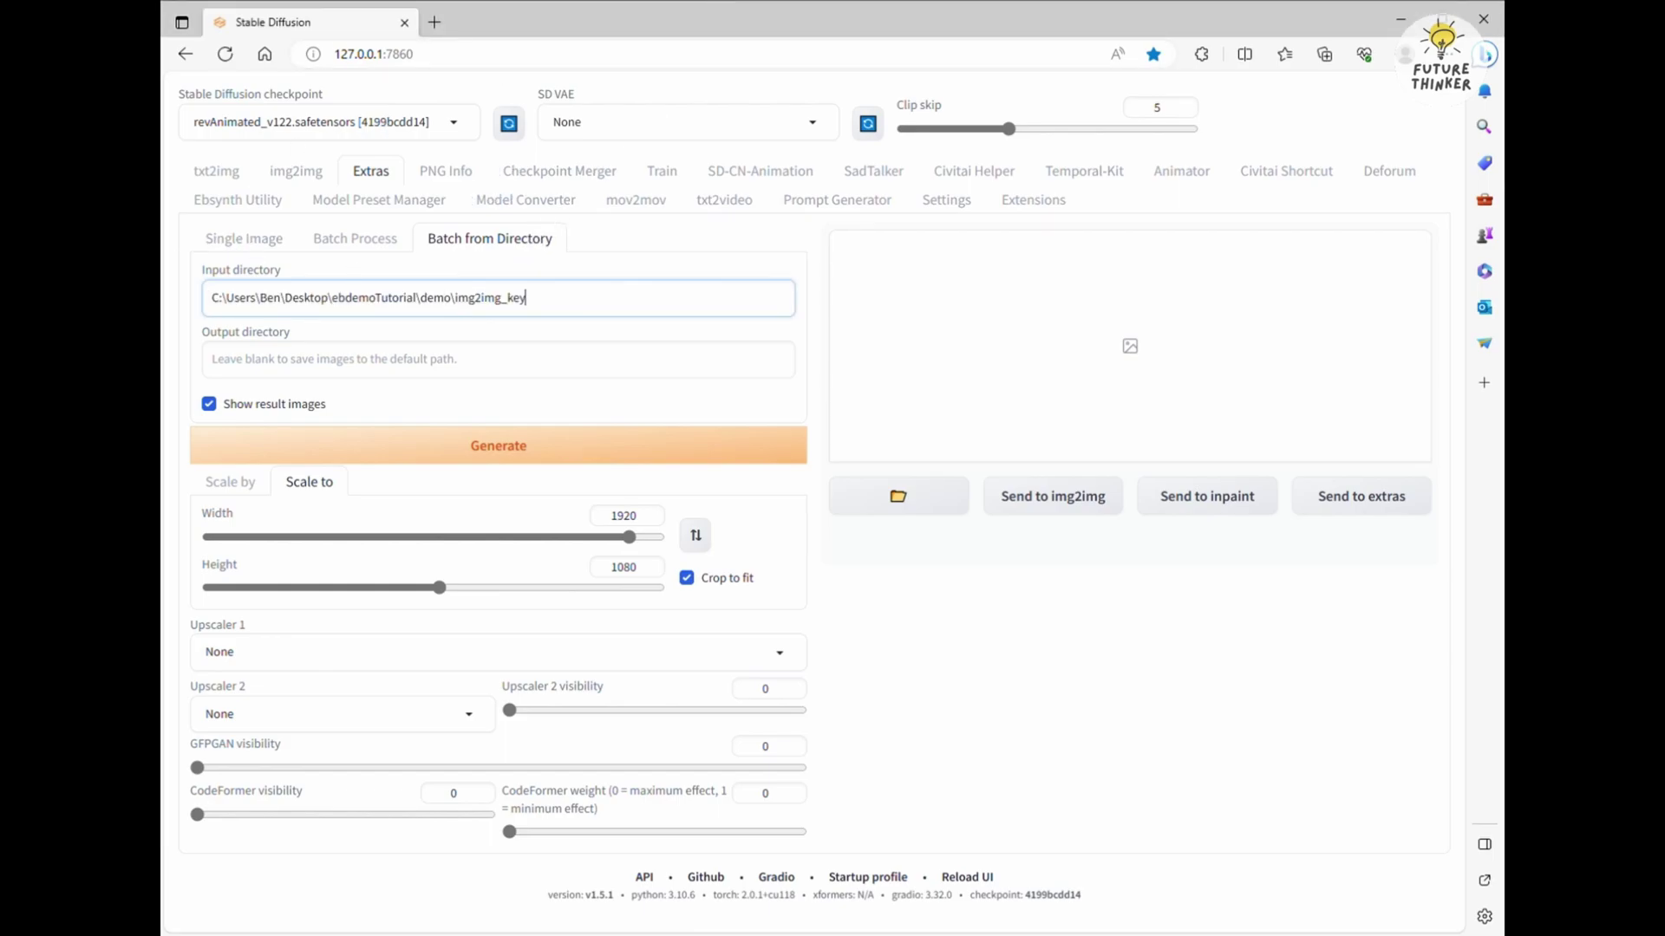
{"action": "key", "text": "alt+Tab"}
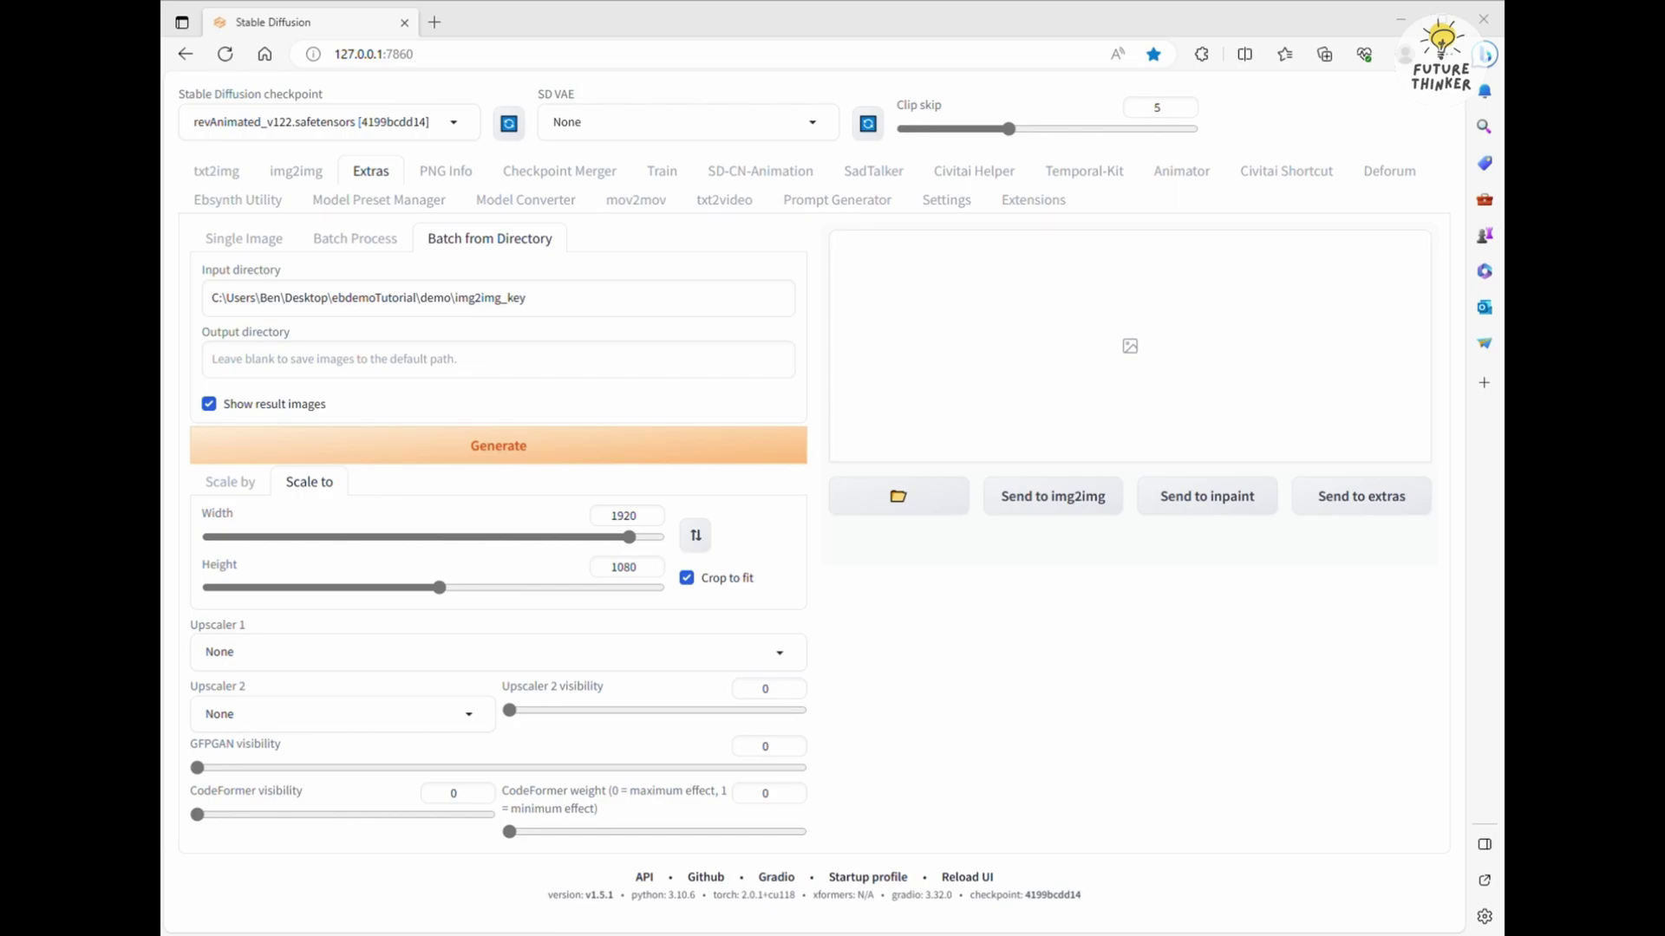
{"action": "key", "text": "alt+Tab"}
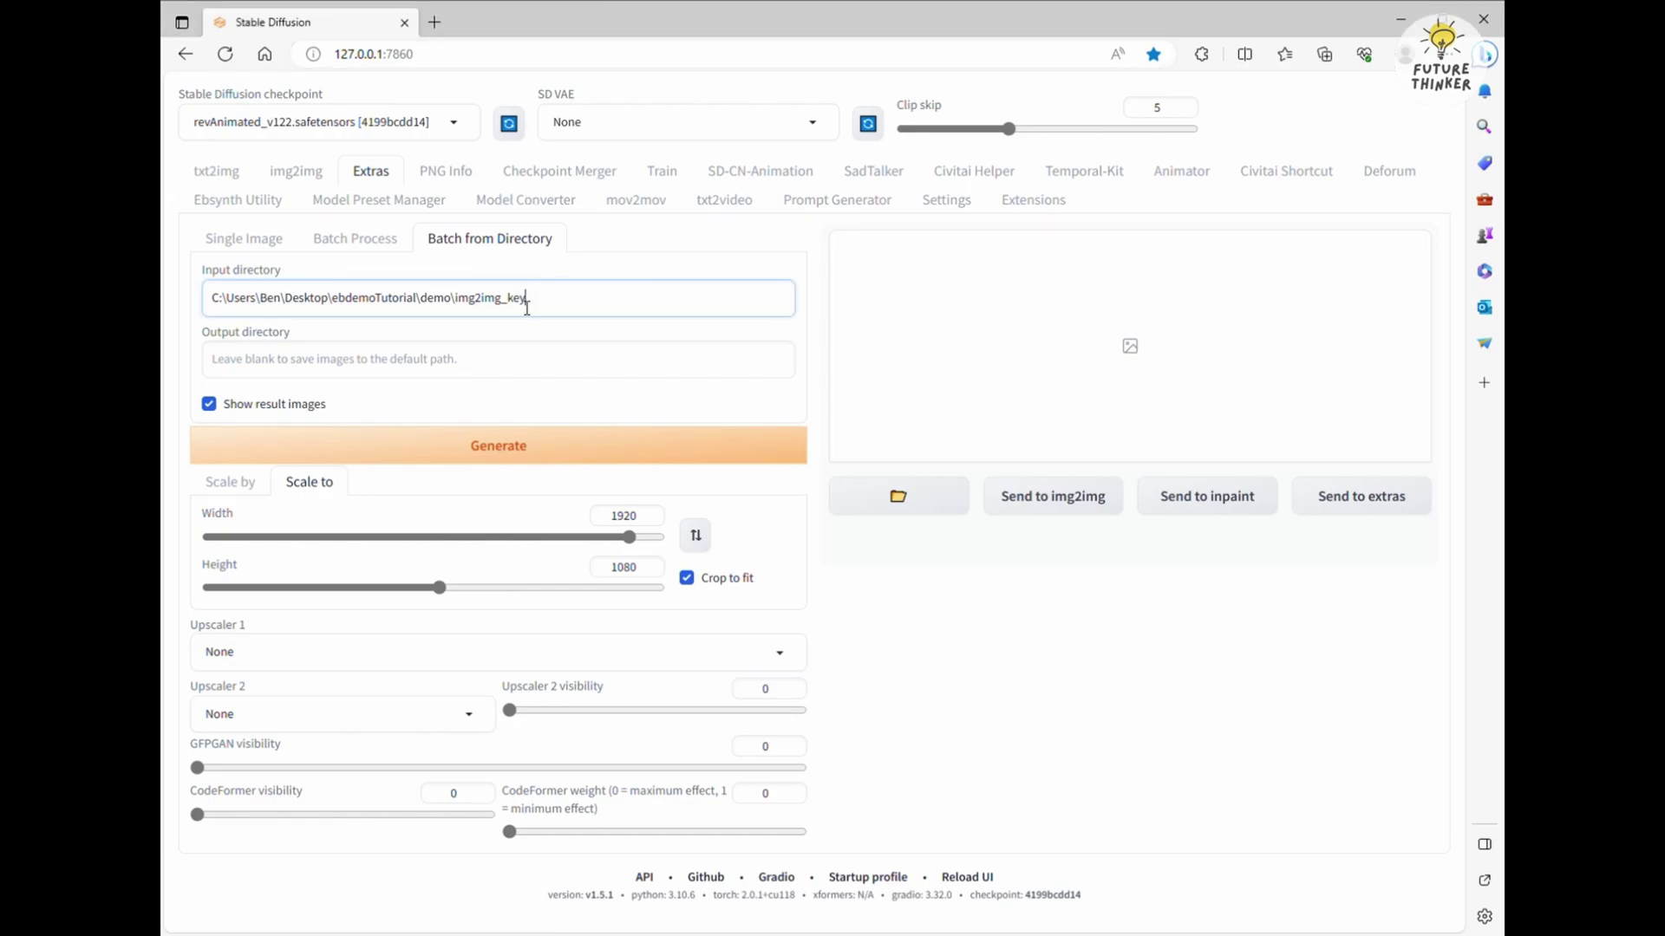
{"action": "left_click", "coordinate": [424, 364]}
{"action": "type", "text": "C:\\Users\\Ben\\Desktop\\ebdemoTutorial\\demo\\img2img_upscale_key"}
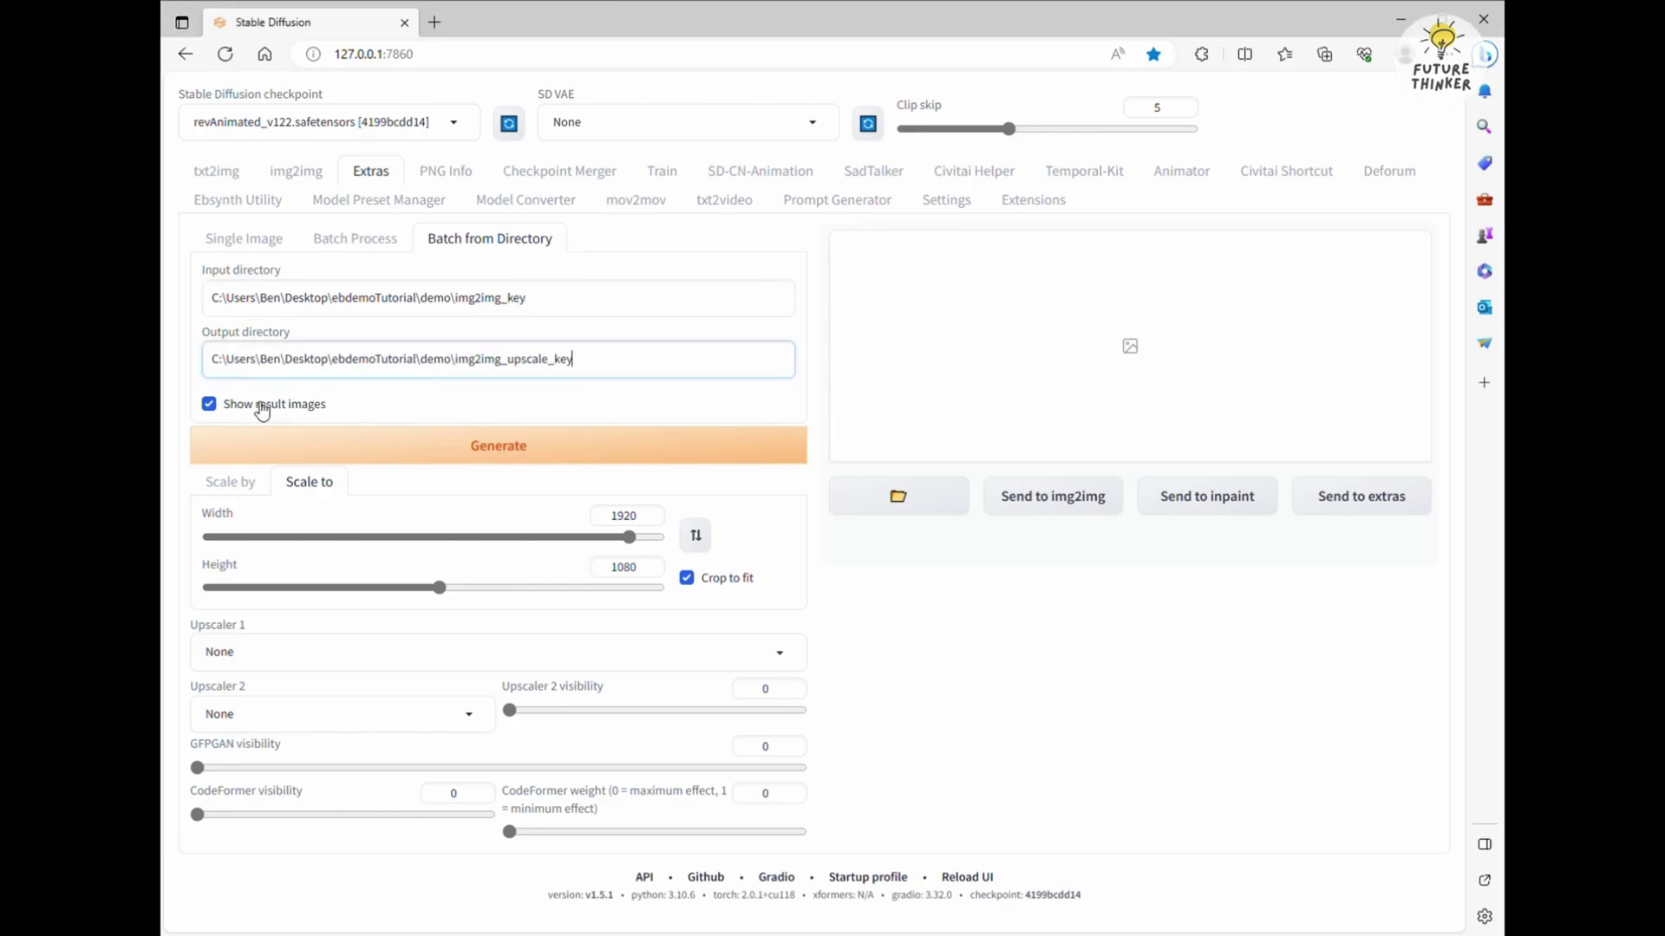
Turn off Show result images, pick 4x-UltraSharp as Upscaler 1, and run the batch upscale.
{"action": "left_click", "coordinate": [258, 405]}
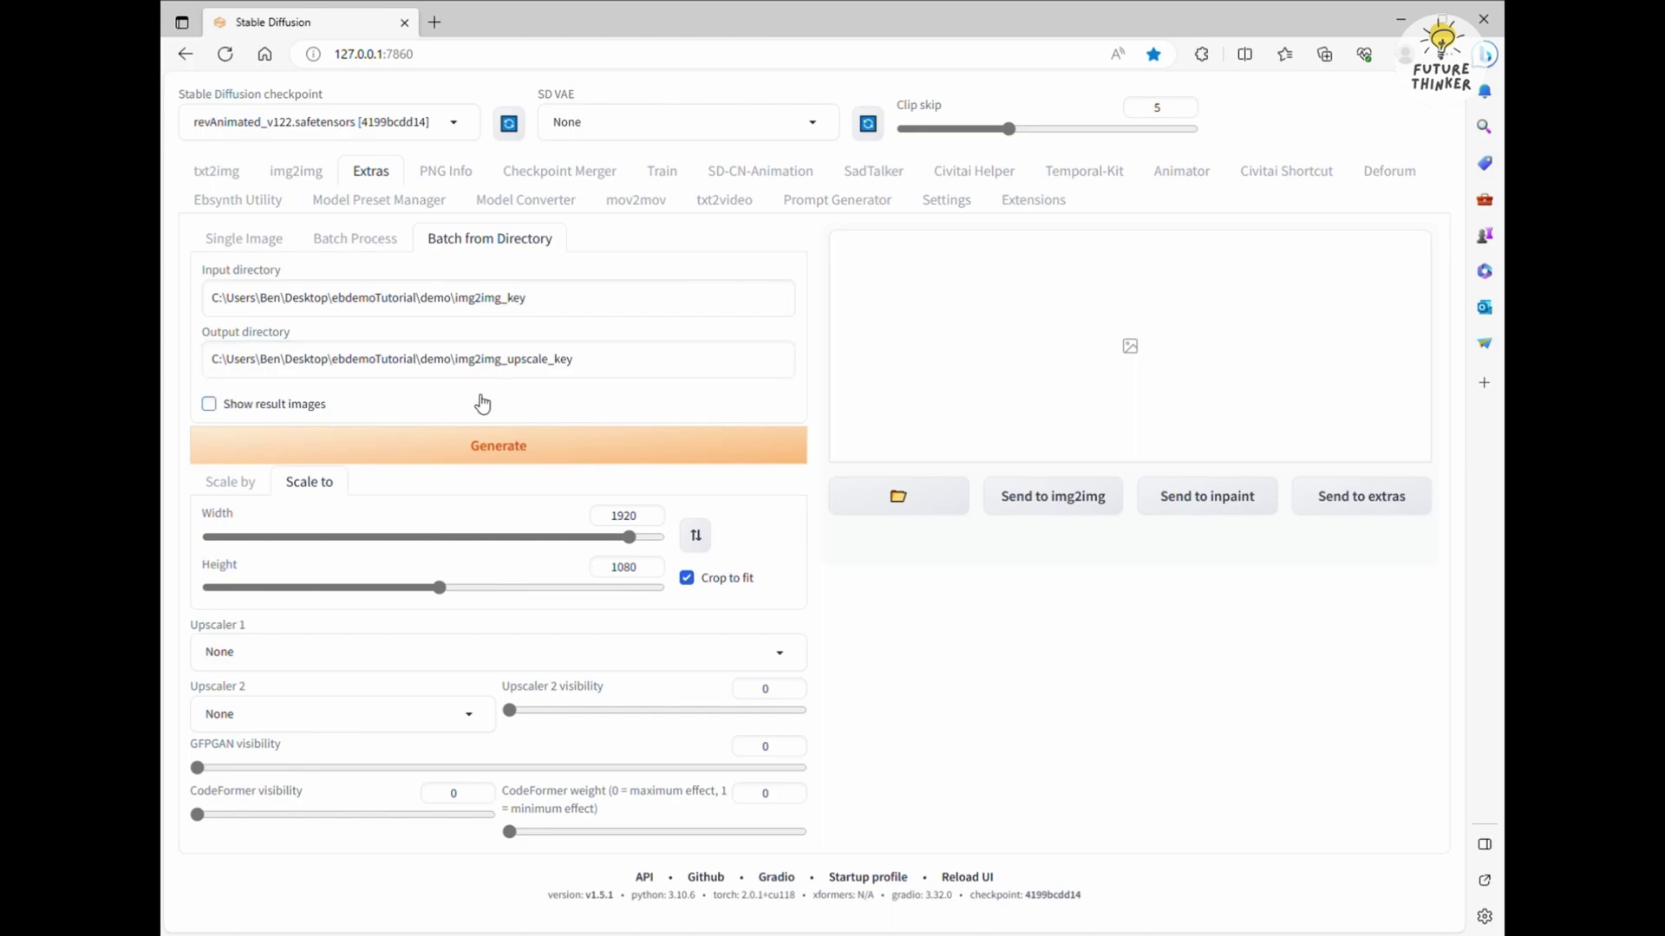
{"action": "left_click", "coordinate": [439, 657]}
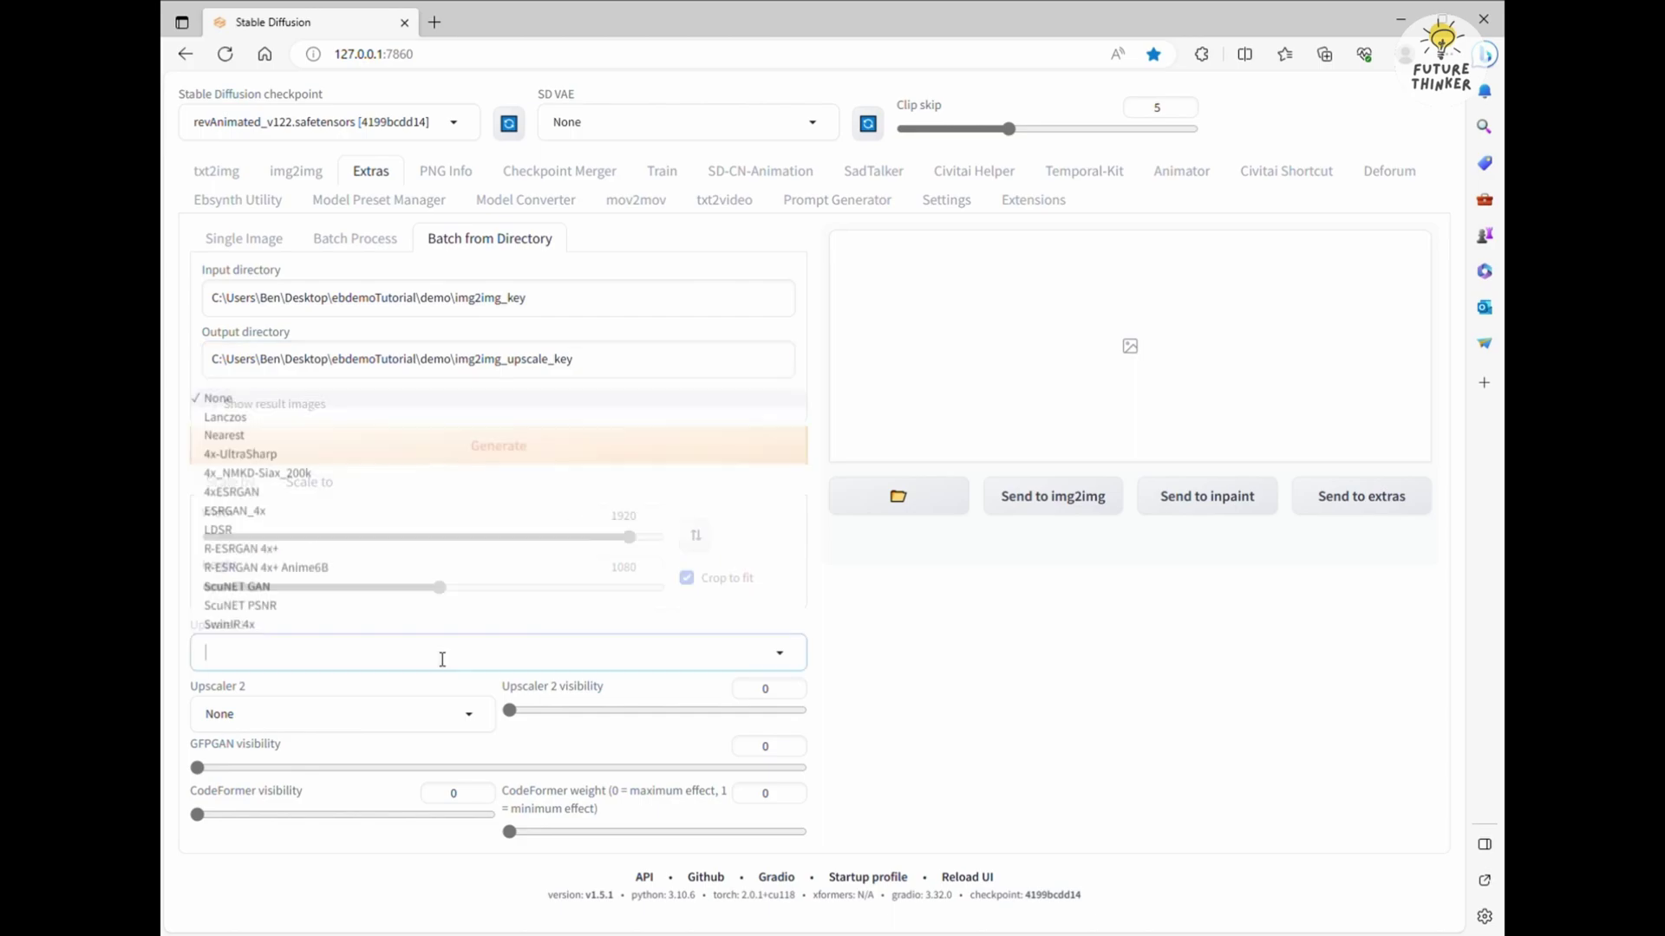
{"action": "left_click", "coordinate": [240, 454]}
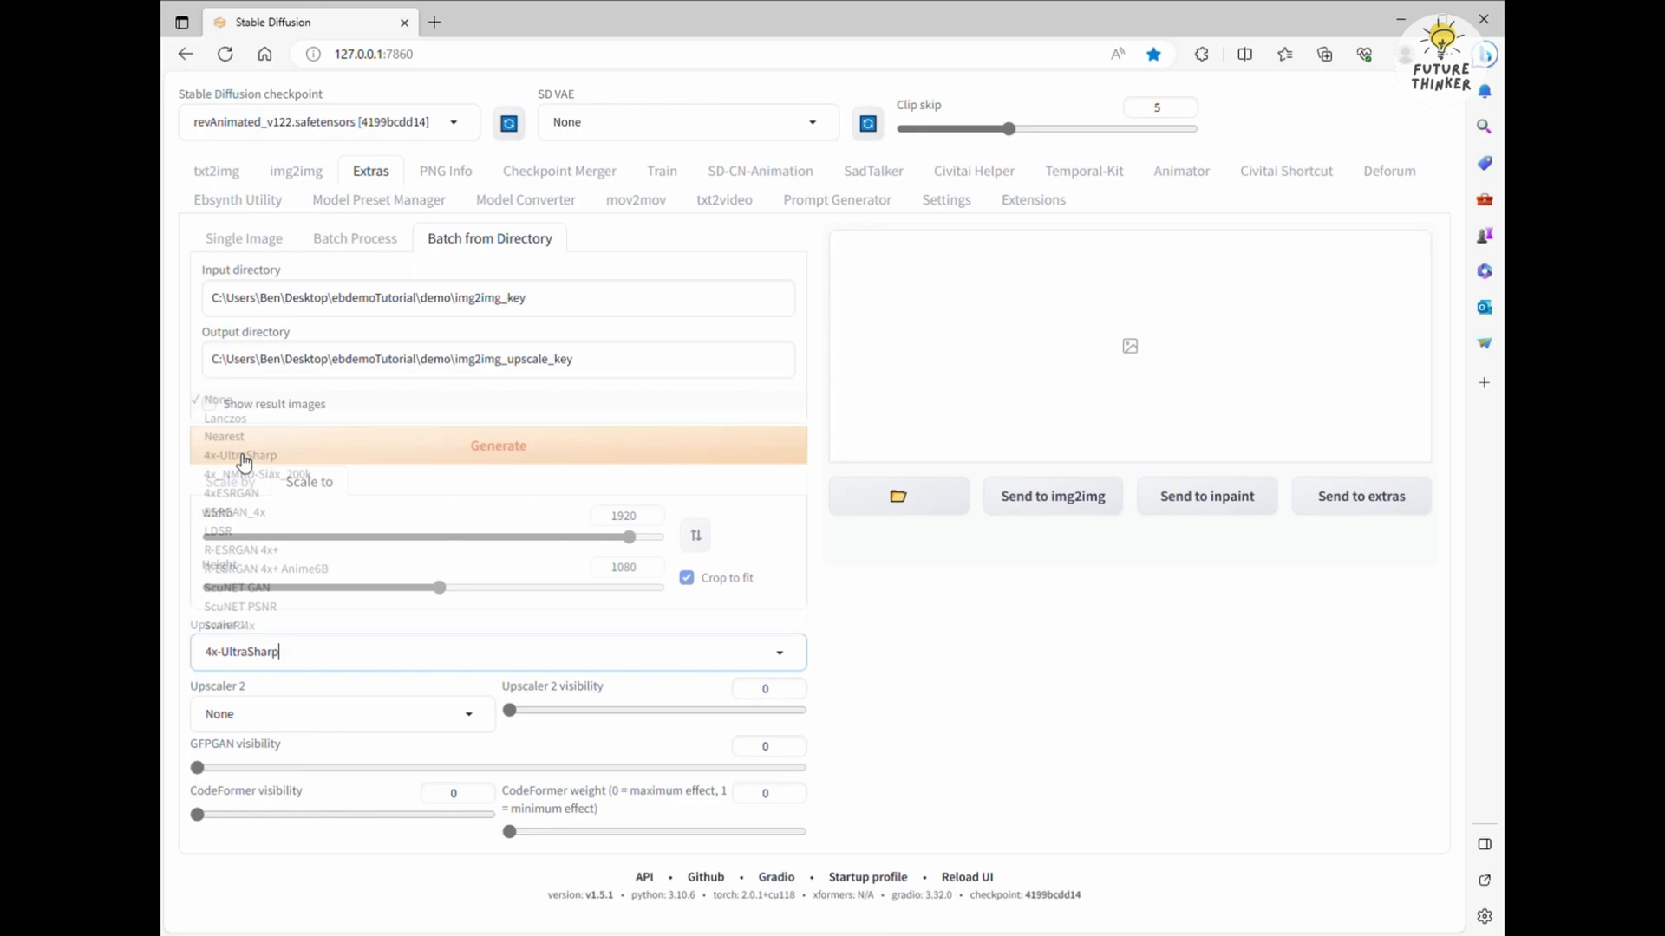
{"action": "left_click", "coordinate": [651, 460]}
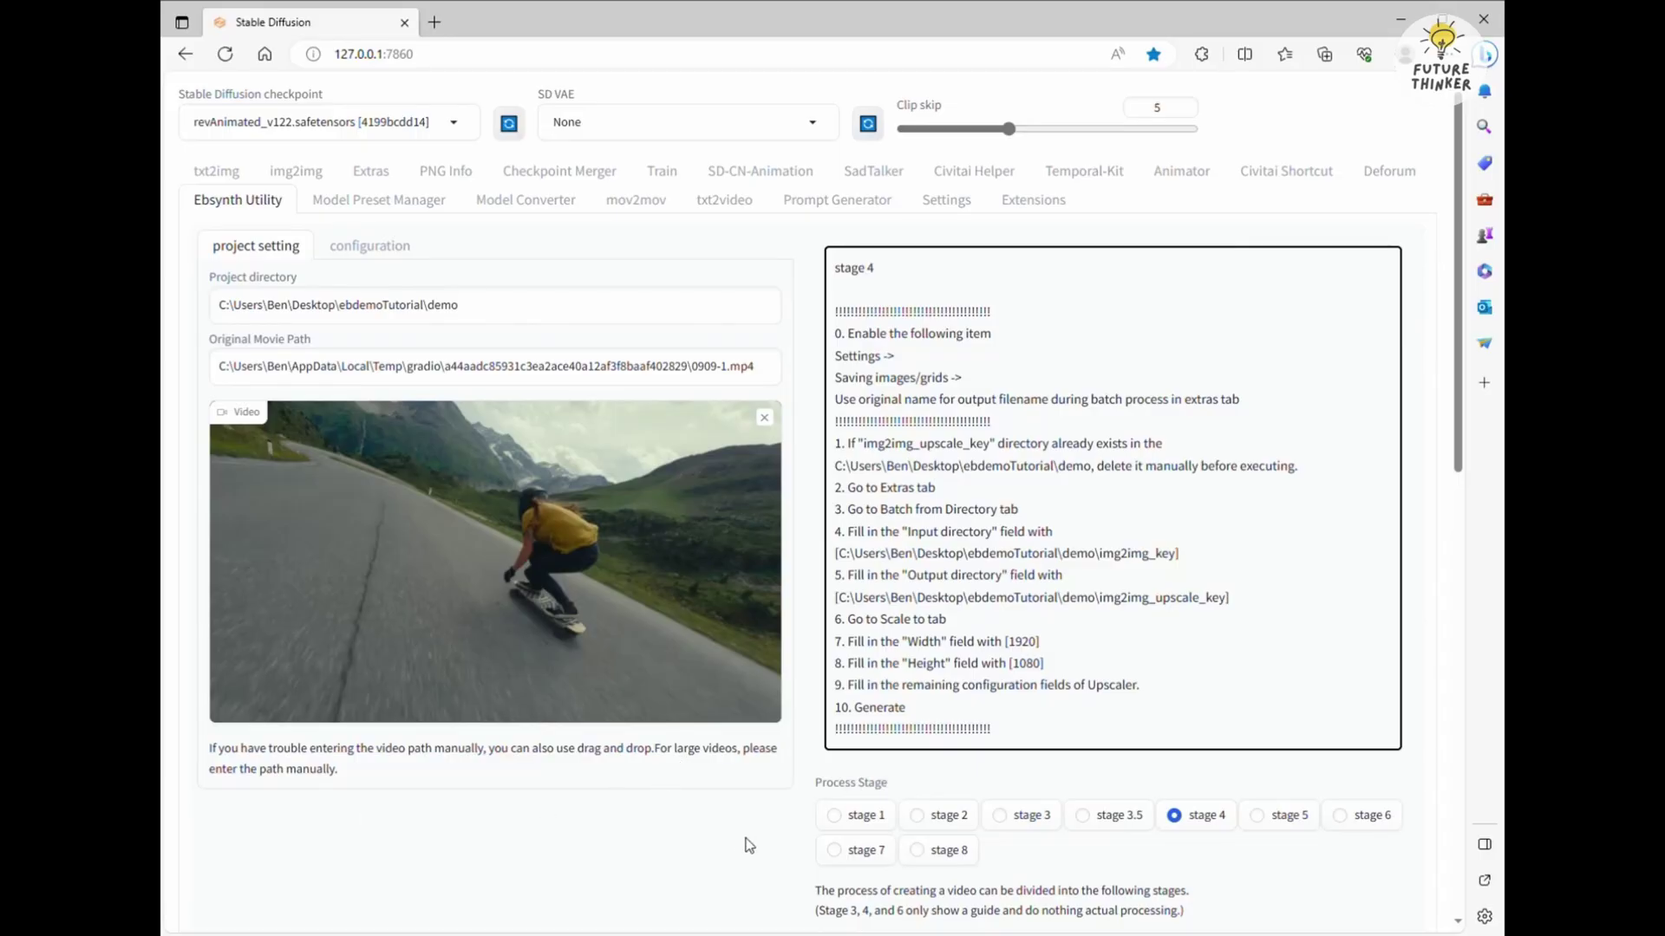
Select stage 5 as the Ebsynth Utility process stage.
{"action": "left_click", "coordinate": [1271, 821]}
{"action": "scroll", "coordinate": [1267, 821], "scroll_direction": "down", "scroll_amount": 6}
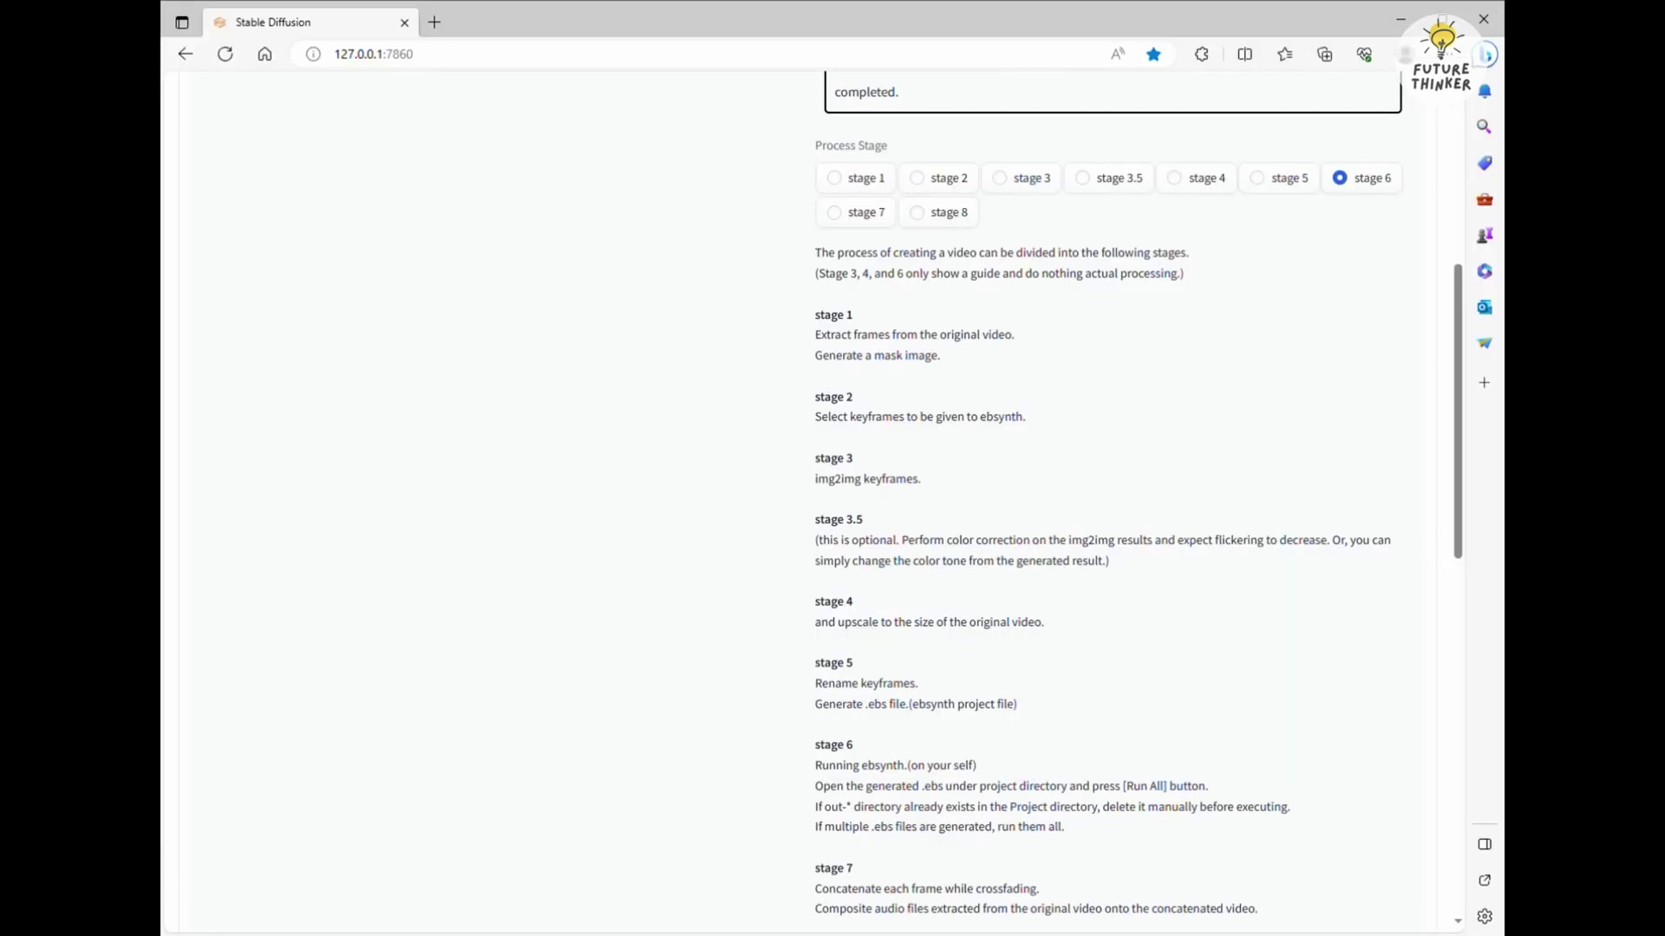
{"action": "scroll", "coordinate": [893, 749], "scroll_direction": "up", "scroll_amount": 2}
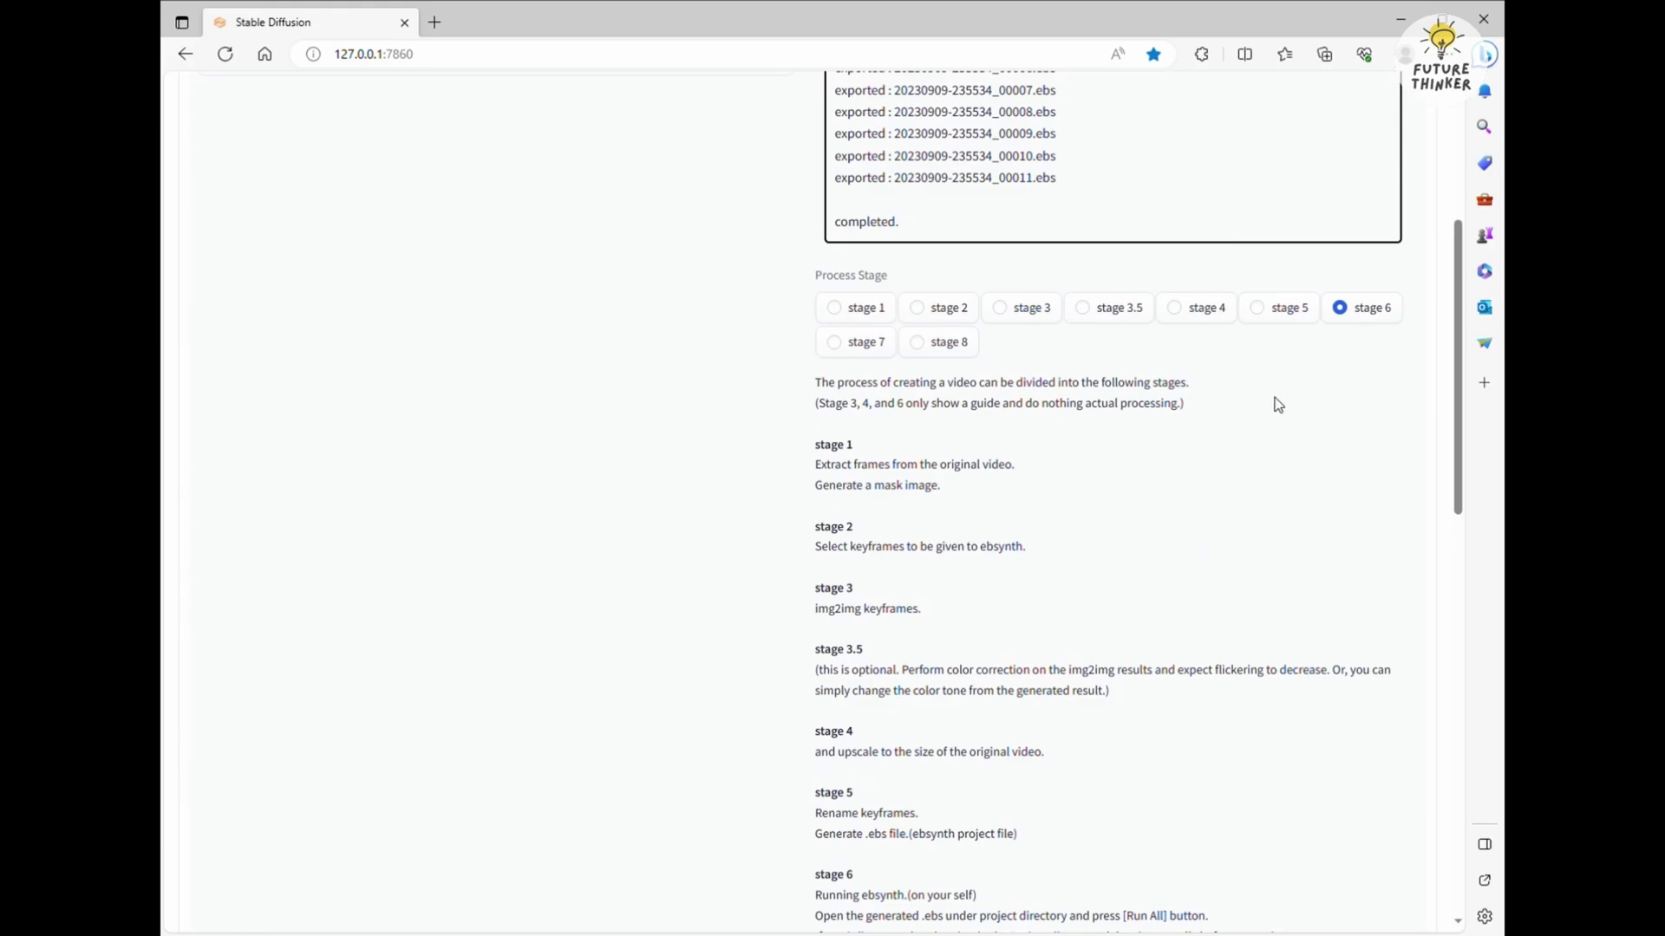
{"action": "scroll", "coordinate": [949, 727], "scroll_direction": "down", "scroll_amount": 3}
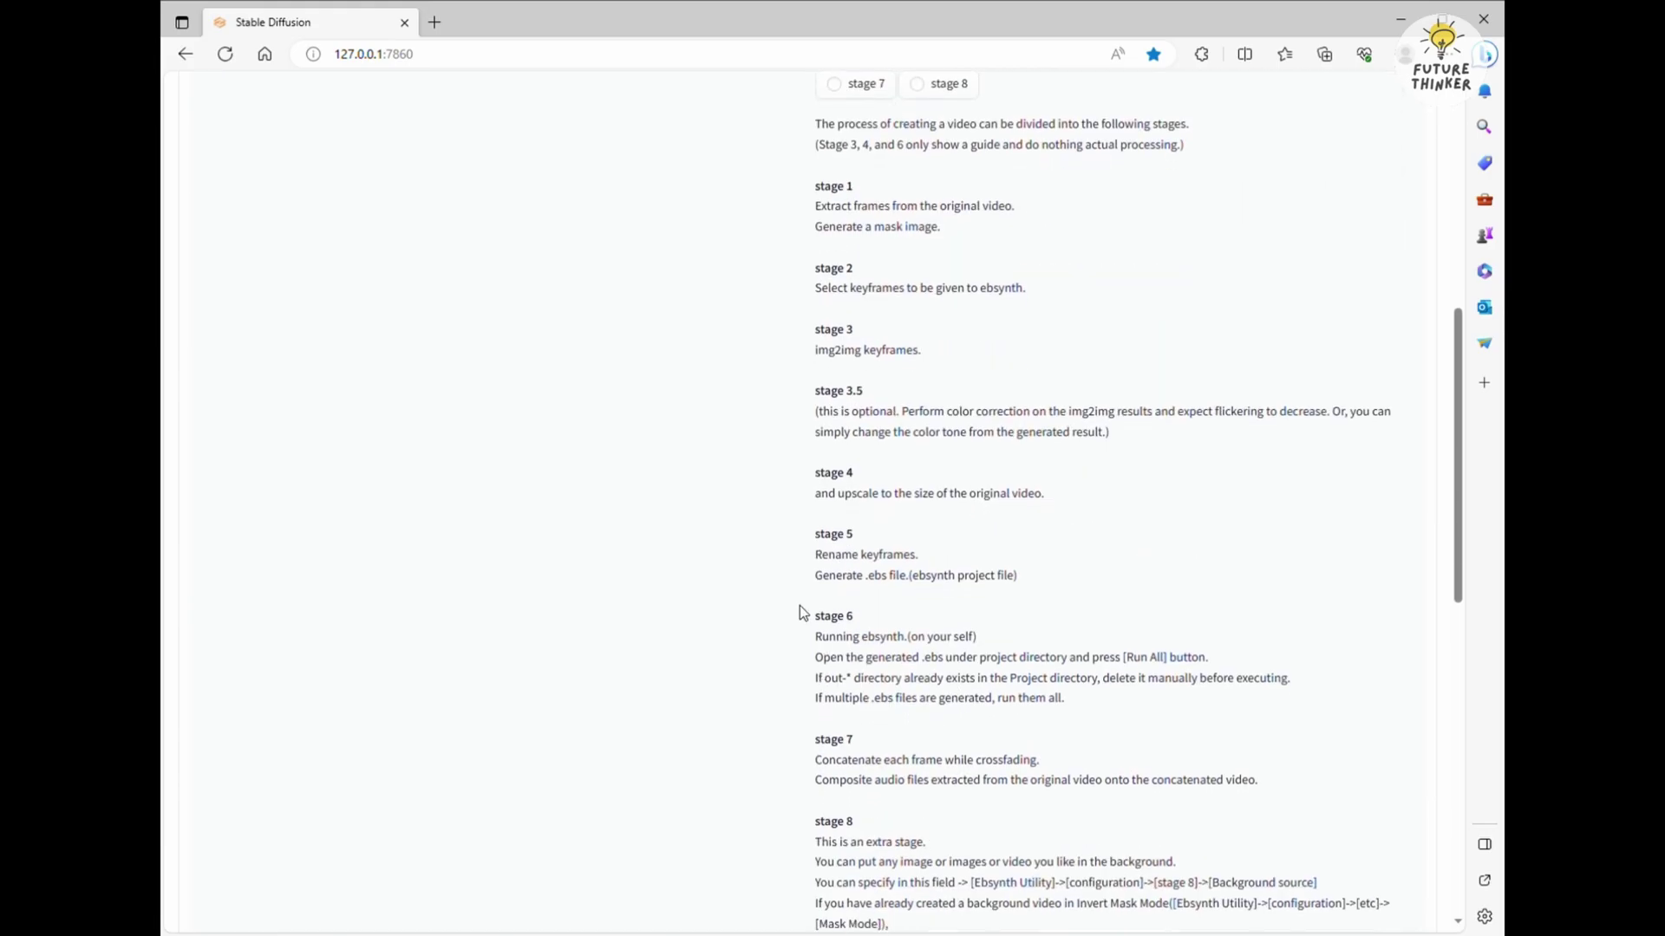
{"action": "left_click_drag", "start_coordinate": [815, 637], "coordinate": [976, 639]}
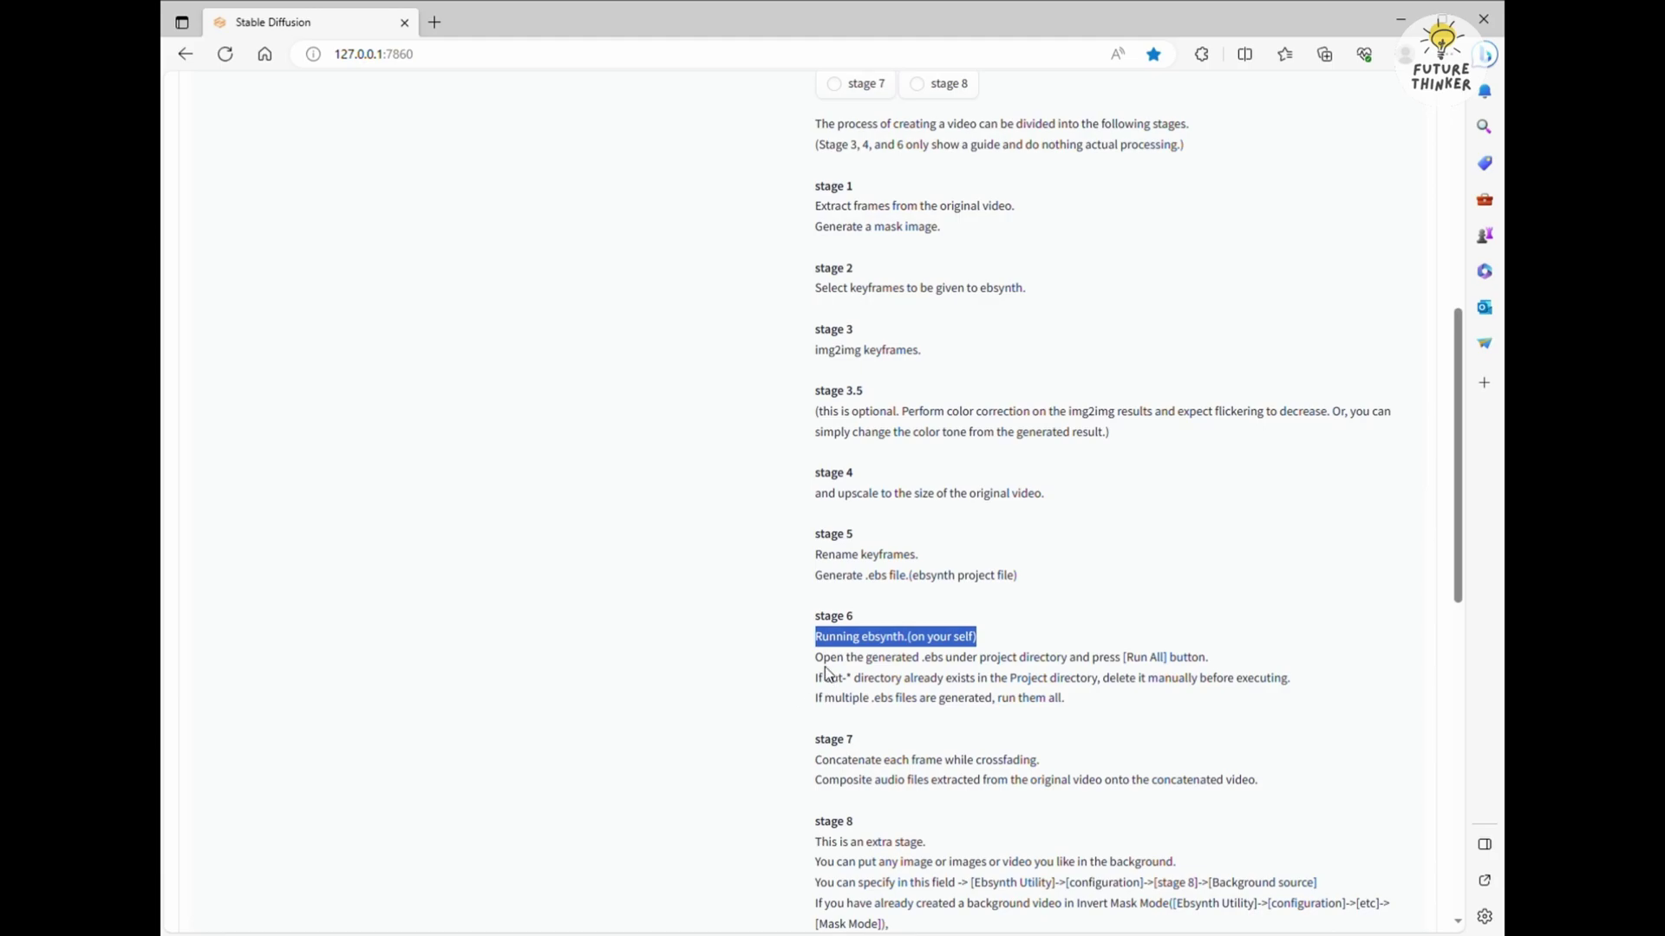
{"action": "left_click_drag", "start_coordinate": [825, 659], "coordinate": [1167, 669]}
{"action": "left_click", "coordinate": [906, 692]}
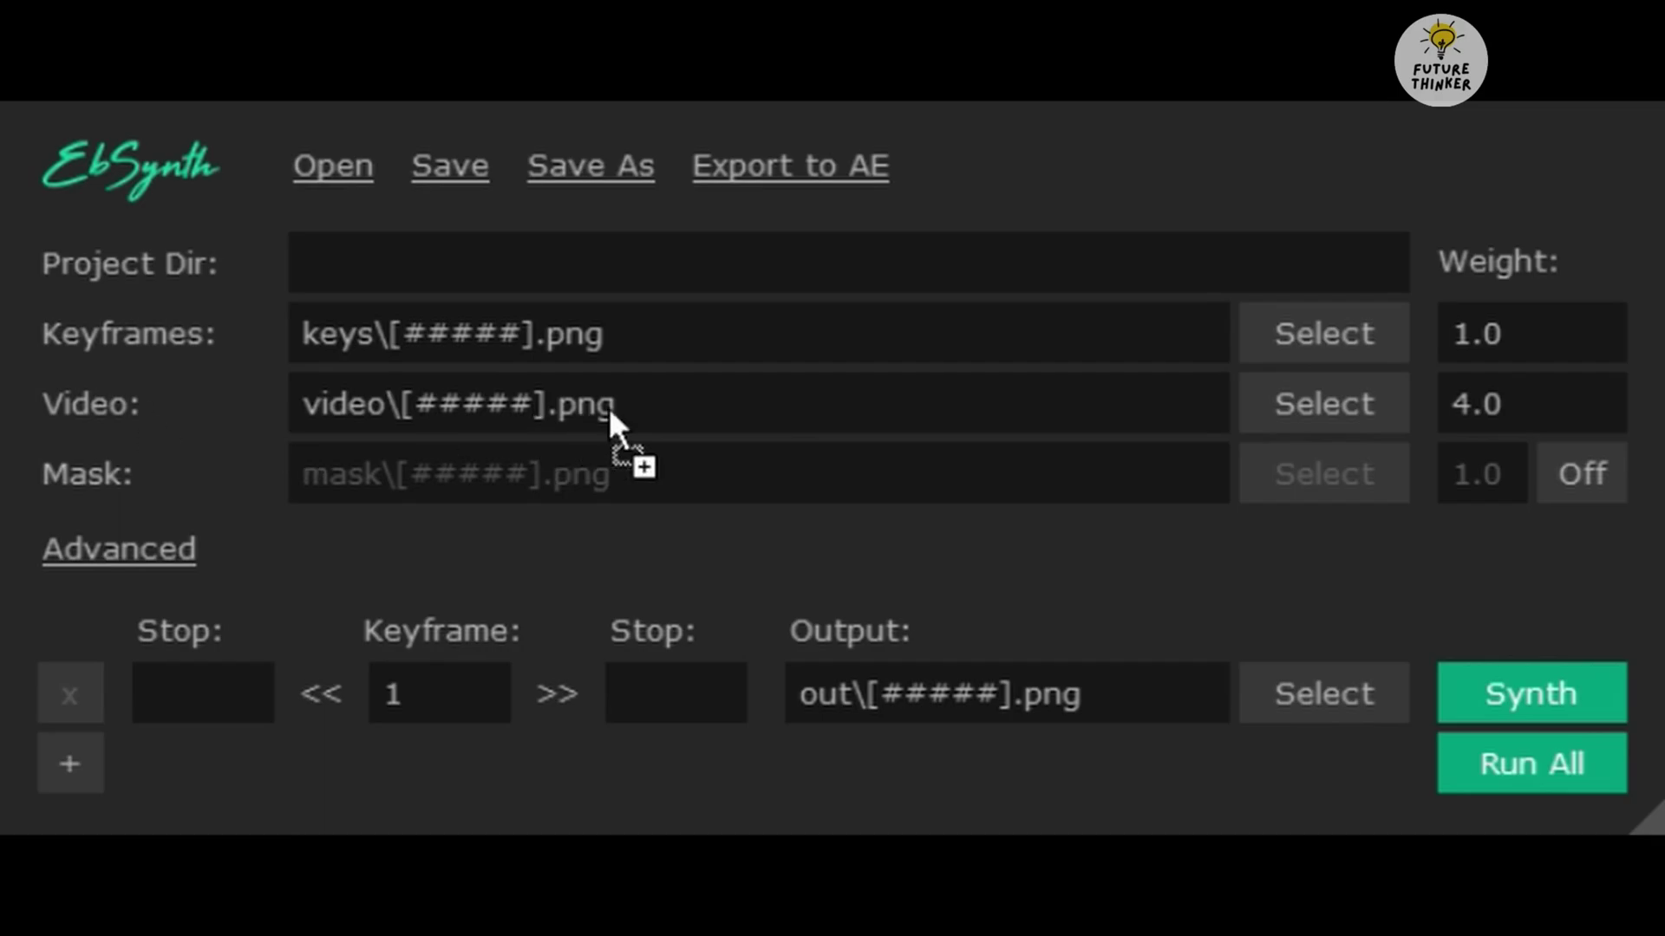
Load the first .ebs project into EbSynth and synthesize all keyframe rows with Run All.
{"action": "left_click_drag", "start_coordinate": [643, 419], "coordinate": [643, 420]}
{"action": "scroll", "coordinate": [833, 589], "scroll_direction": "down", "scroll_amount": 5}
{"action": "left_click", "coordinate": [1208, 898]}
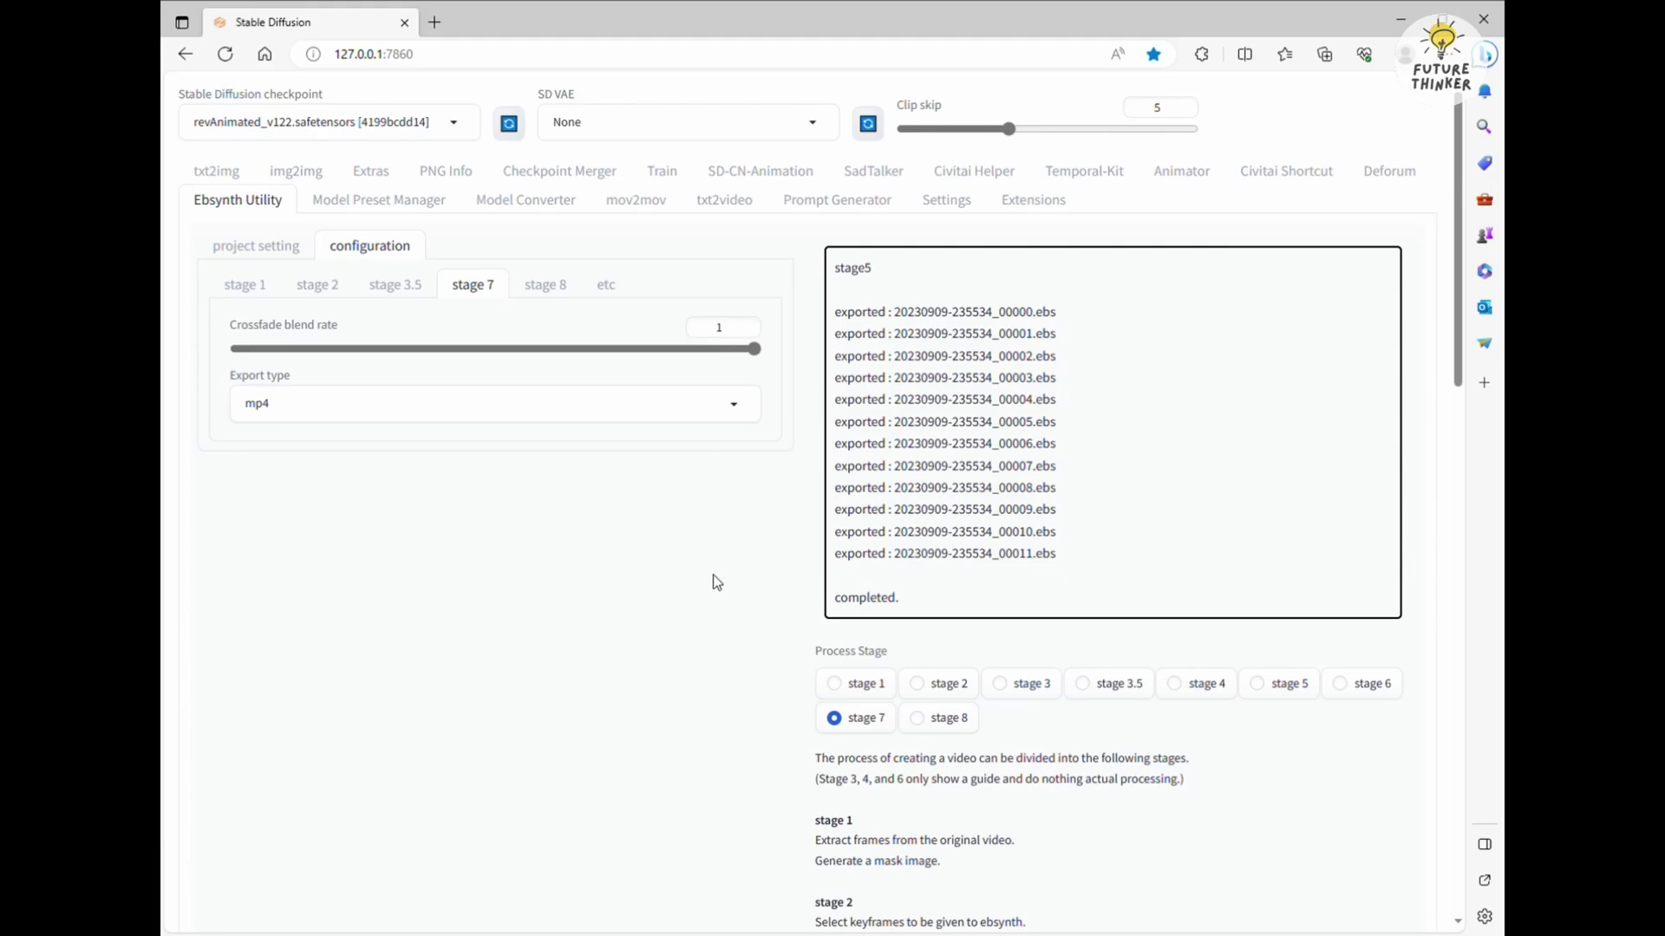
Generate stage 7 to crossfade the EbSynth frames into the final mp4.
{"action": "scroll", "coordinate": [716, 582], "scroll_direction": "down", "scroll_amount": 10}
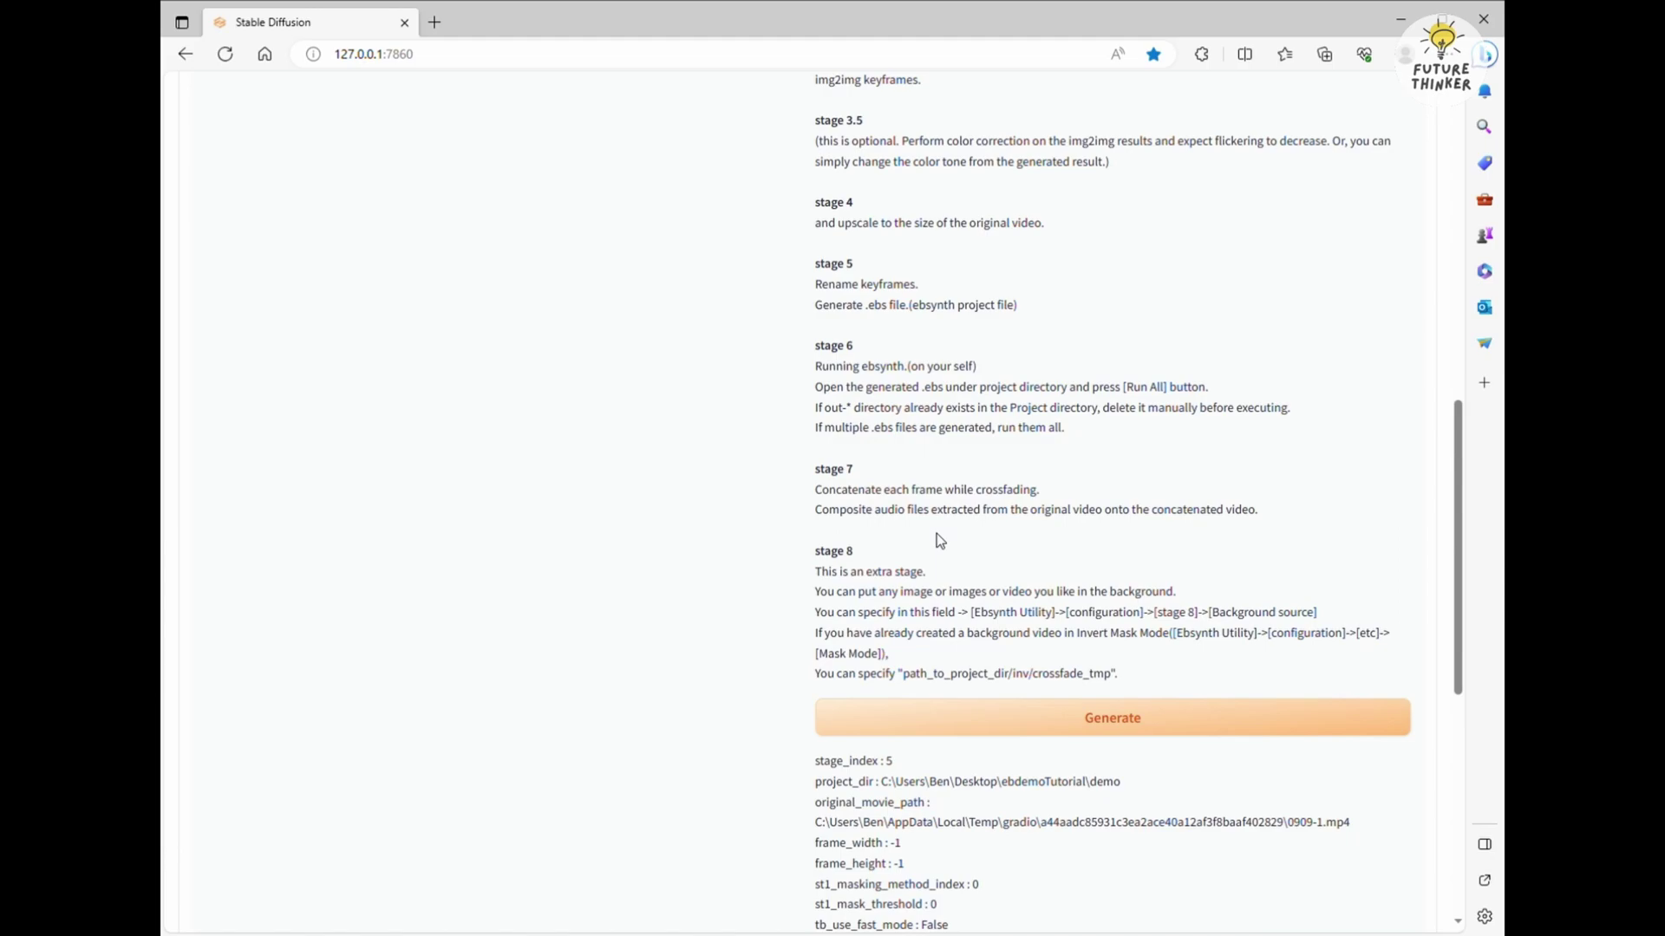
{"action": "left_click", "coordinate": [1115, 716]}
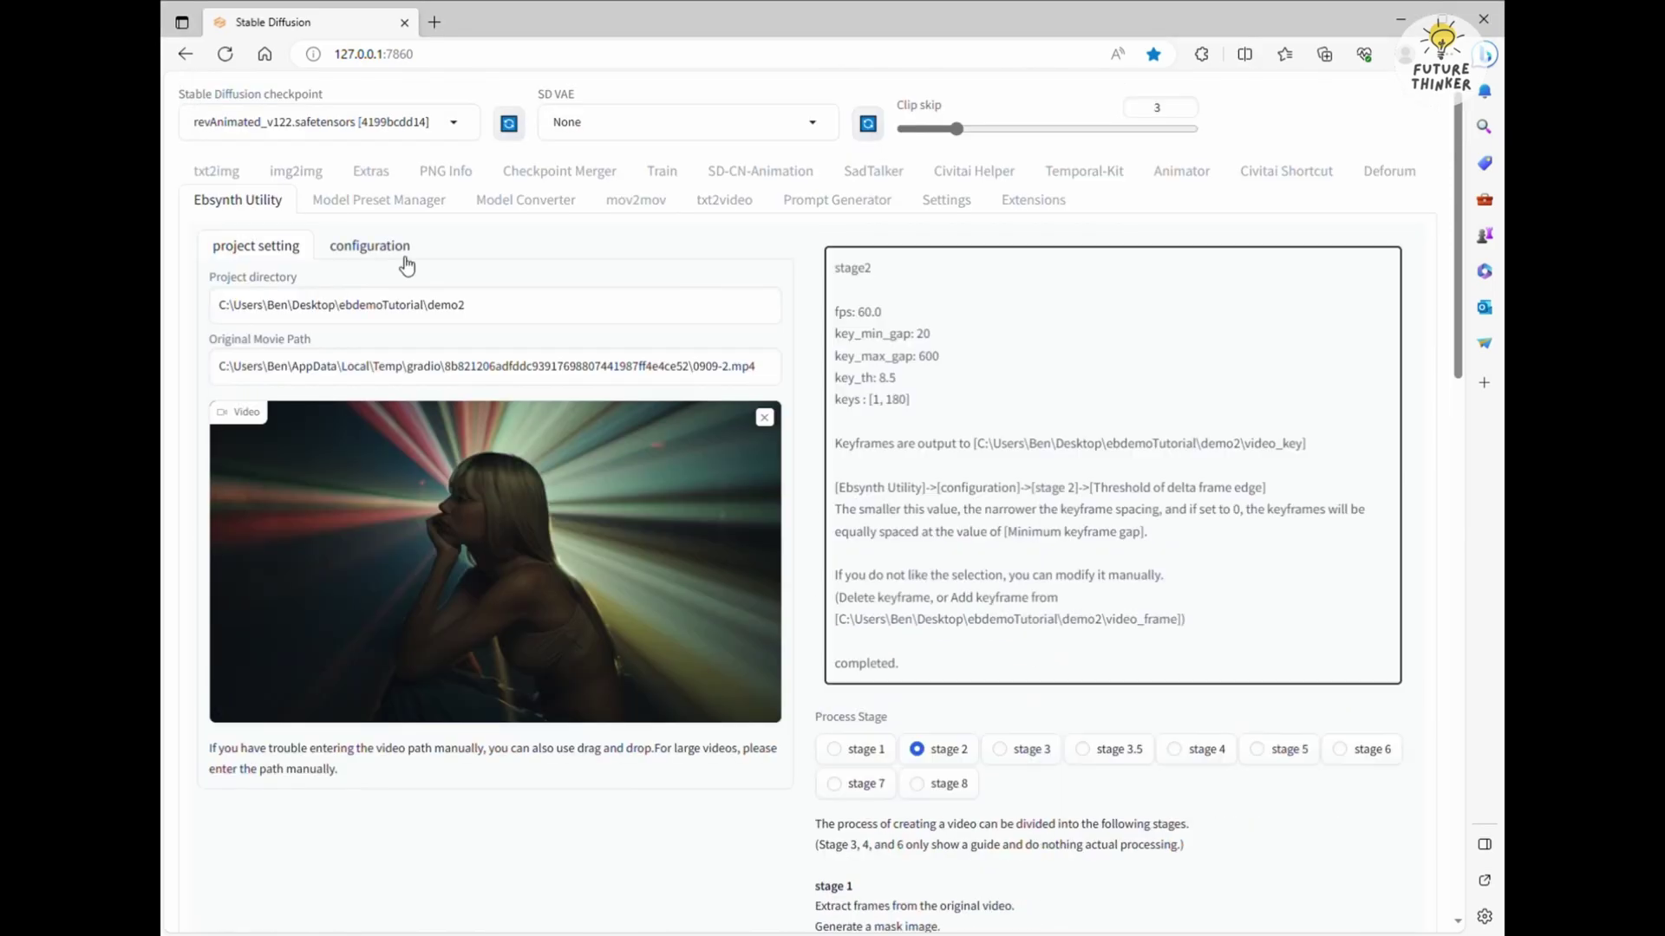
Open the stage 2 keyframe settings and raise the delta frame edge threshold.
{"action": "left_click", "coordinate": [373, 247]}
{"action": "left_click", "coordinate": [319, 286]}
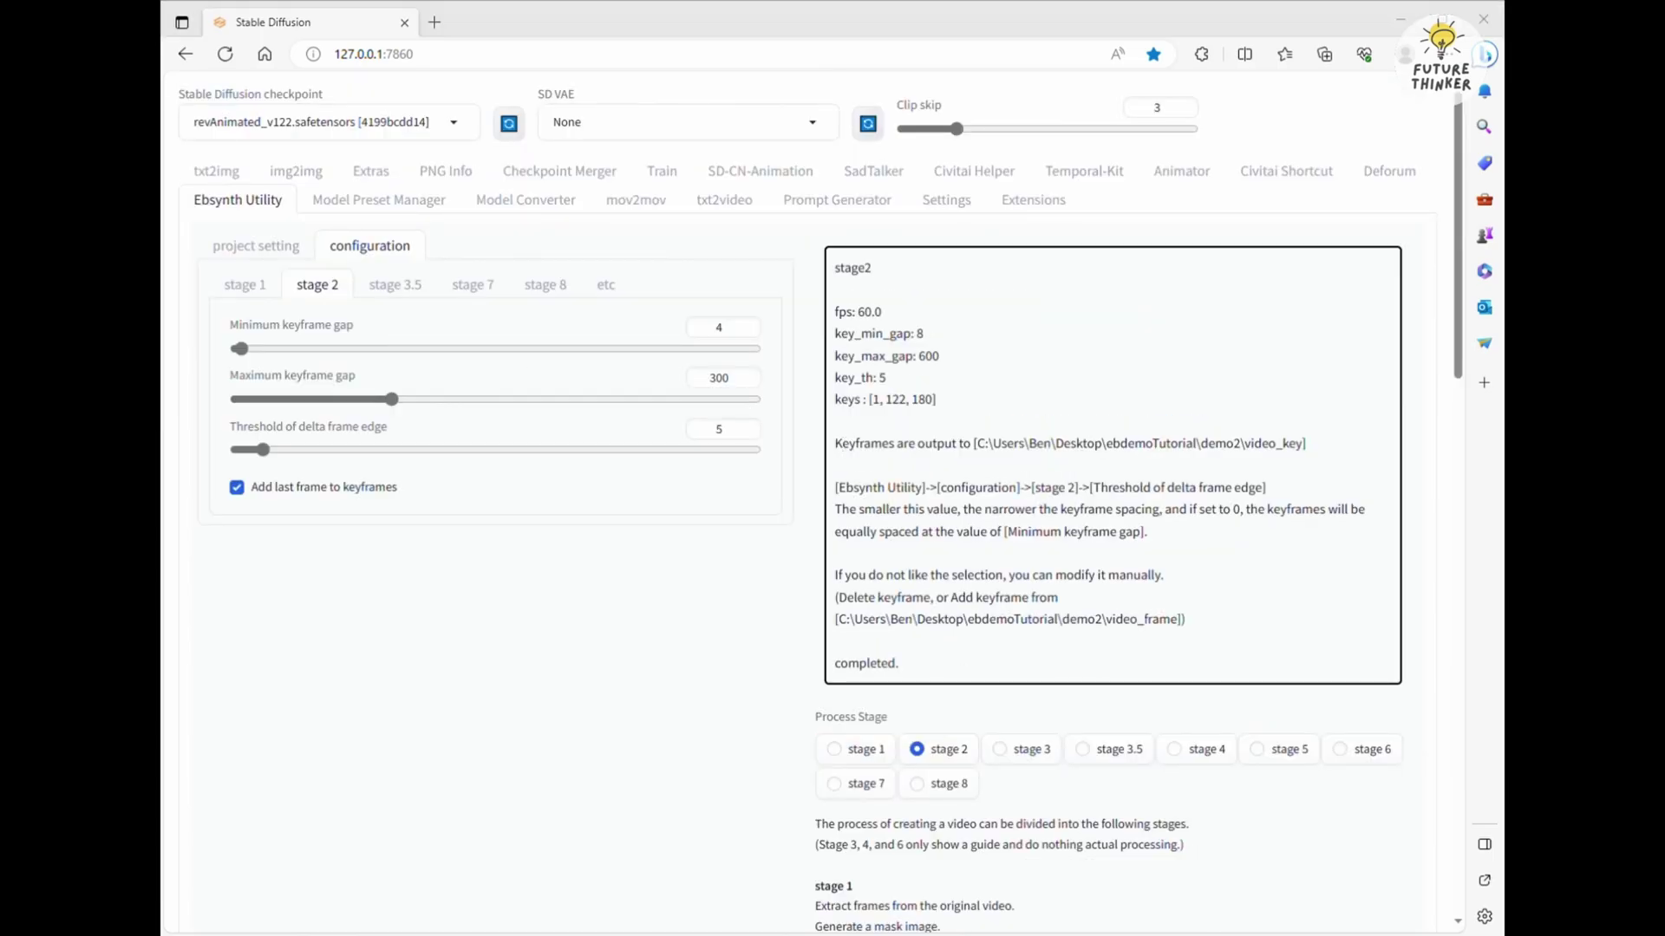
{"action": "left_click_drag", "start_coordinate": [264, 451], "coordinate": [358, 458]}
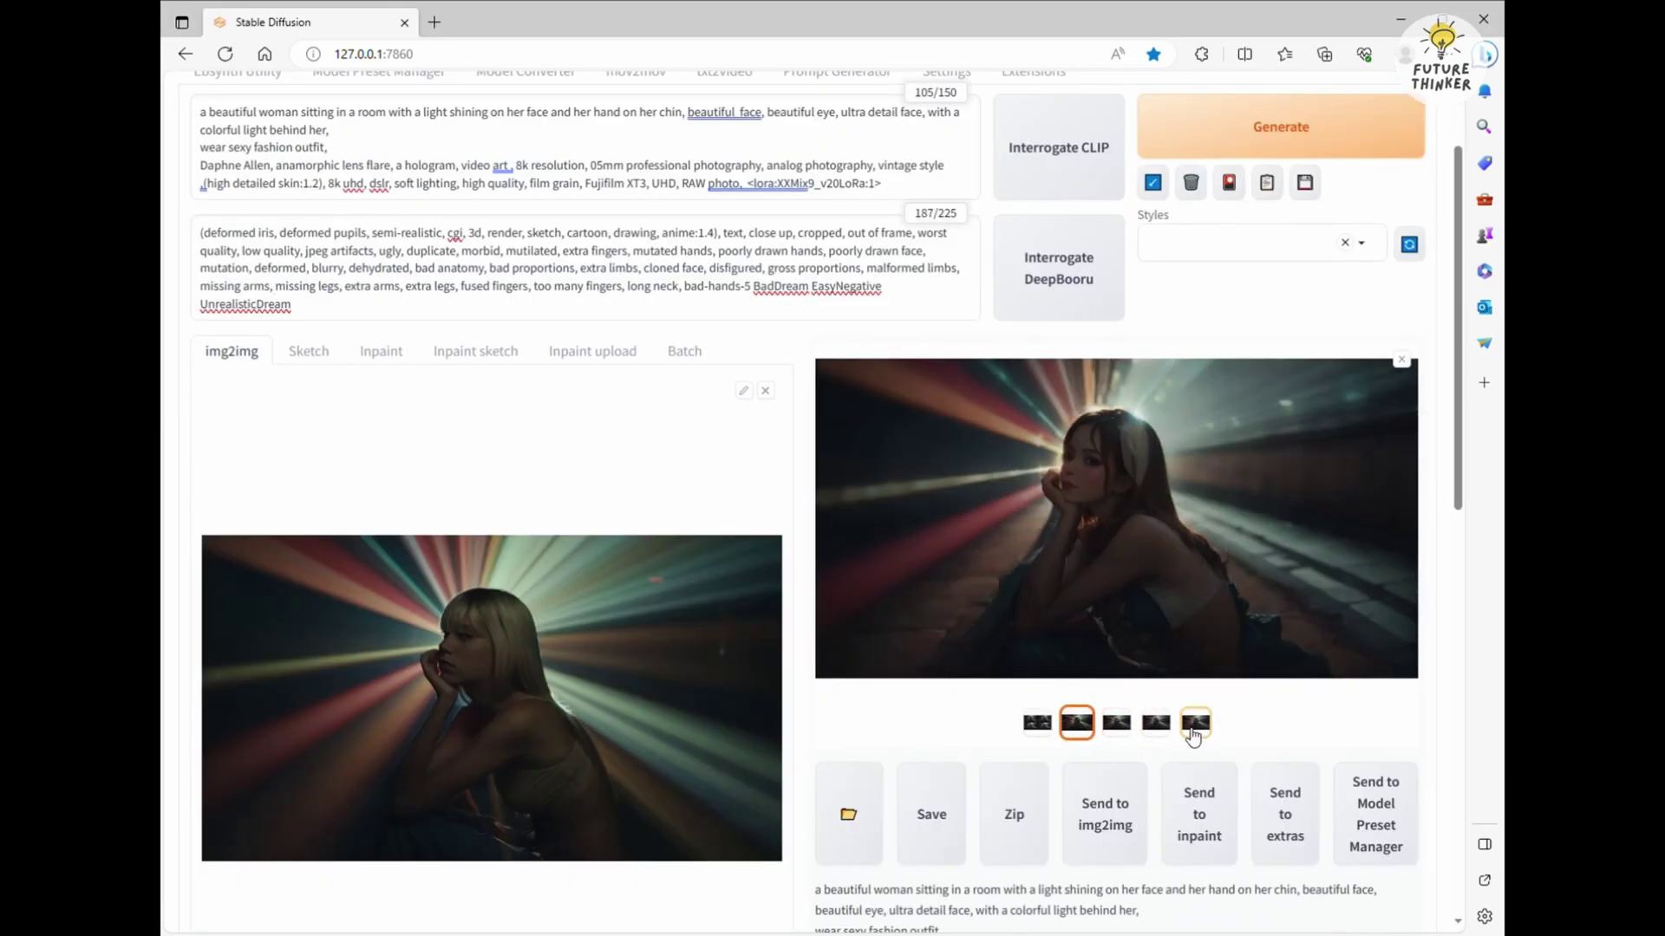
{"action": "scroll", "coordinate": [1206, 777], "scroll_direction": "down", "scroll_amount": 5}
Copy the generated image's seed and set the ControlNet control type to OpenPose.
{"action": "double_click", "coordinate": [1152, 768]}
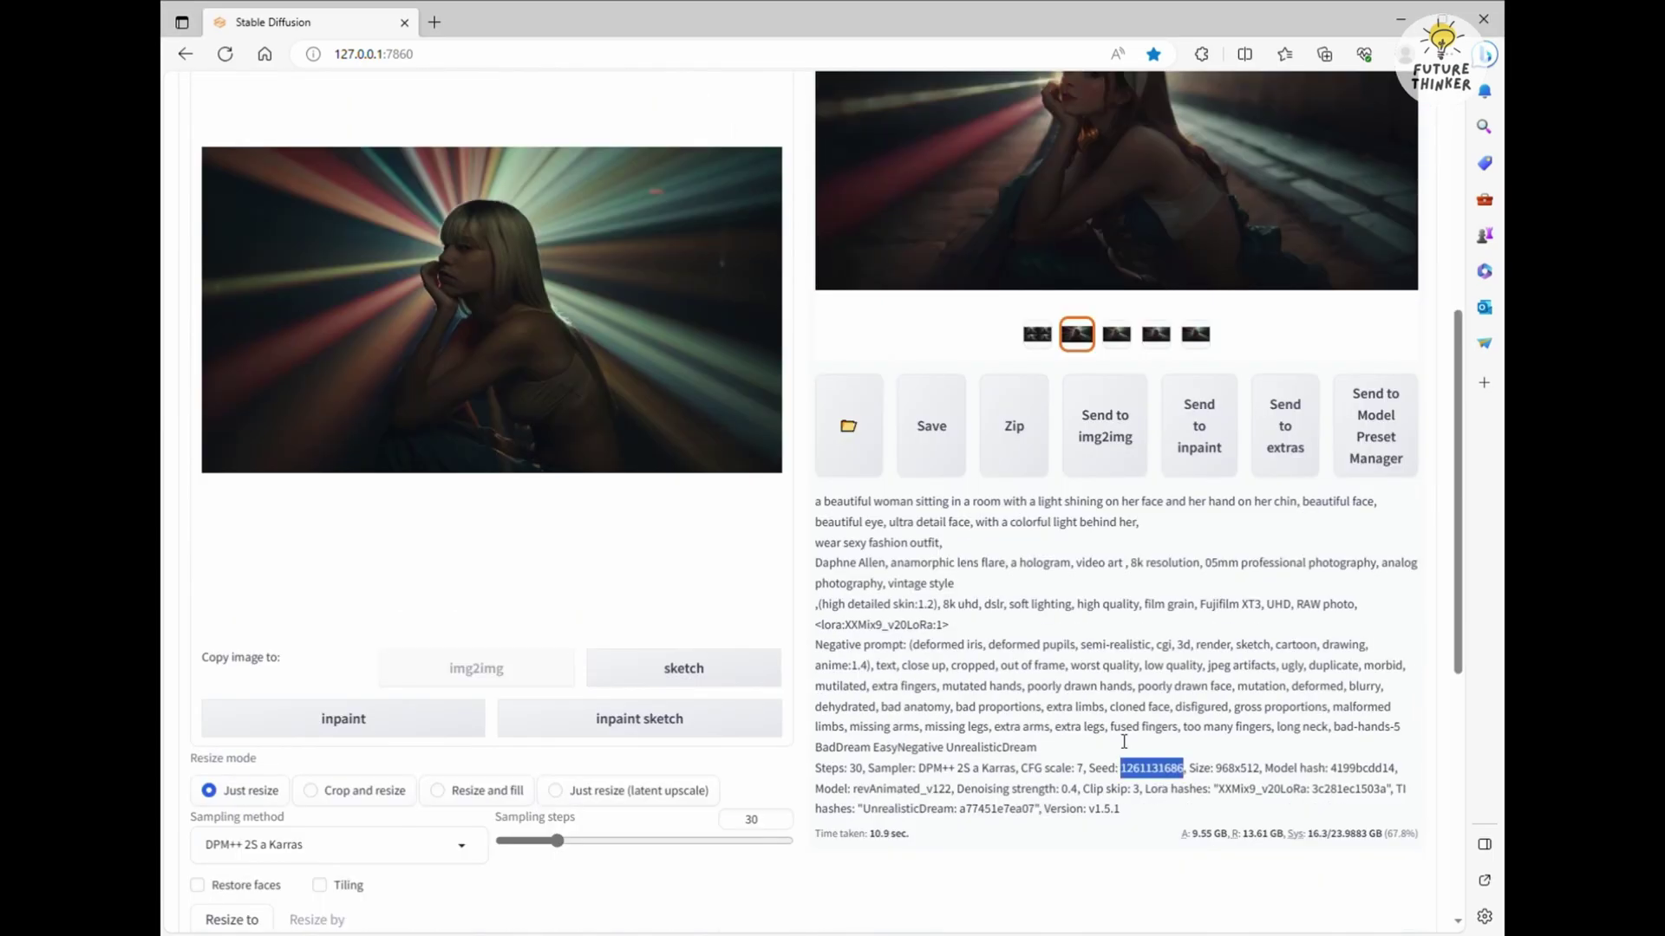
{"action": "scroll", "coordinate": [1205, 778], "scroll_direction": "down", "scroll_amount": 10}
{"action": "left_click", "coordinate": [534, 552]}
{"action": "scroll", "coordinate": [534, 551], "scroll_direction": "down", "scroll_amount": 2}
{"action": "scroll", "coordinate": [537, 600], "scroll_direction": "up", "scroll_amount": 2}
{"action": "scroll", "coordinate": [538, 600], "scroll_direction": "up", "scroll_amount": 5}
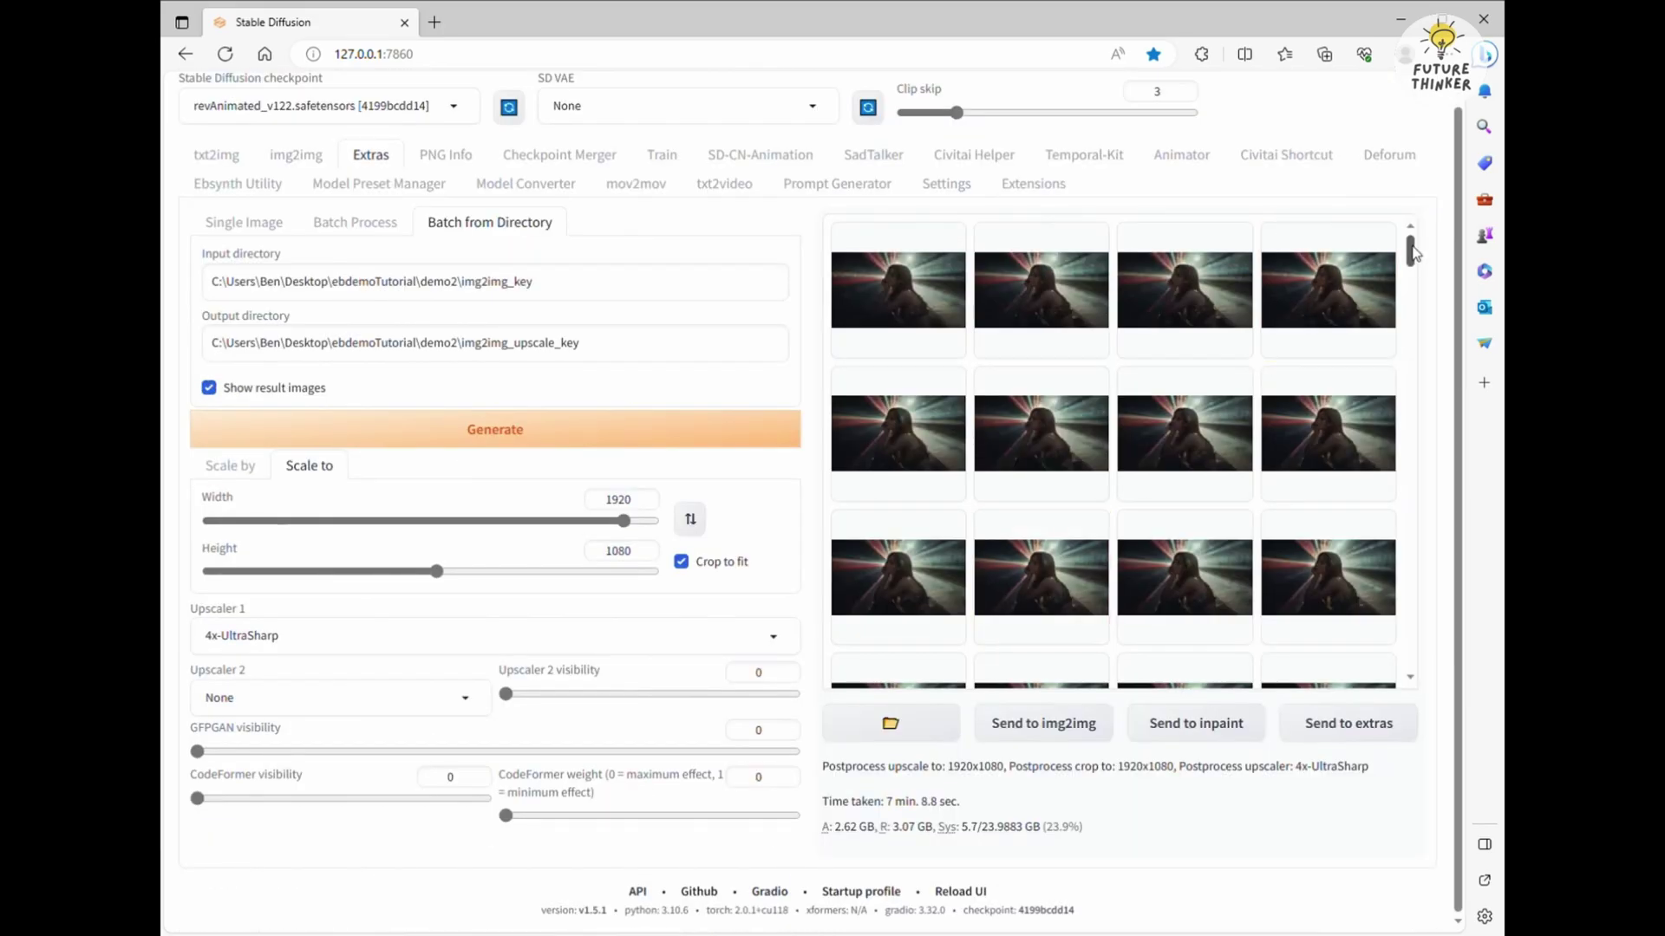
{"action": "scroll", "coordinate": [1382, 438], "scroll_direction": "up", "scroll_amount": 1}
Select the img2img output directory path for the upscaling stage.
{"action": "triple_click", "coordinate": [391, 343]}
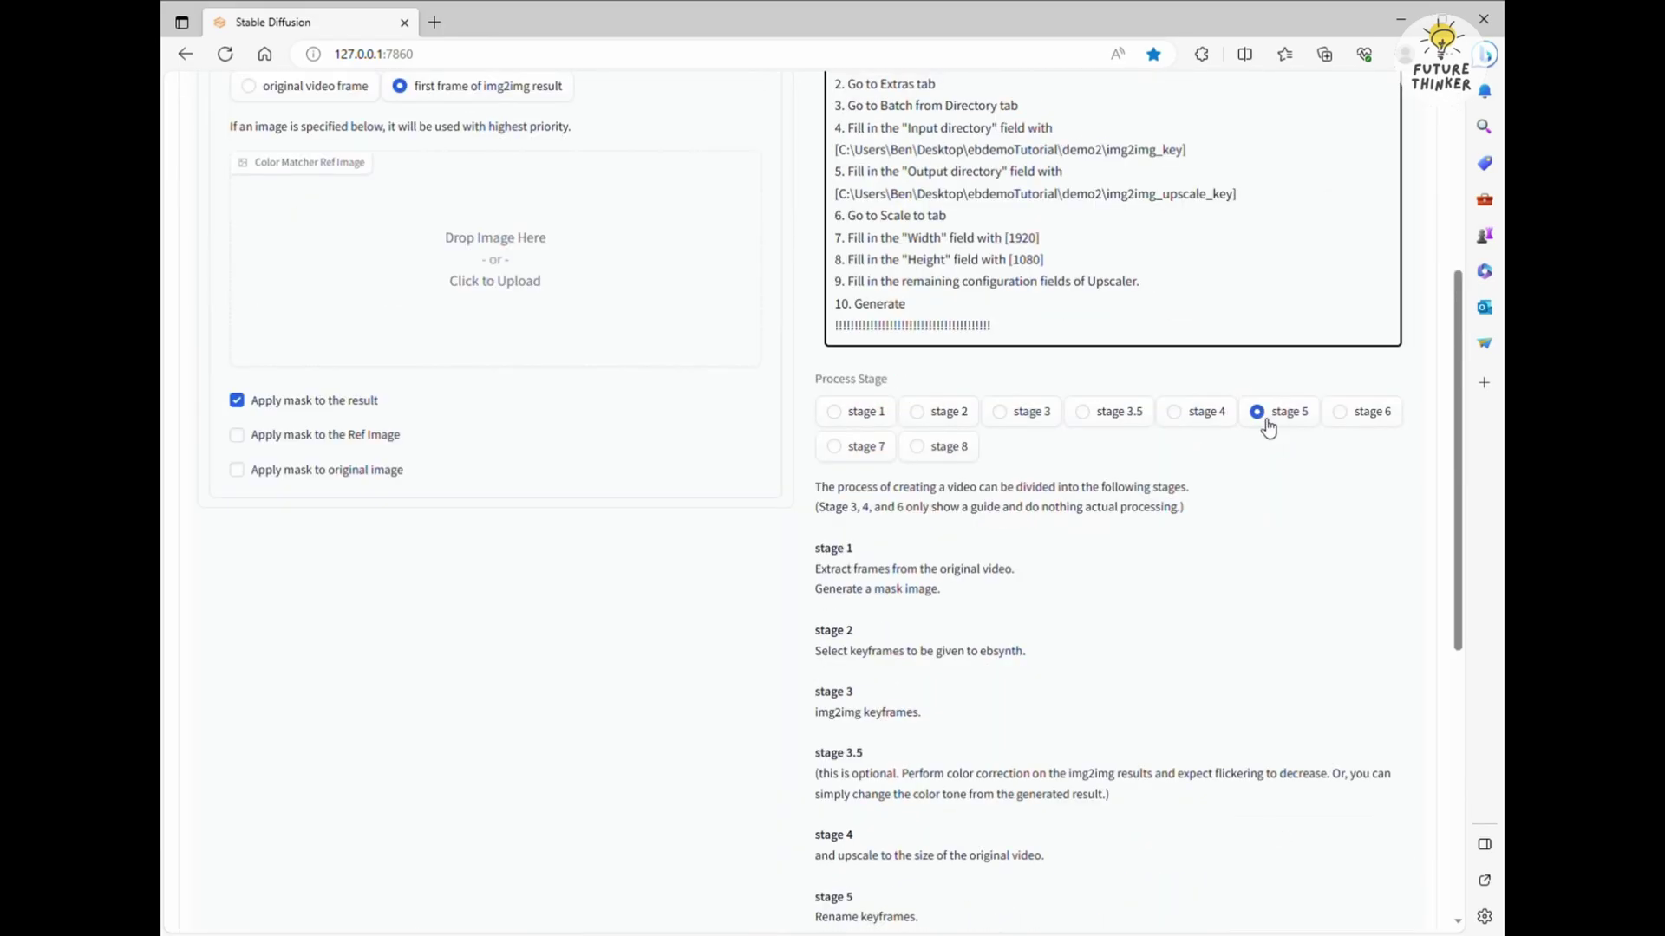
{"action": "scroll", "coordinate": [550, 640], "scroll_direction": "down", "scroll_amount": 15}
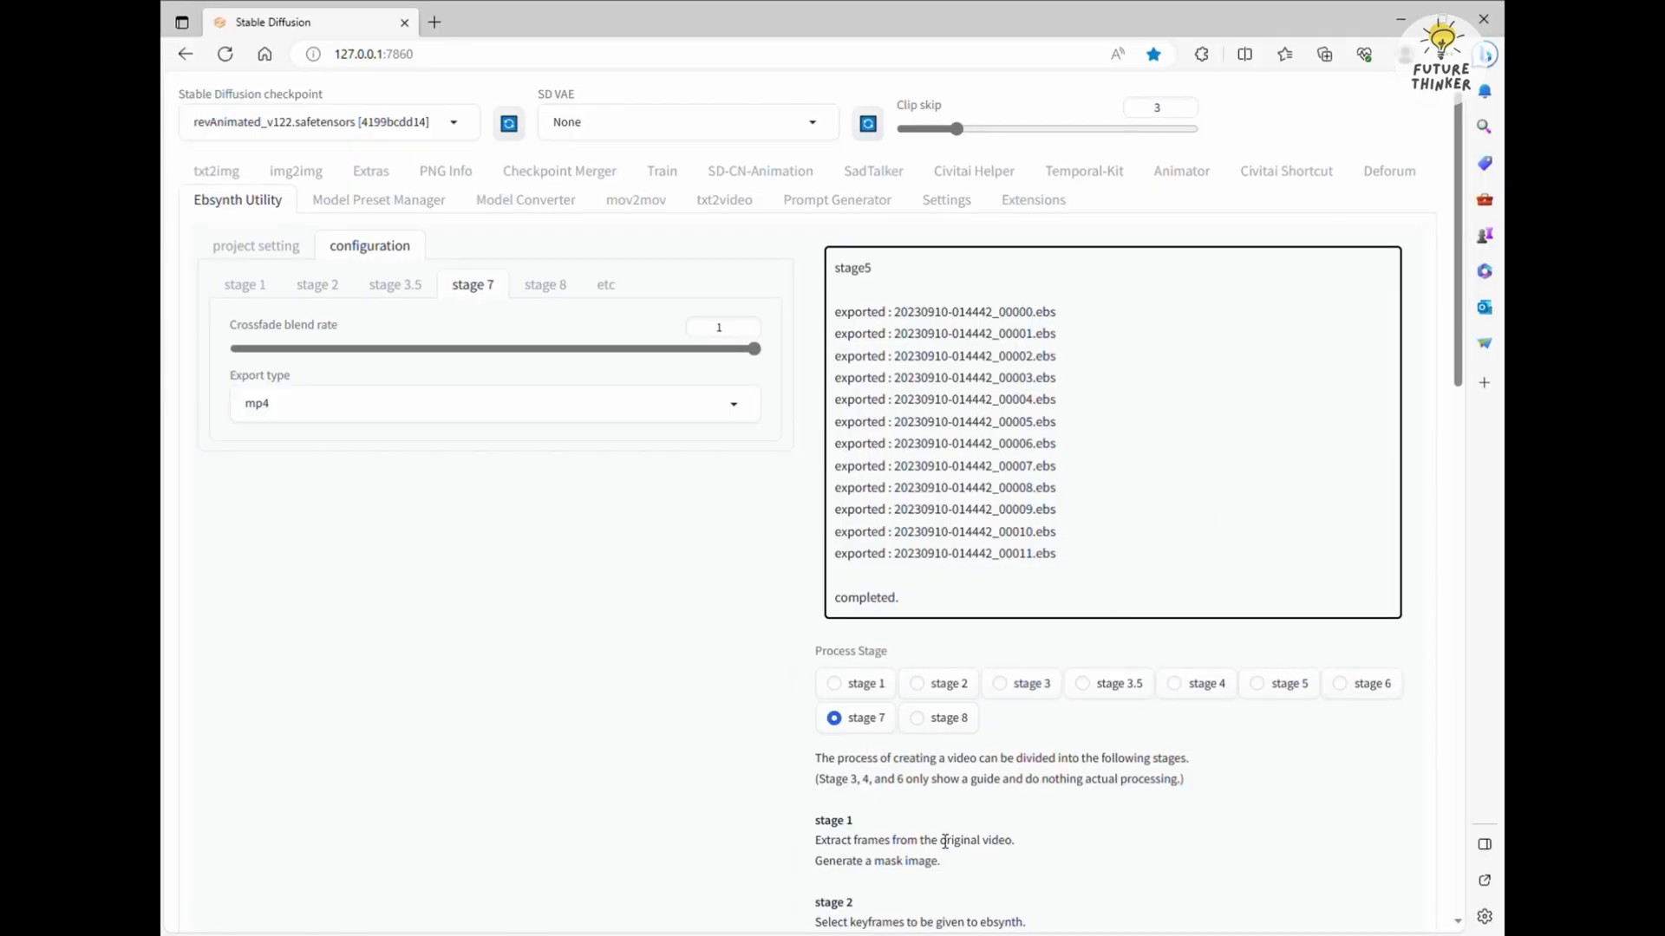
{"action": "scroll", "coordinate": [948, 839], "scroll_direction": "down", "scroll_amount": 15}
{"action": "scroll", "coordinate": [908, 651], "scroll_direction": "up", "scroll_amount": 3}
{"action": "scroll", "coordinate": [908, 650], "scroll_direction": "up", "scroll_amount": 2}
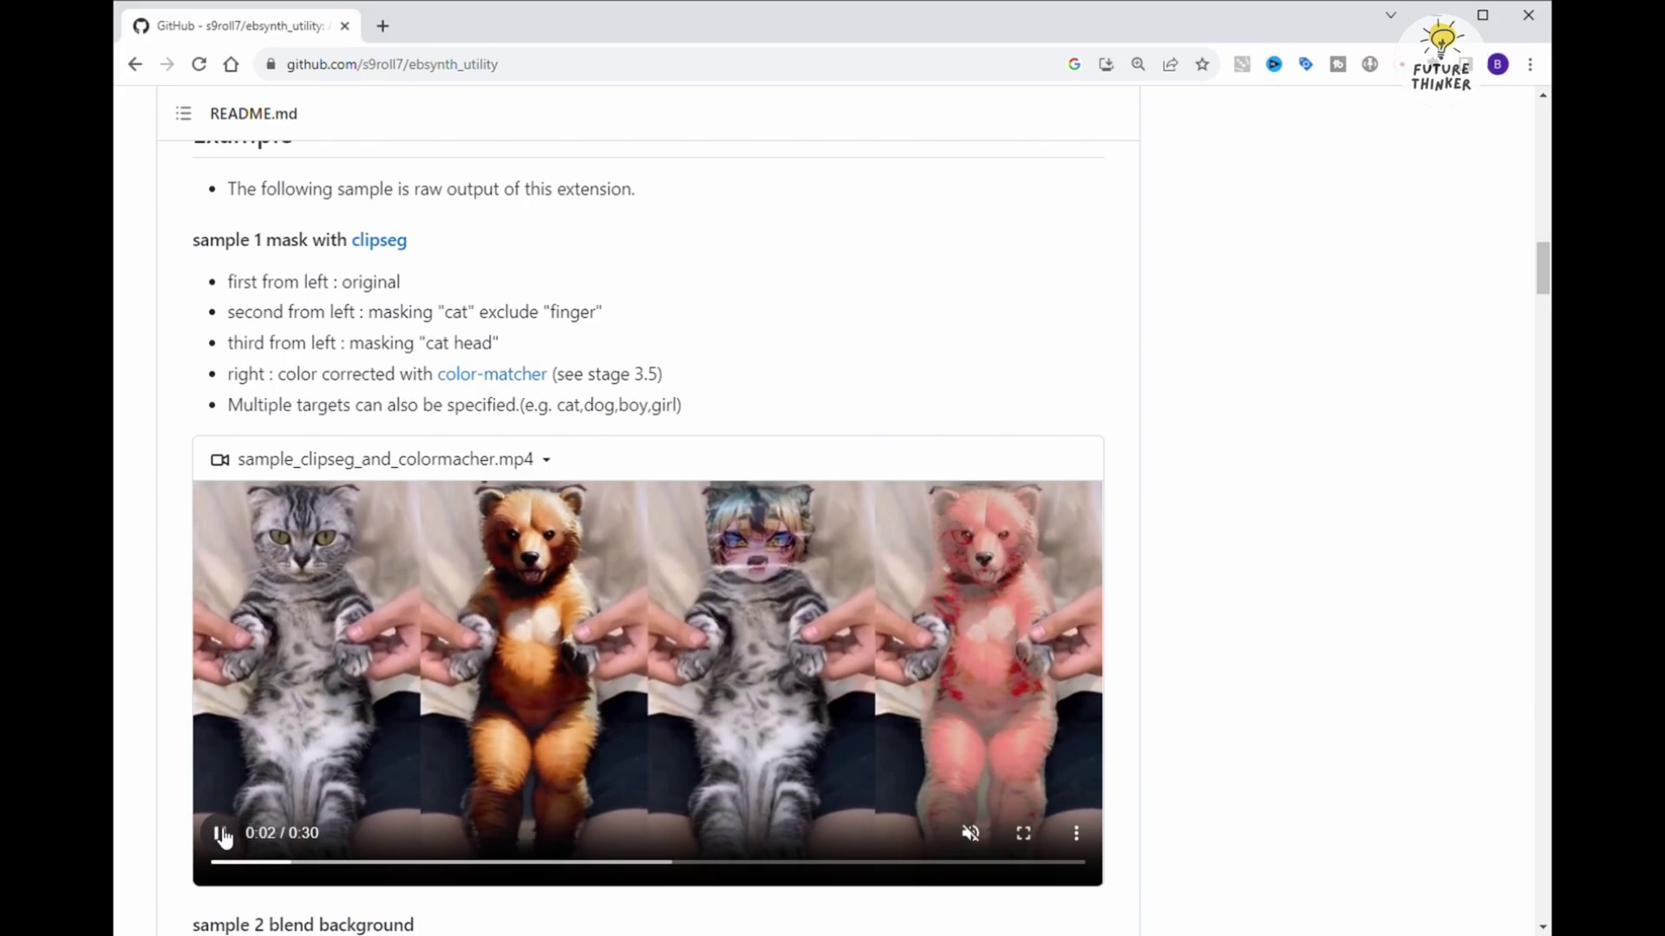
Pause the first sample, briefly play sample6.mp4, then play sample_autotag.mp4.
{"action": "left_click", "coordinate": [221, 833]}
{"action": "scroll", "coordinate": [168, 786], "scroll_direction": "down", "scroll_amount": 1}
{"action": "scroll", "coordinate": [168, 786], "scroll_direction": "down", "scroll_amount": 9}
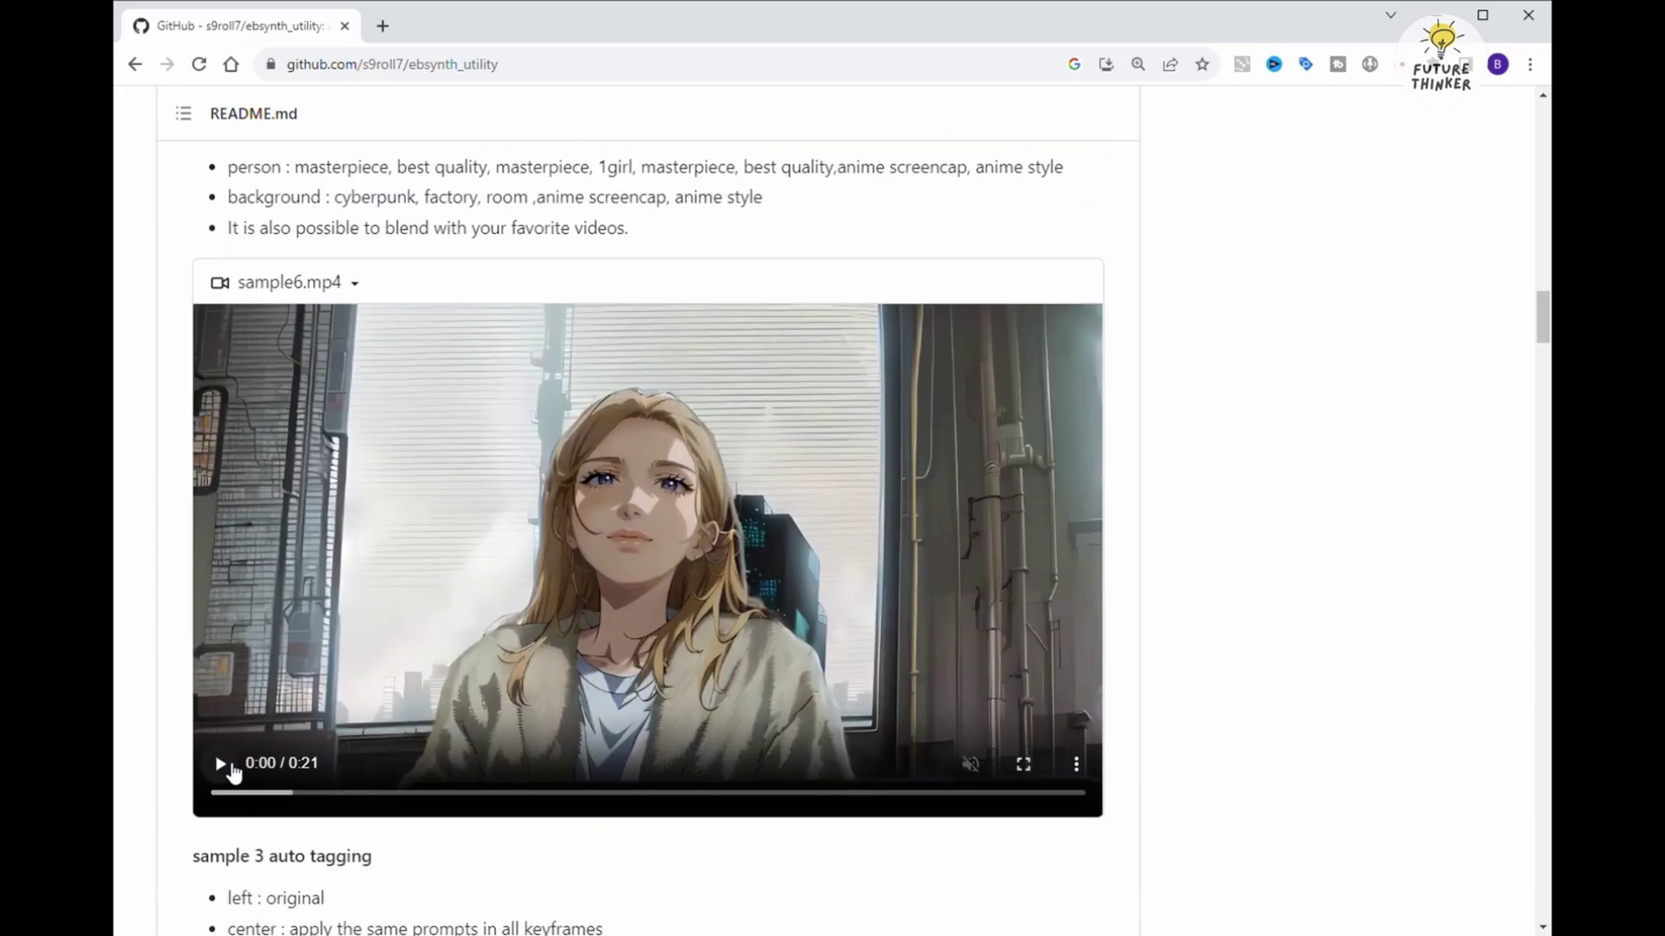
{"action": "left_click", "coordinate": [232, 768]}
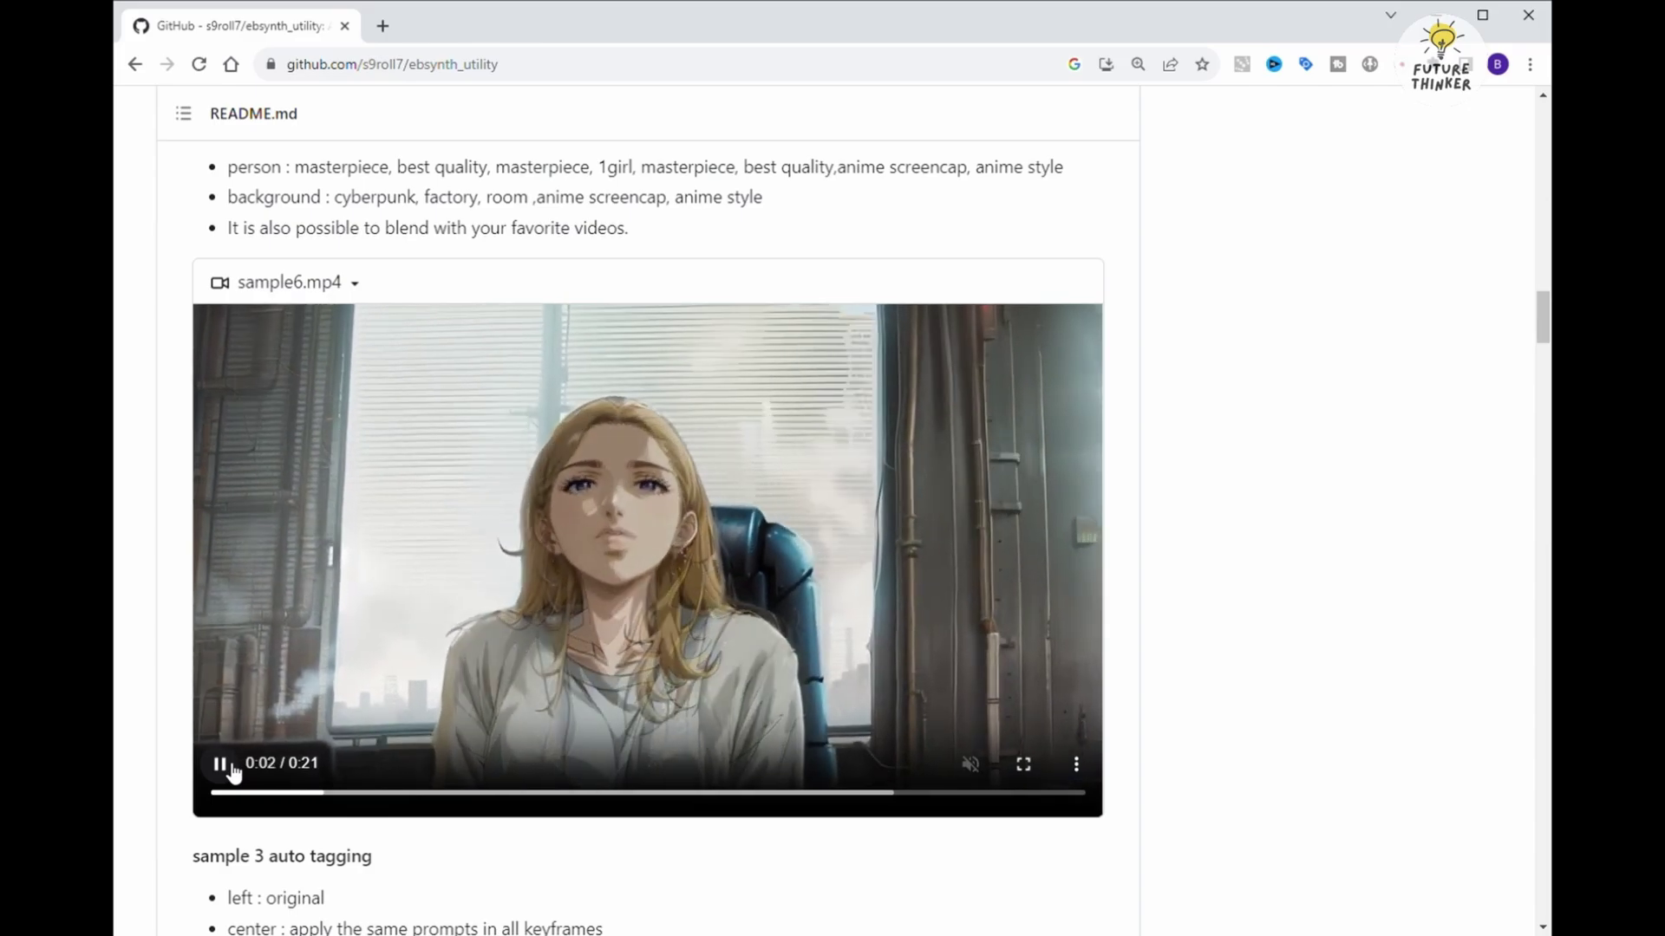
{"action": "left_click", "coordinate": [220, 765]}
{"action": "scroll", "coordinate": [226, 767], "scroll_direction": "down", "scroll_amount": 9}
{"action": "scroll", "coordinate": [226, 762], "scroll_direction": "down", "scroll_amount": 3}
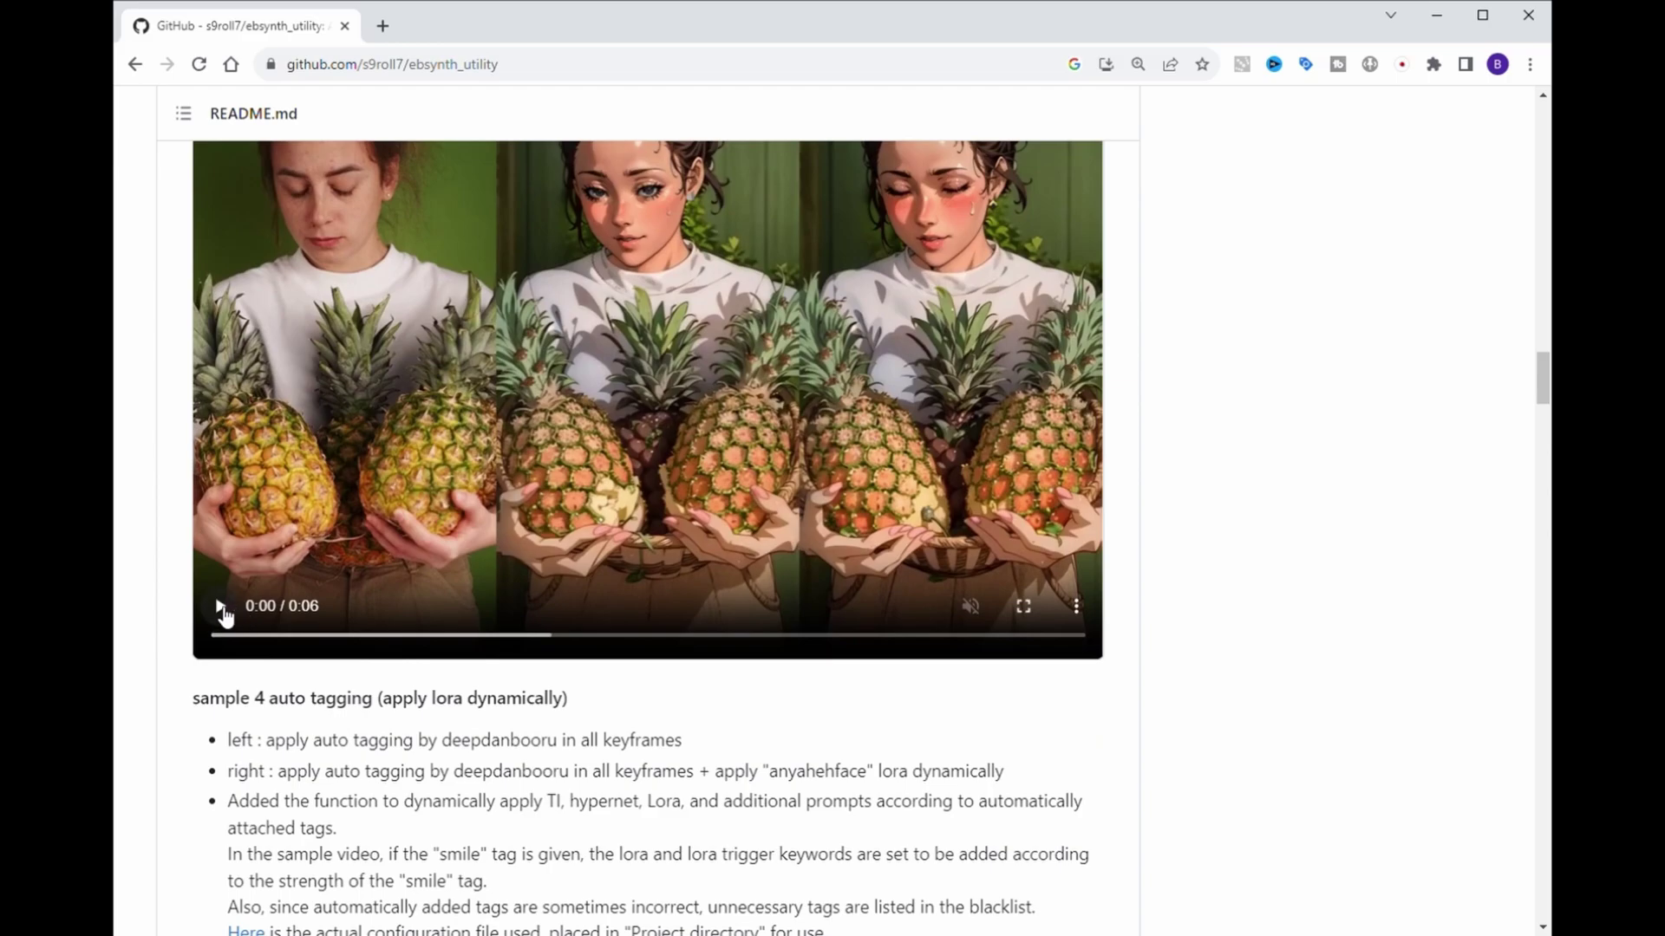
{"action": "left_click", "coordinate": [218, 603]}
{"action": "scroll", "coordinate": [217, 611], "scroll_direction": "up", "scroll_amount": 1}
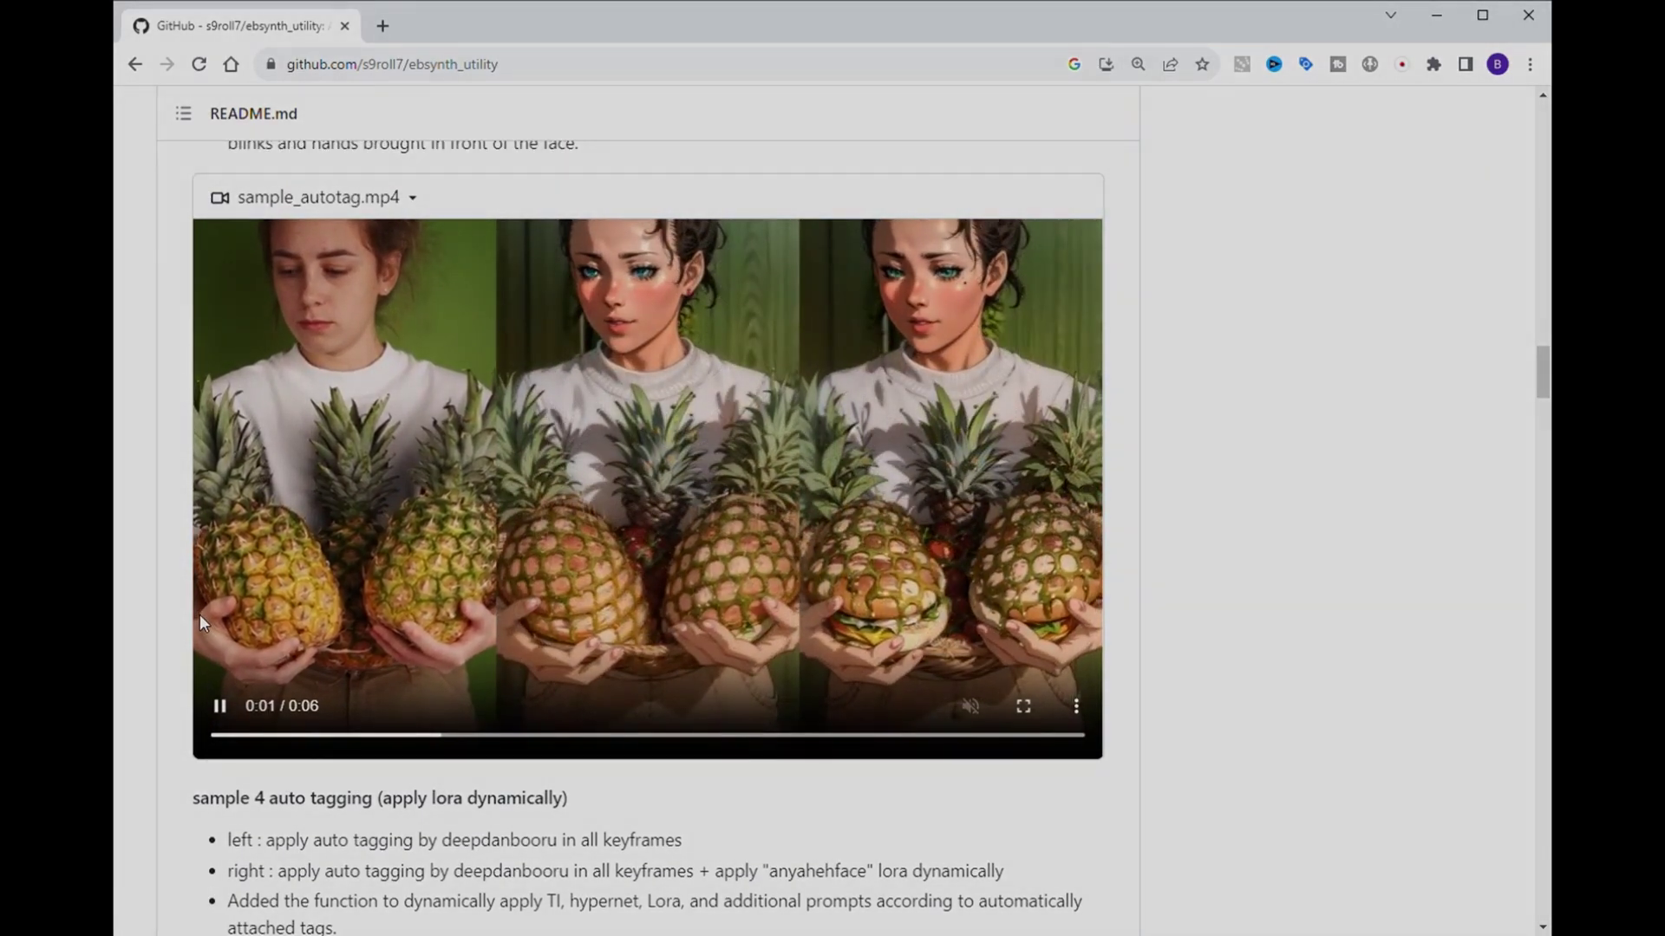